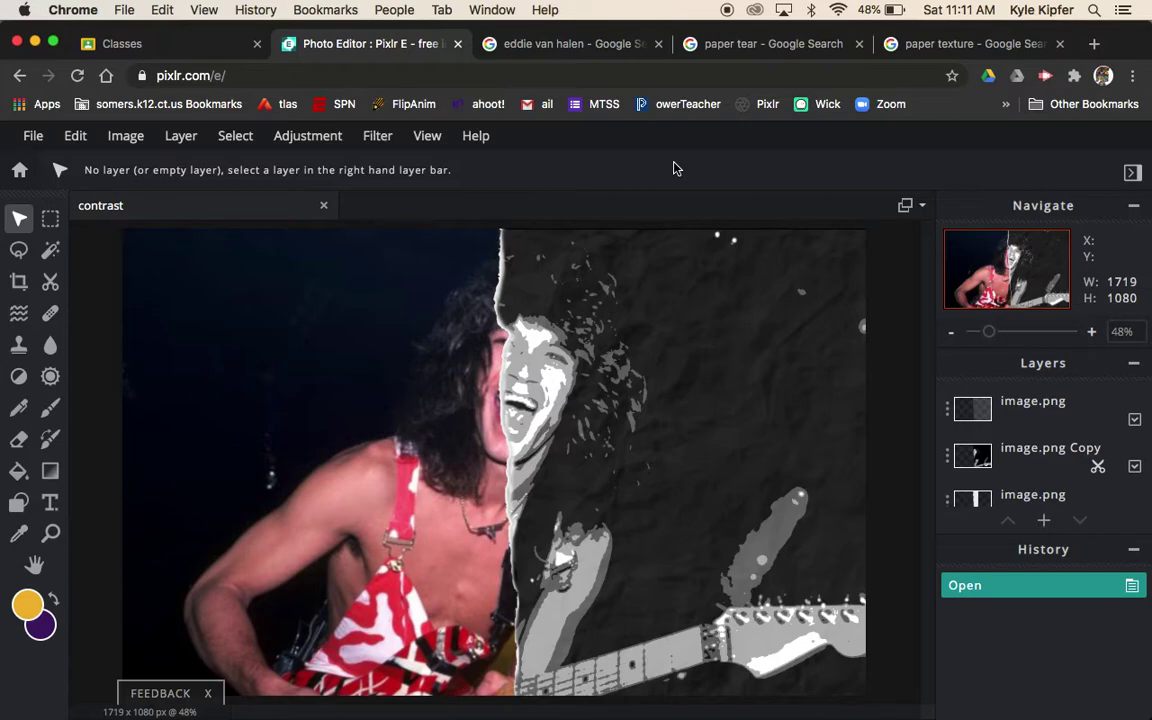
Zoom out and scroll to inspect the whole finished image.
click(951, 337)
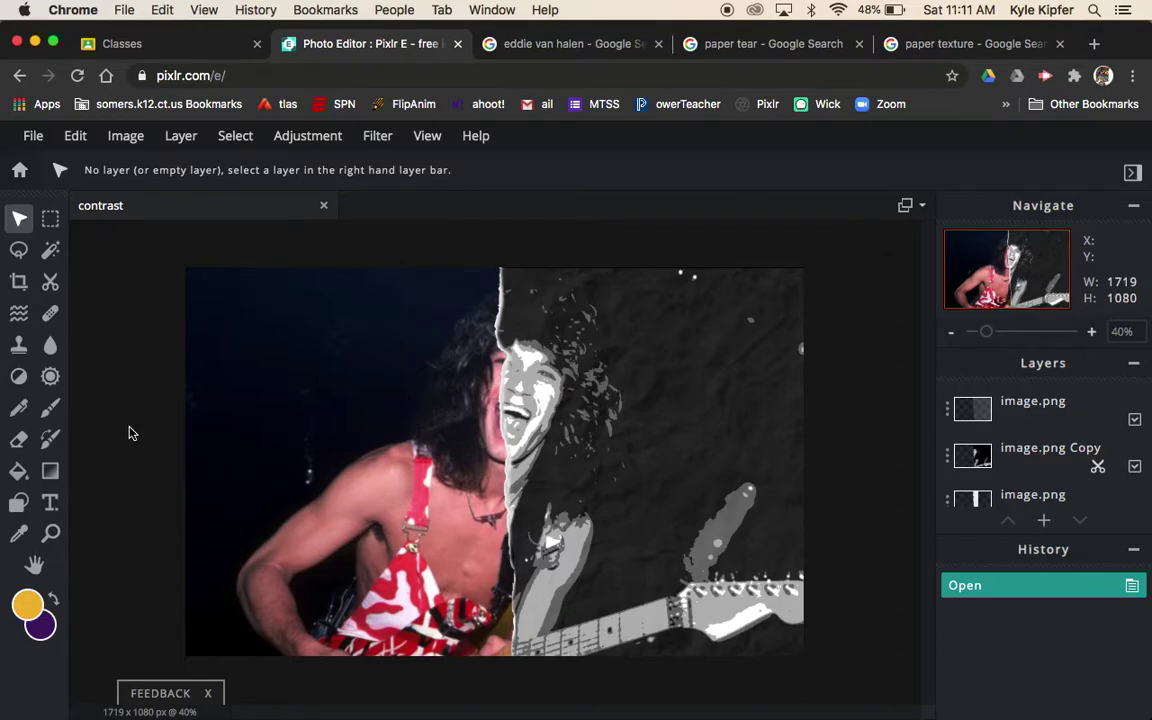
scroll(1016, 440, down, 2)
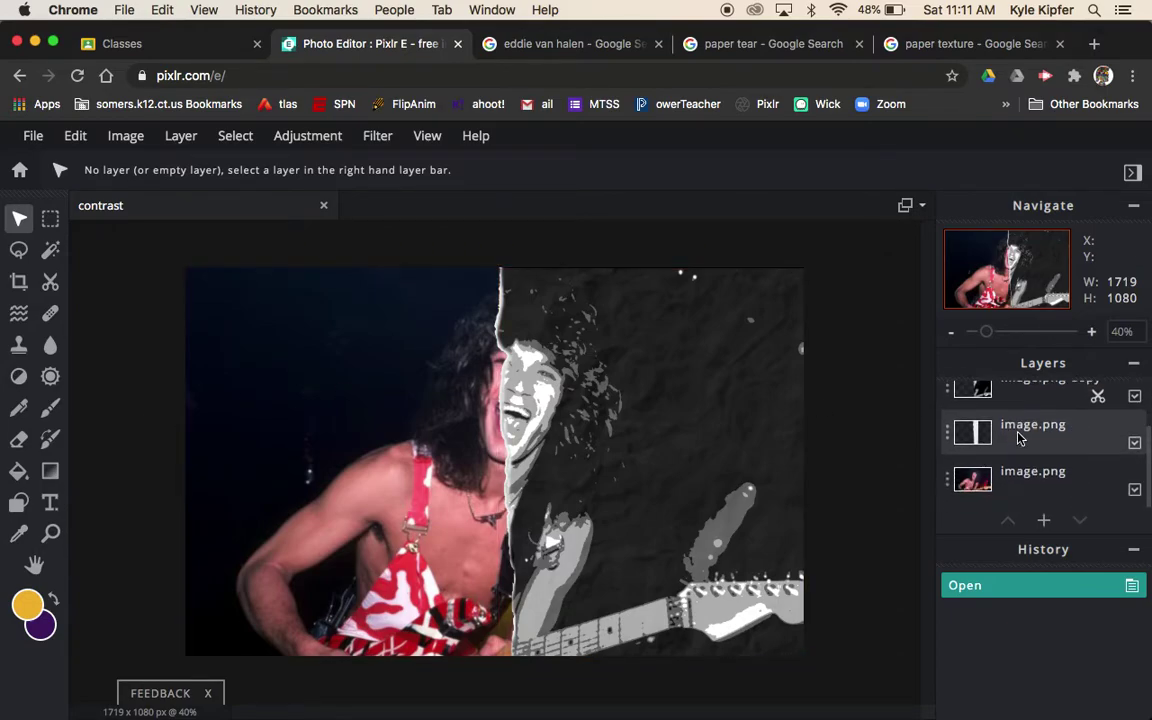
scroll(1027, 492, up, 2)
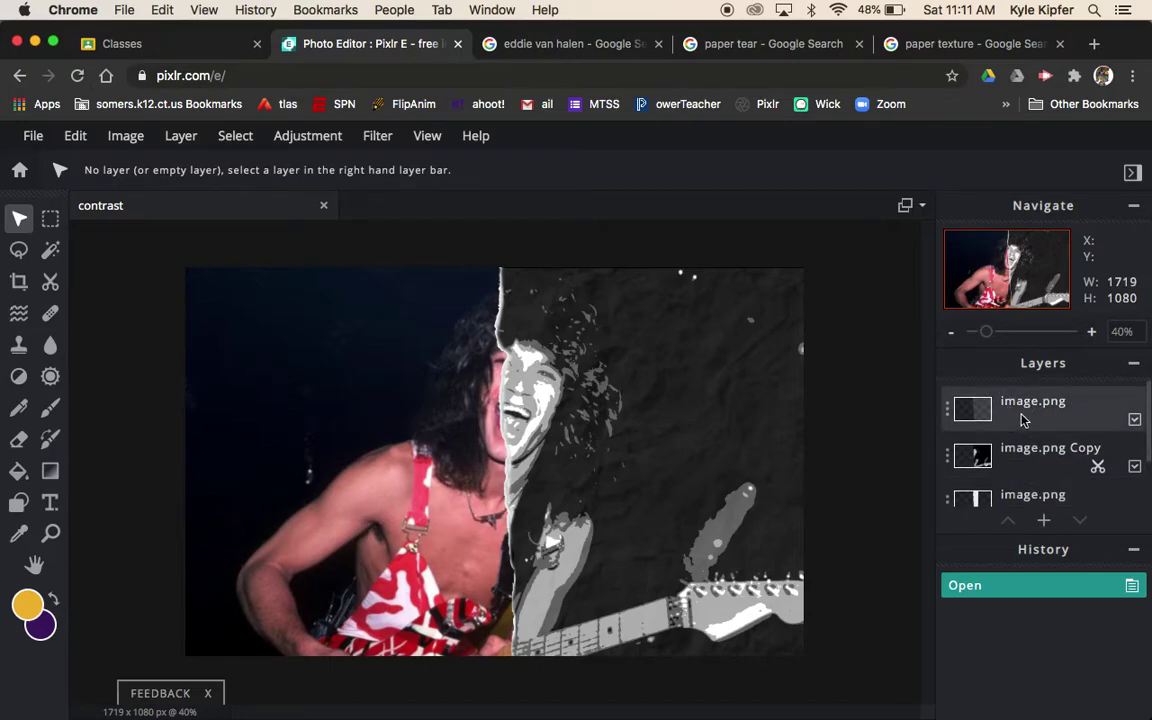
scroll(1021, 420, down, 2)
scroll(1021, 420, up, 2)
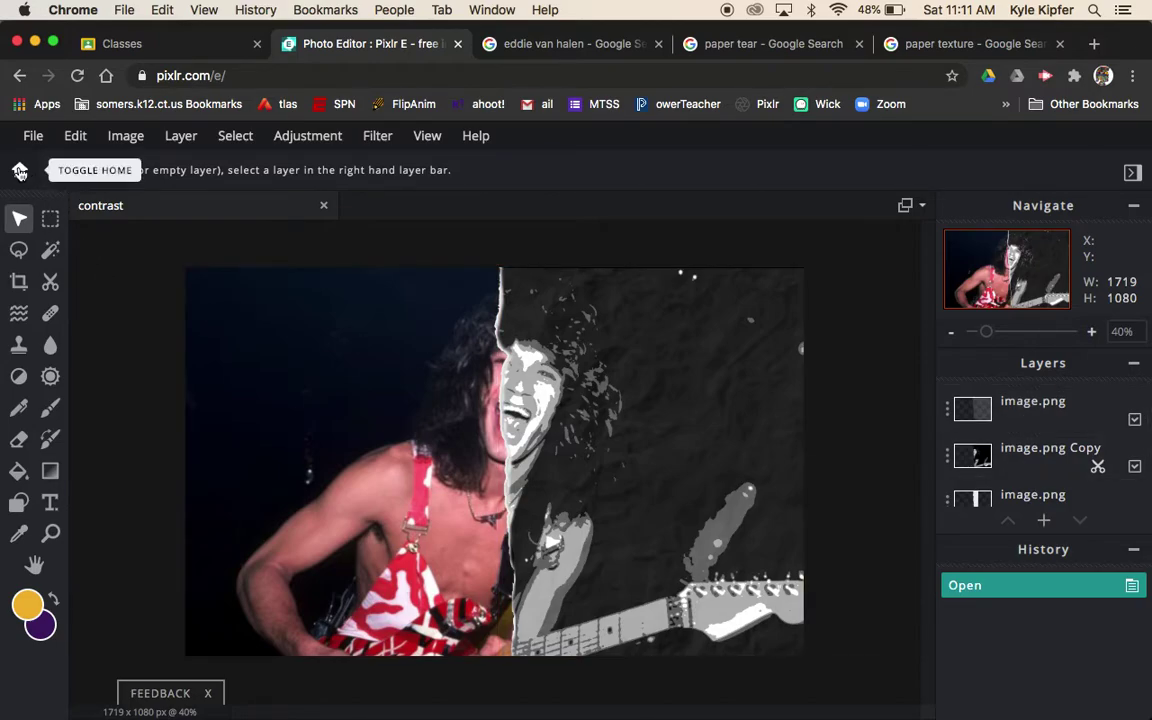
Create a blank 1920×1080 Full HD image named 'contrast' from the start screen.
click(20, 172)
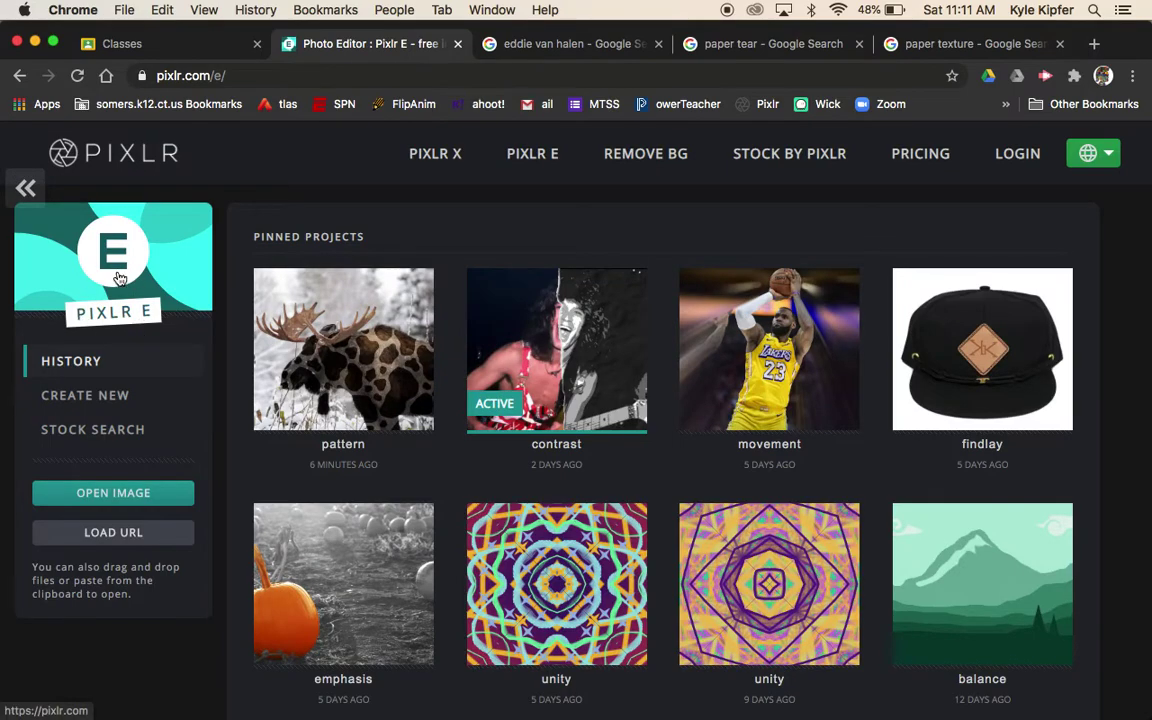
click(108, 398)
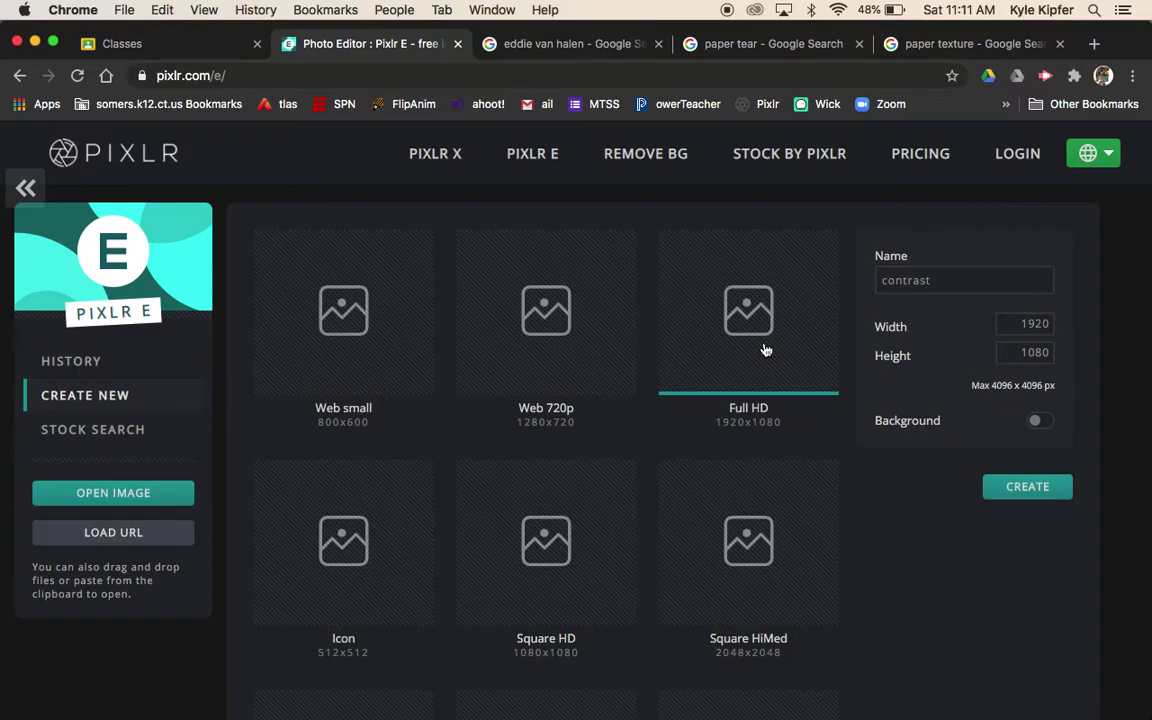
click(951, 275)
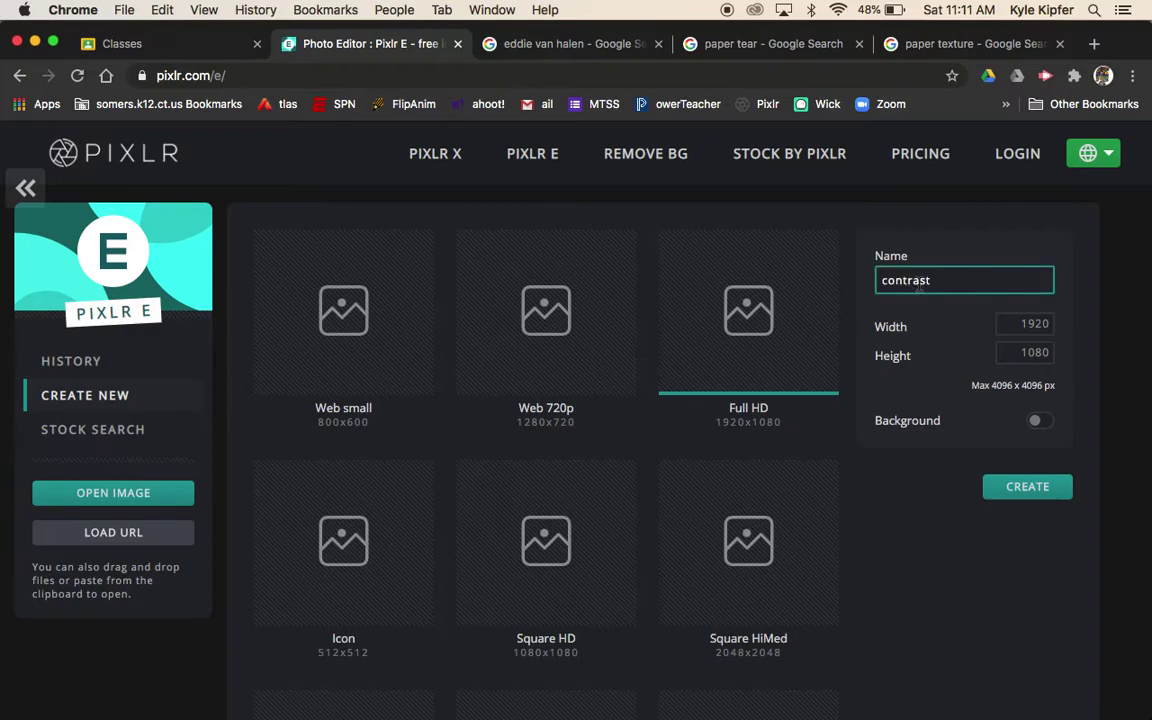
click(1031, 494)
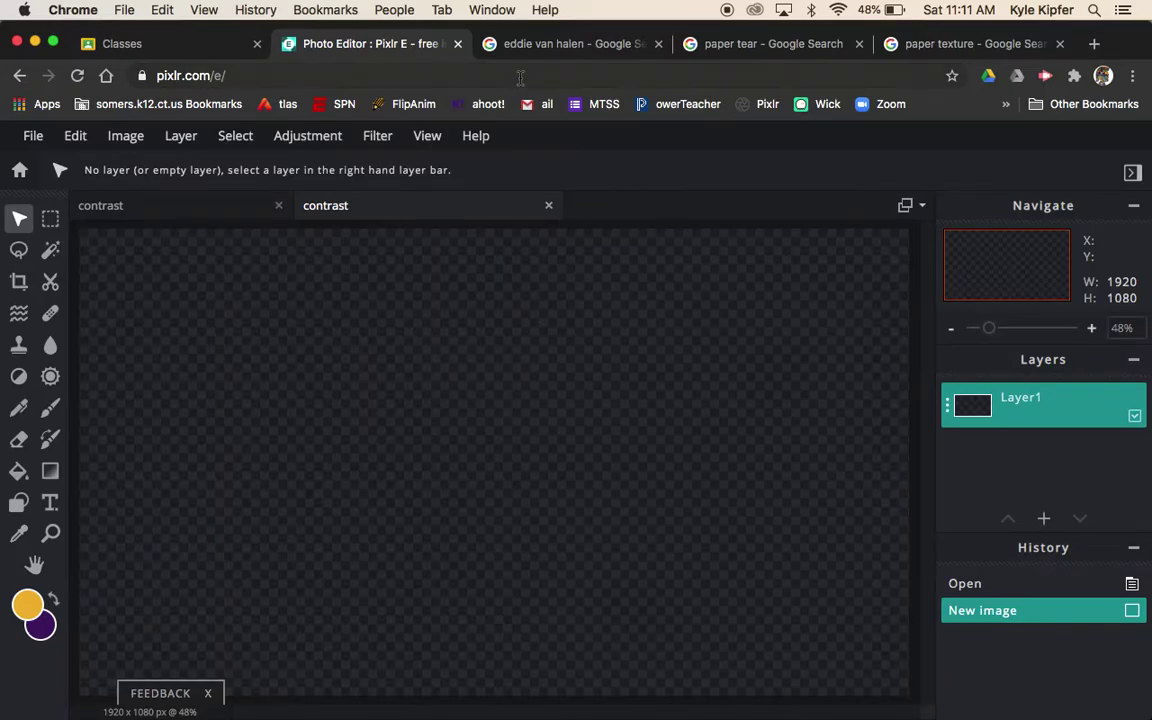
Copy the striped-shirt guitarist photo from Google Images and go back to Pixlr E.
click(548, 47)
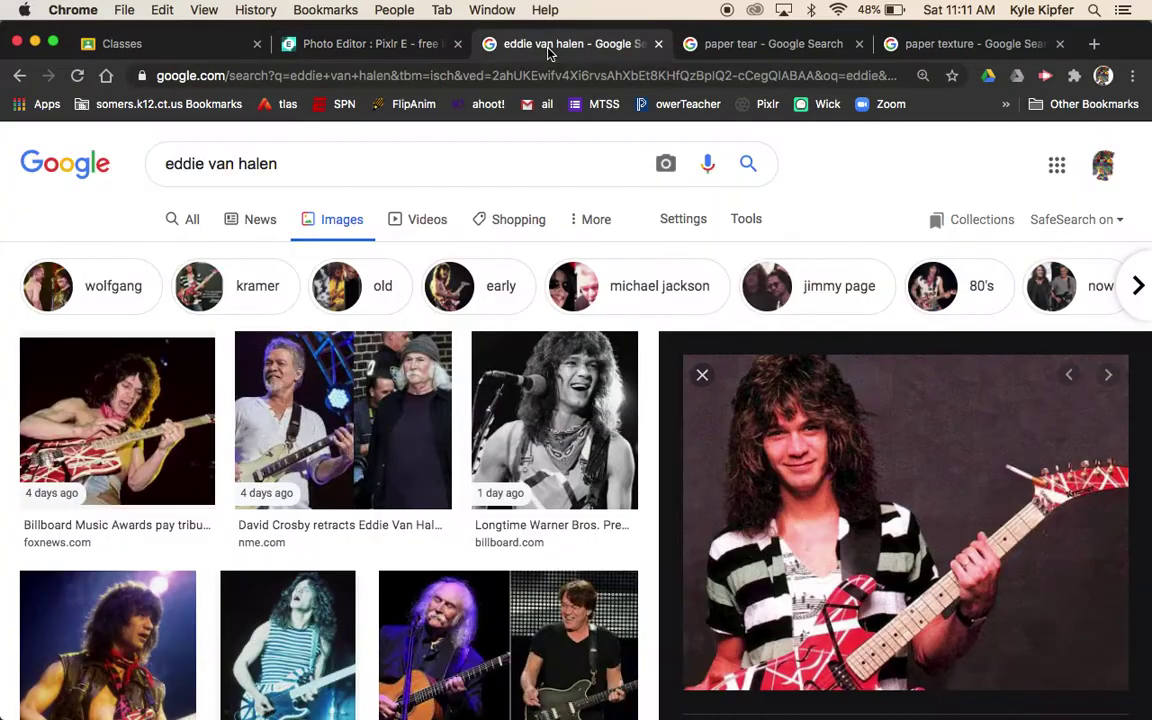
right_click(822, 471)
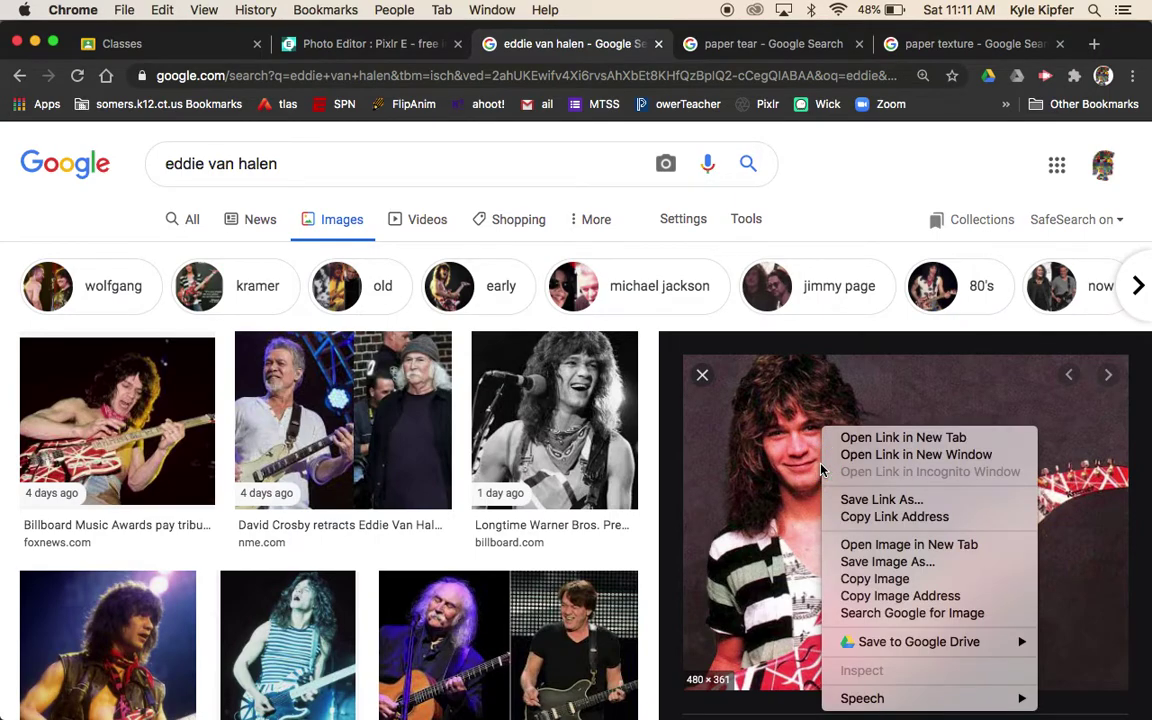
click(875, 579)
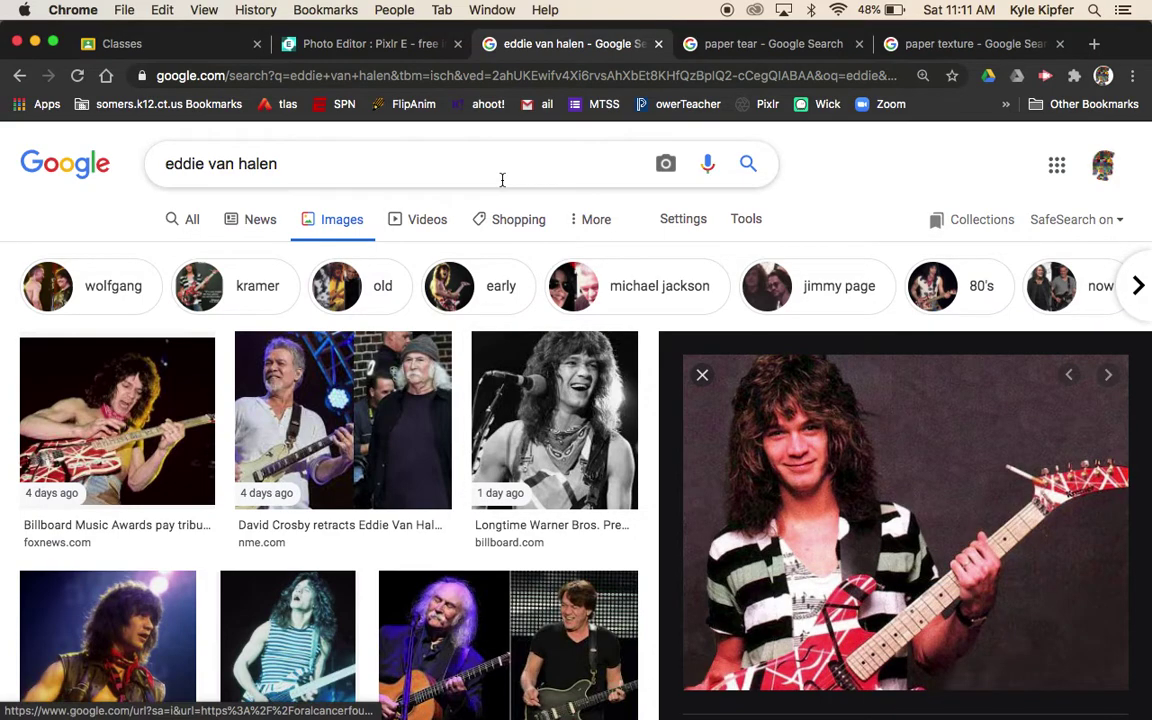
click(388, 46)
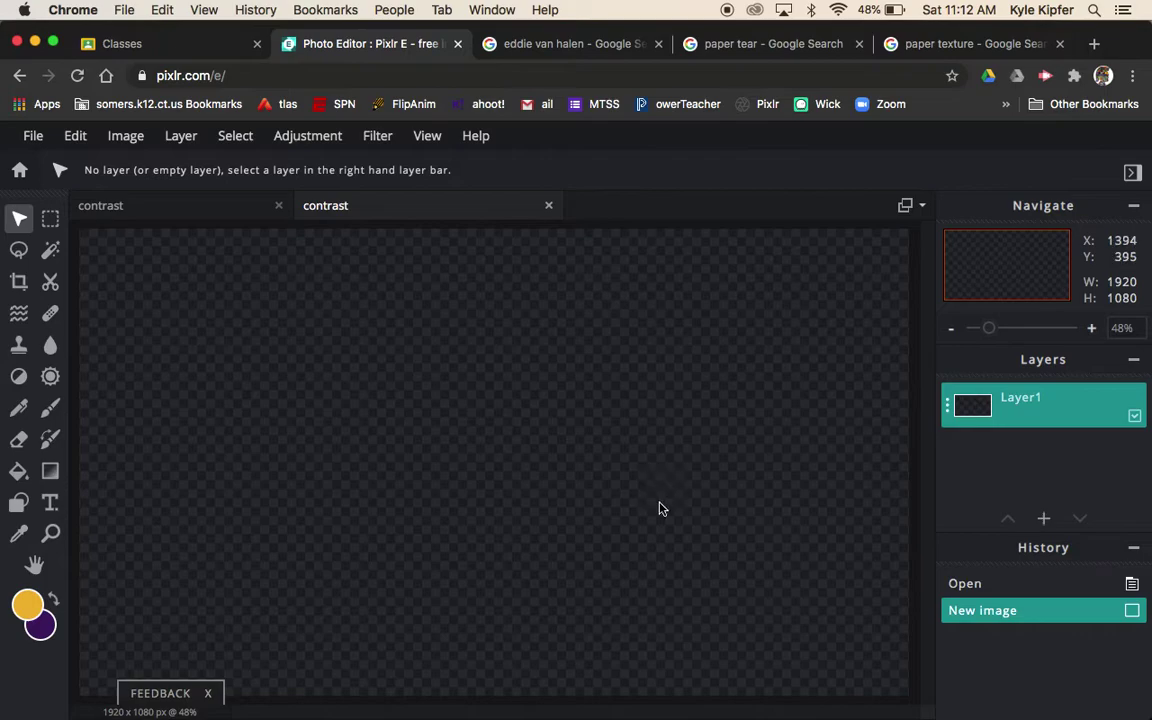
Paste the guitarist photo as image.png and scale it to about 1450×1091.
key(super+v)
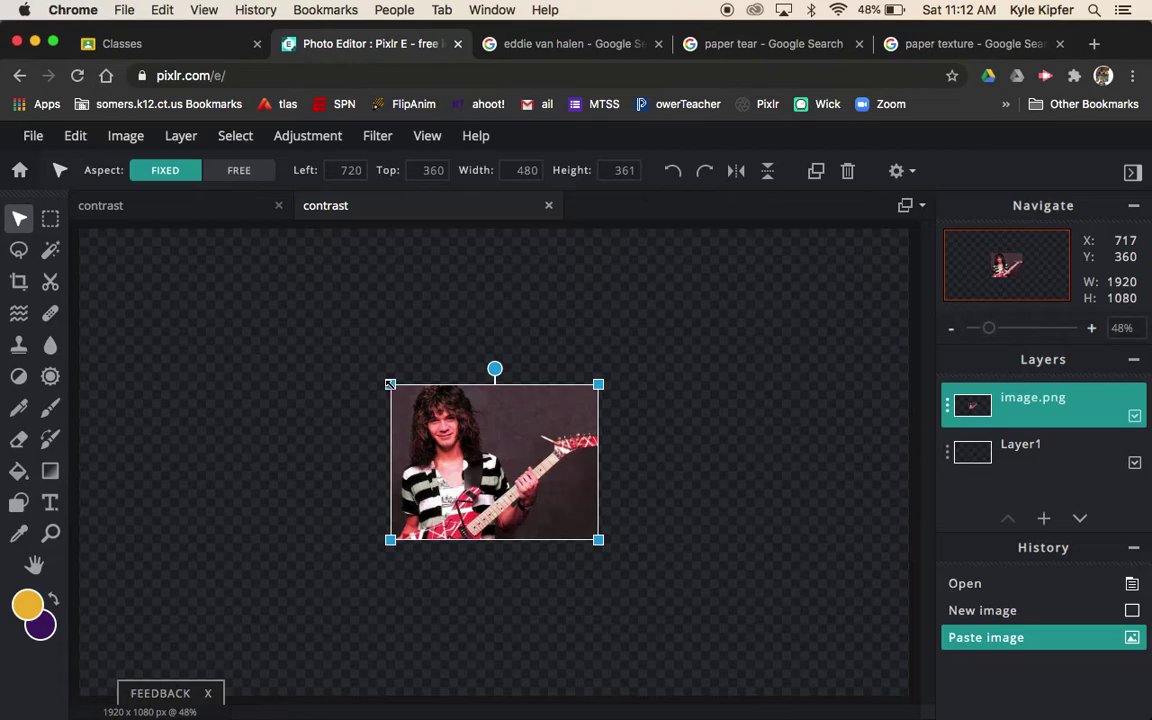
drag(390, 384, 212, 229)
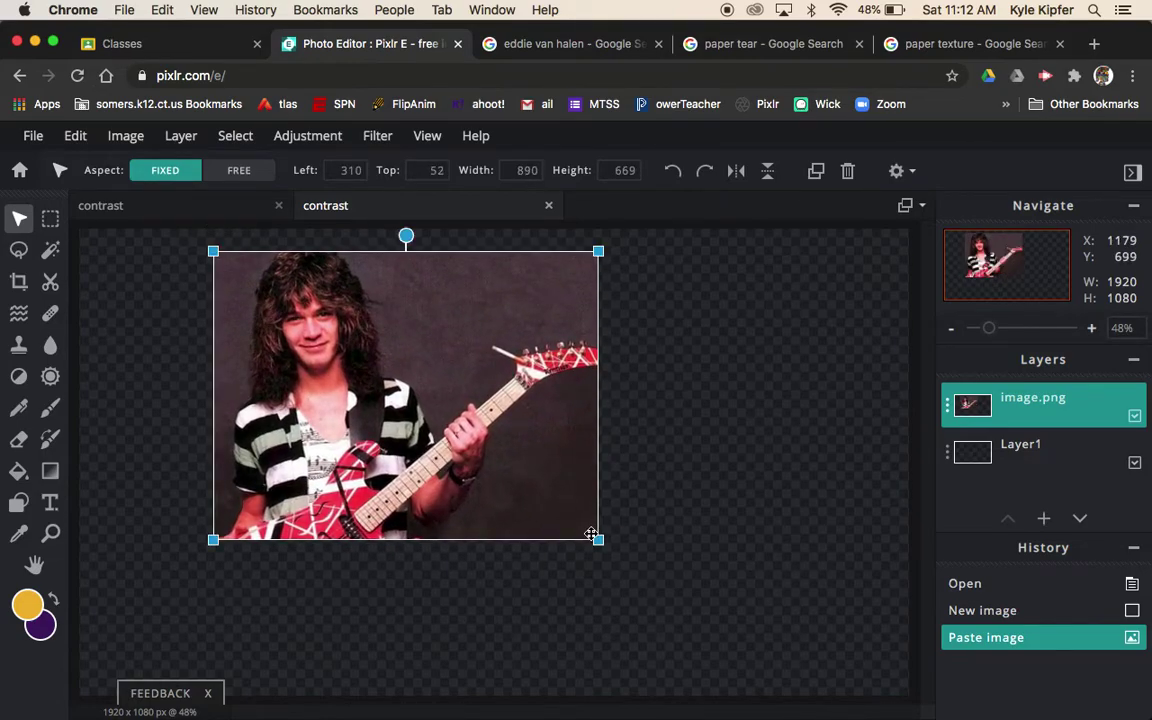
drag(596, 539, 808, 697)
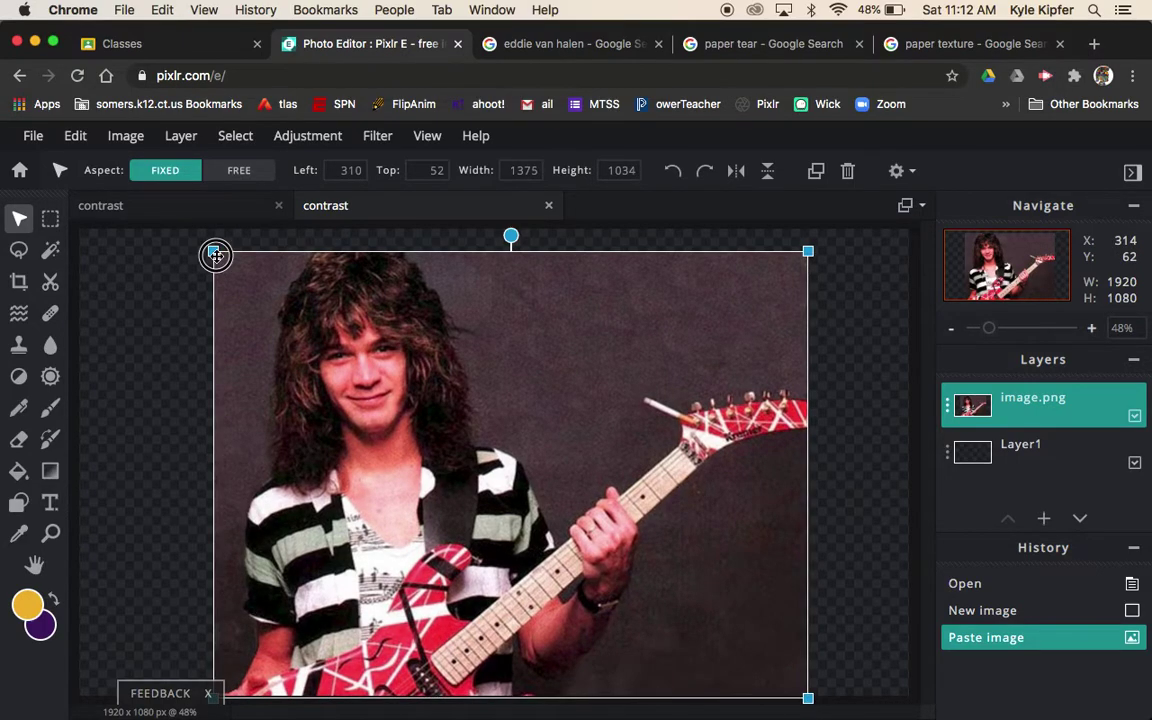
drag(213, 249, 183, 225)
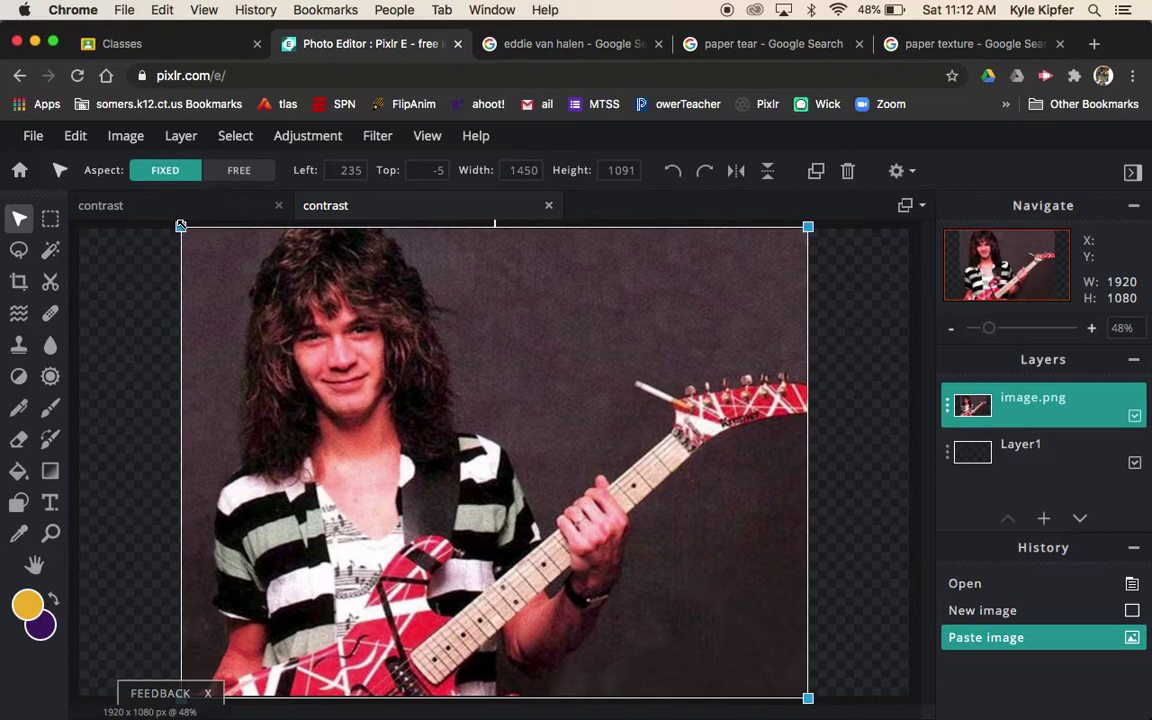
click(887, 436)
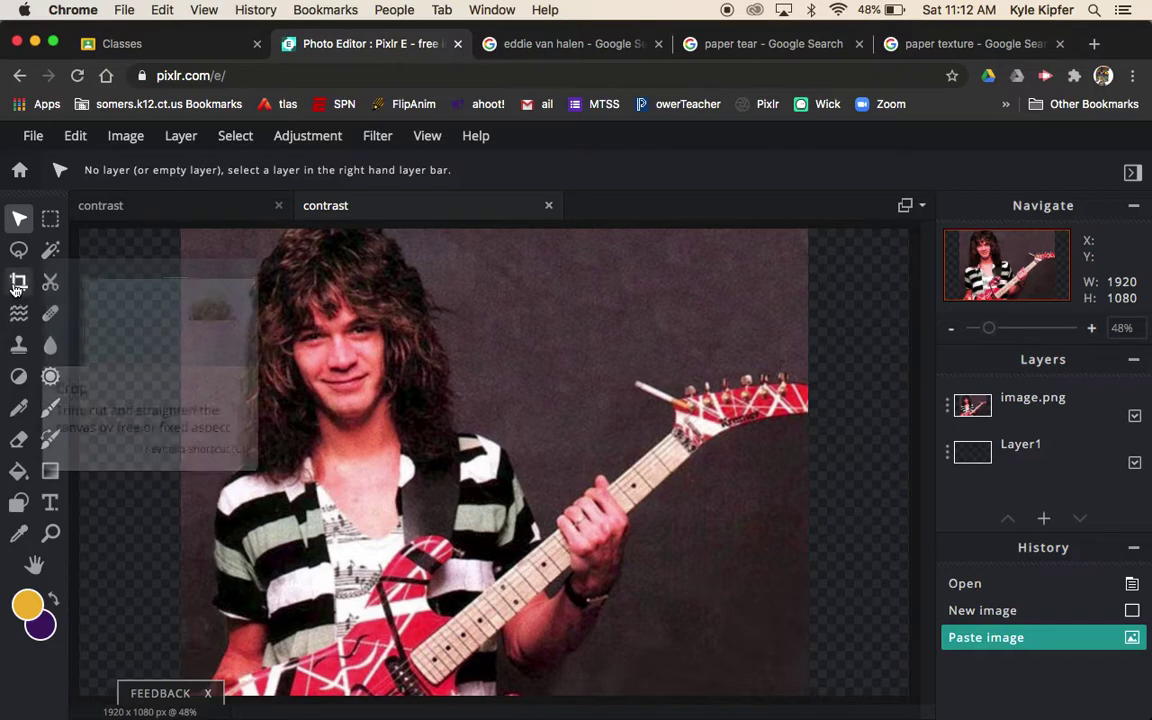
Crop the canvas to 1439×1080, trimming the empty sides to the photo's edges.
click(951, 328)
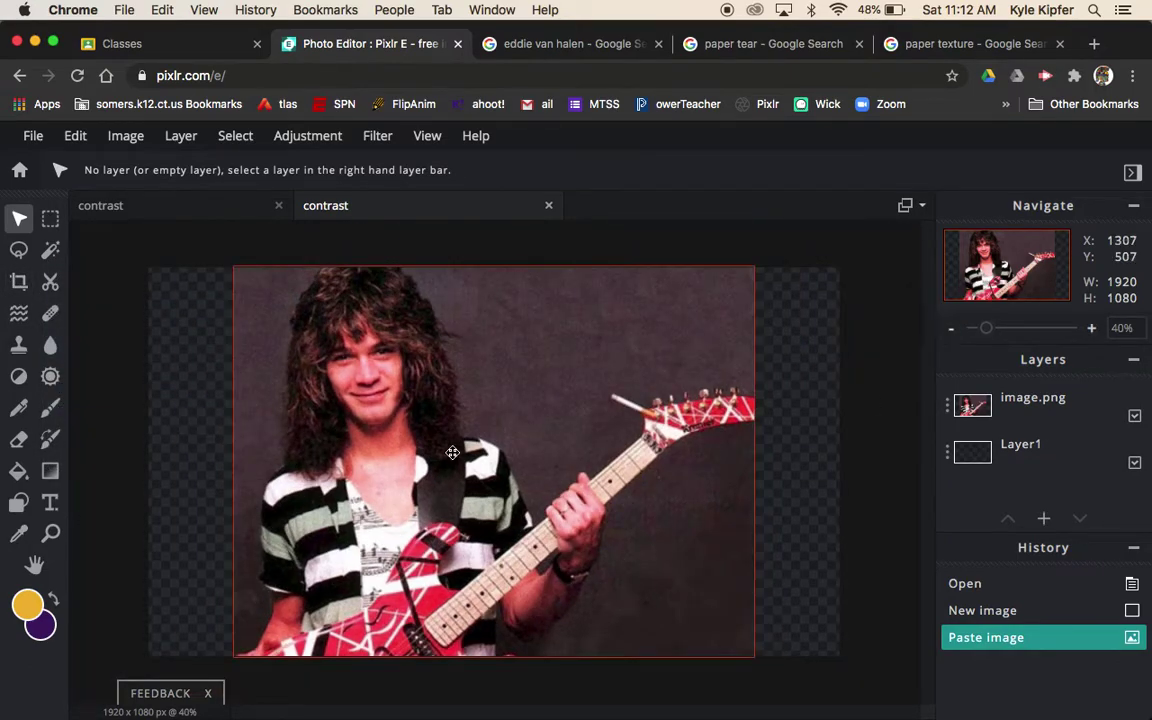
click(19, 284)
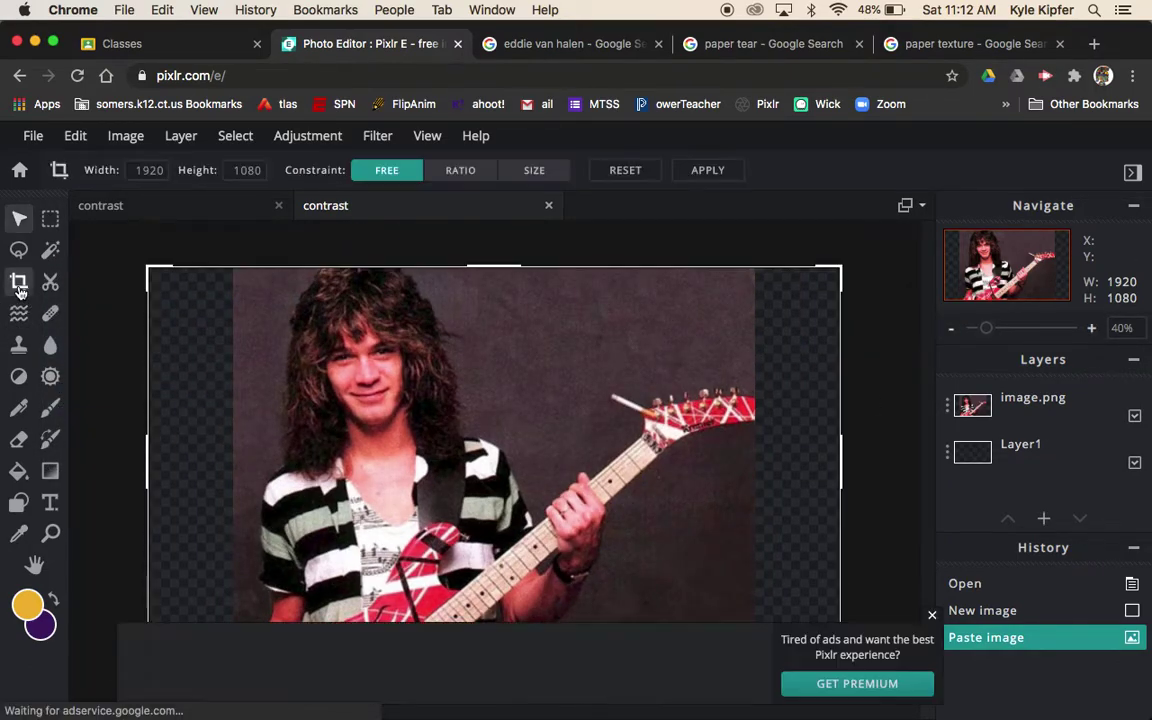
drag(147, 462, 232, 463)
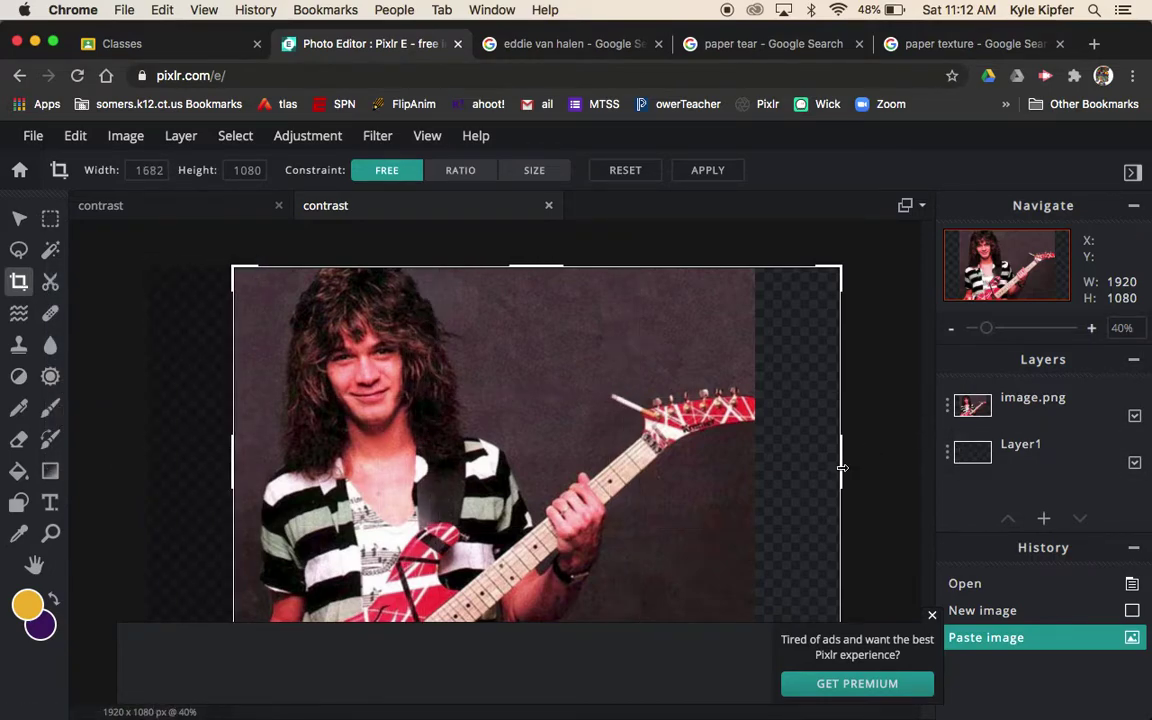
drag(842, 467, 756, 469)
click(933, 617)
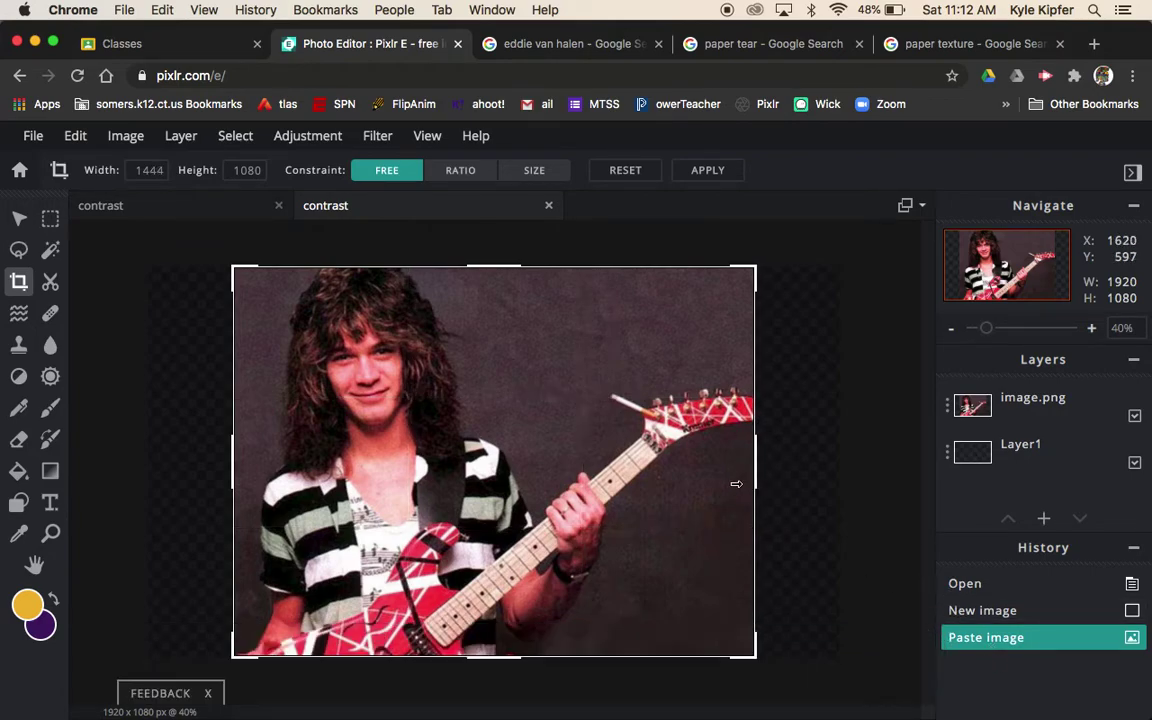
drag(753, 465, 751, 469)
click(708, 172)
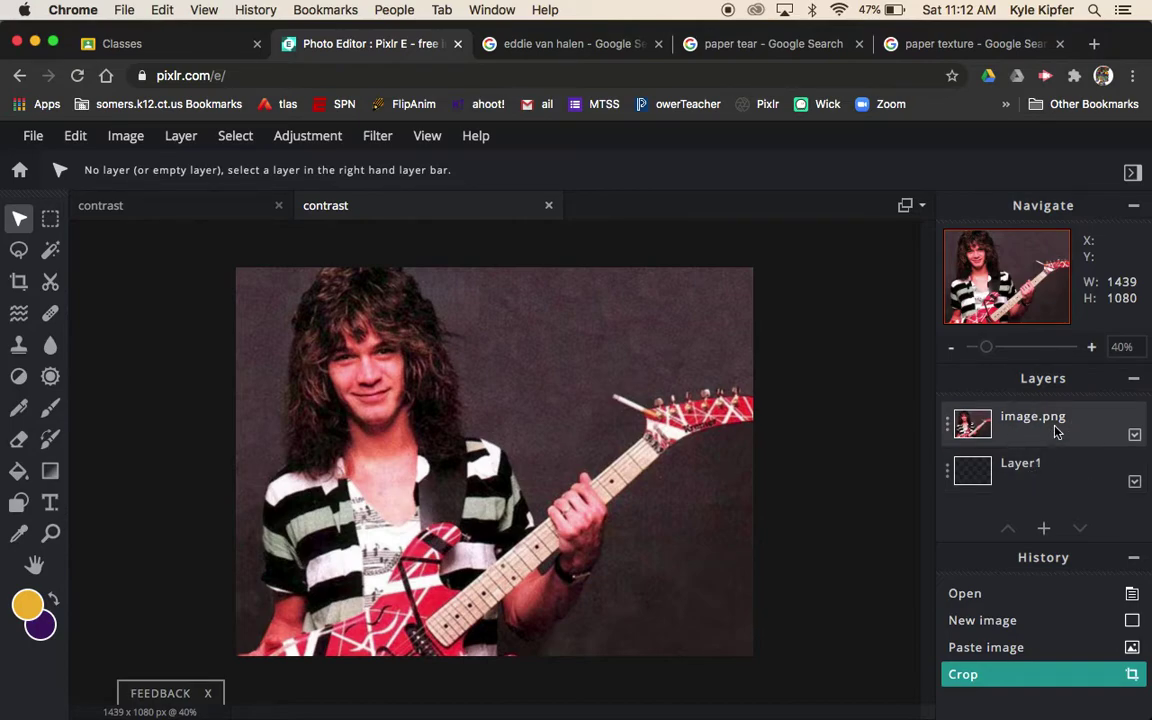
Duplicate the image.png layer, creating image.png Copy above it.
click(948, 428)
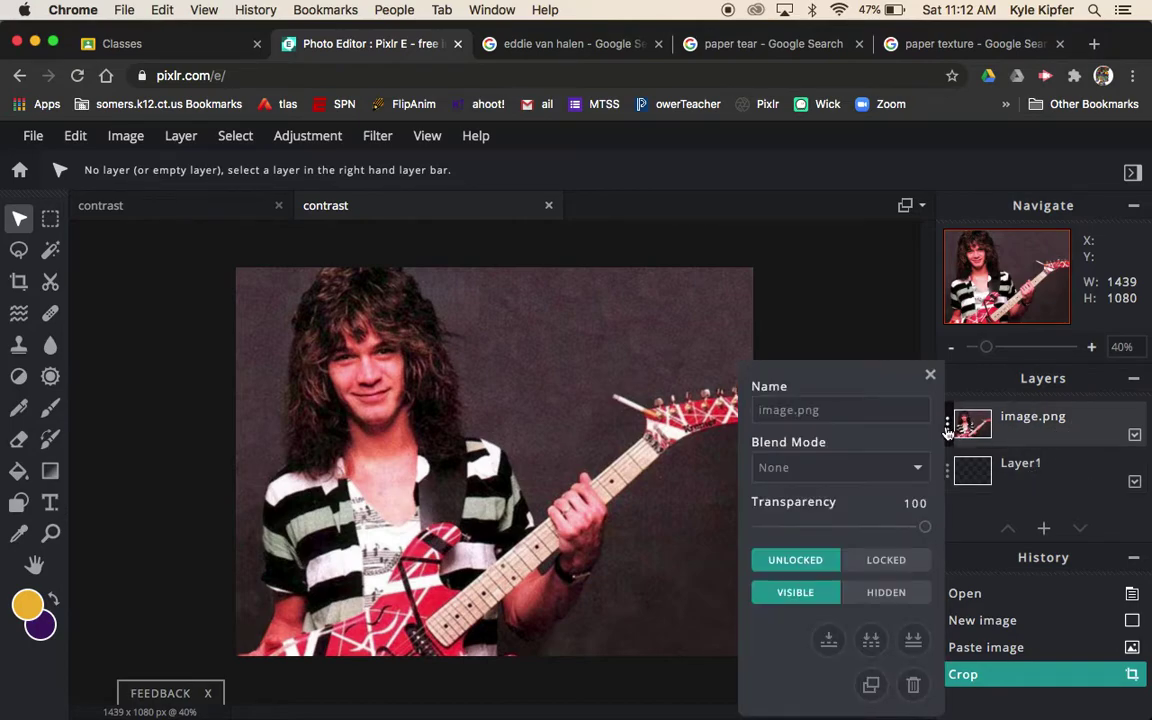
click(871, 686)
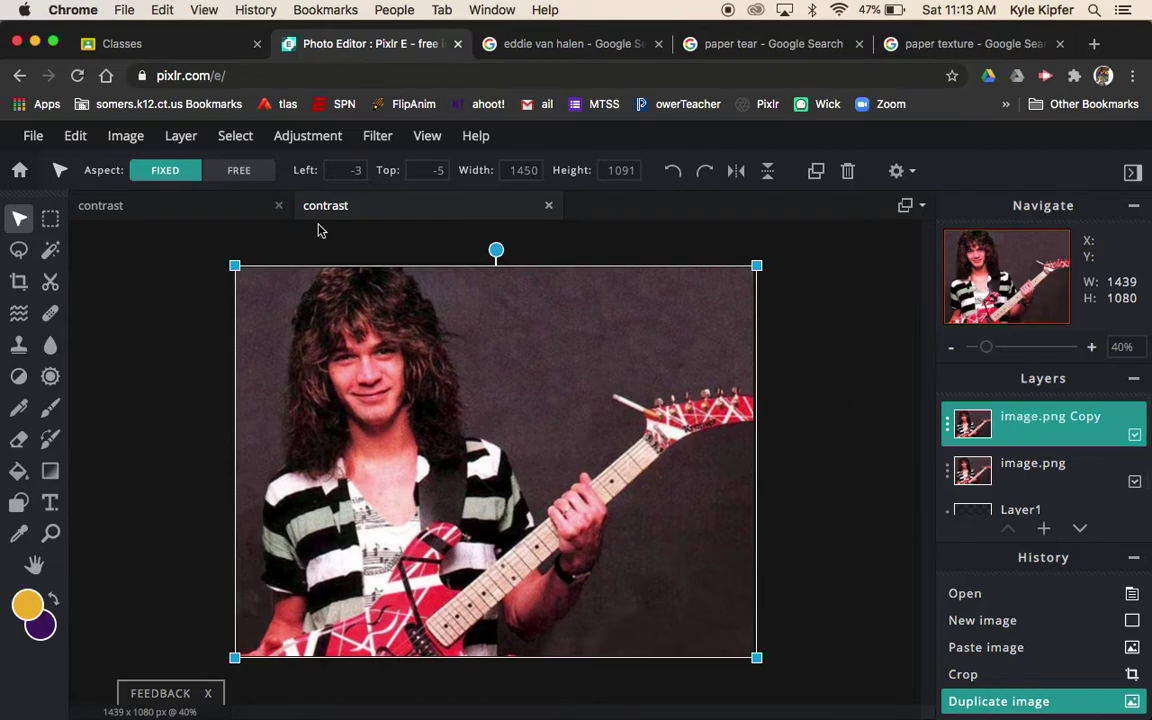
Apply Hue & saturation at saturation -100 and lightness -2 to image.png Copy.
click(283, 140)
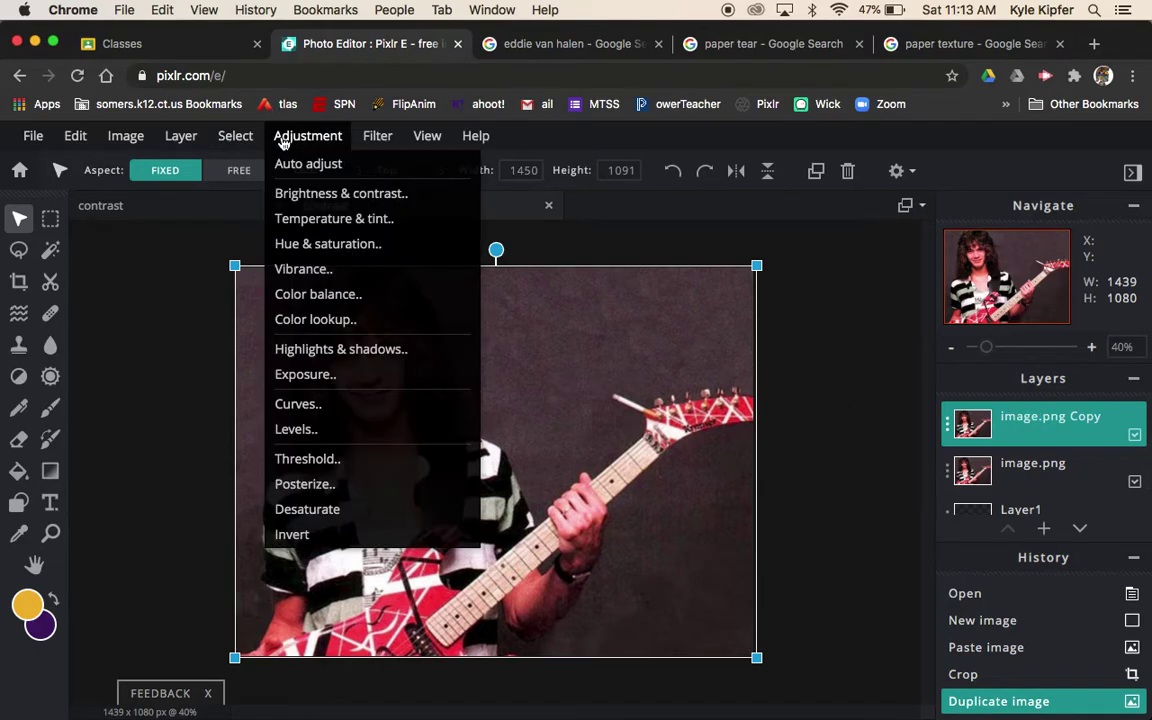
click(333, 246)
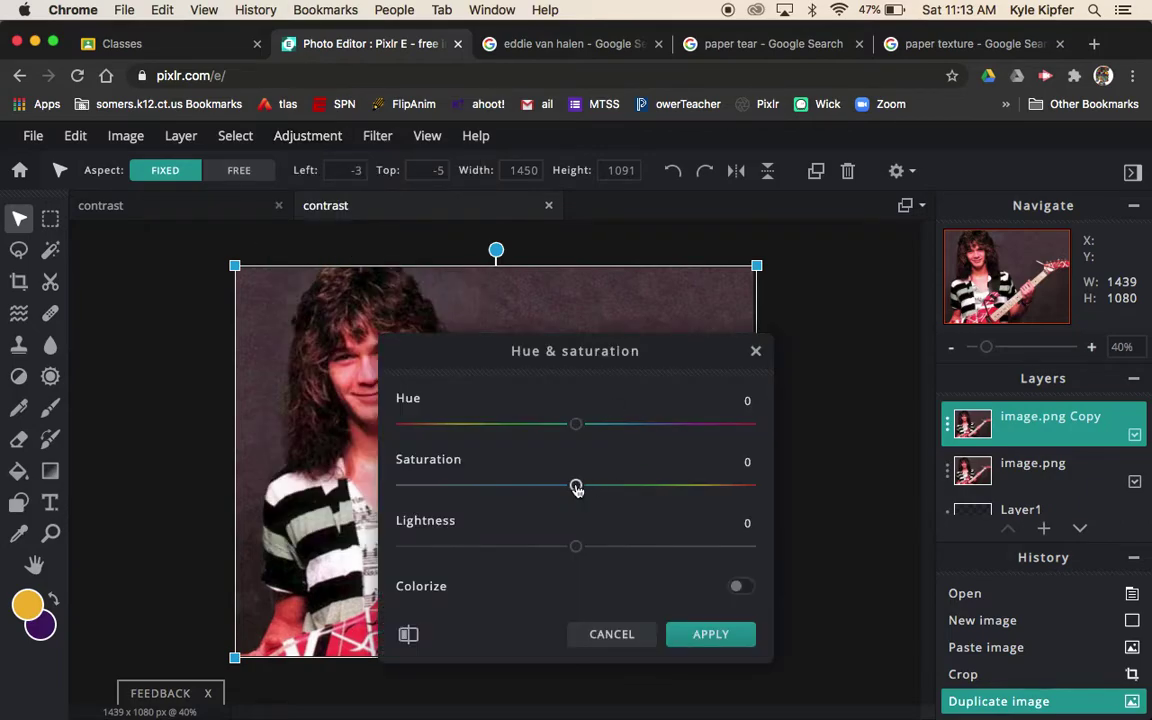
drag(576, 485, 253, 487)
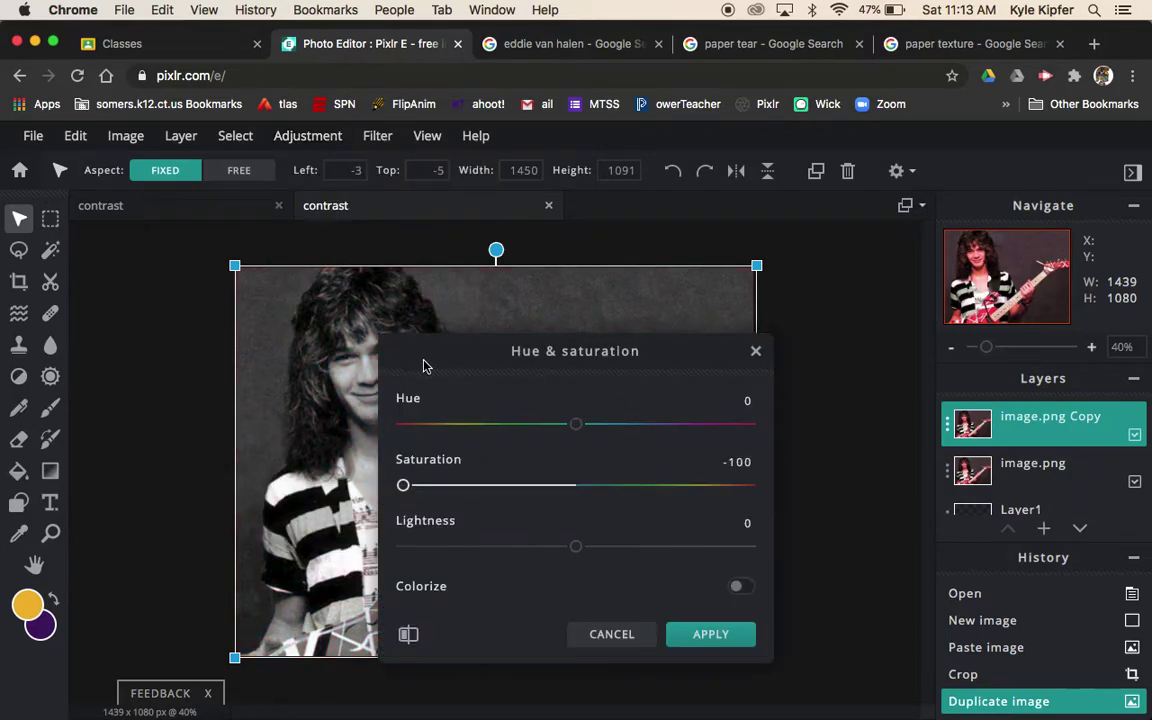
drag(429, 357, 671, 396)
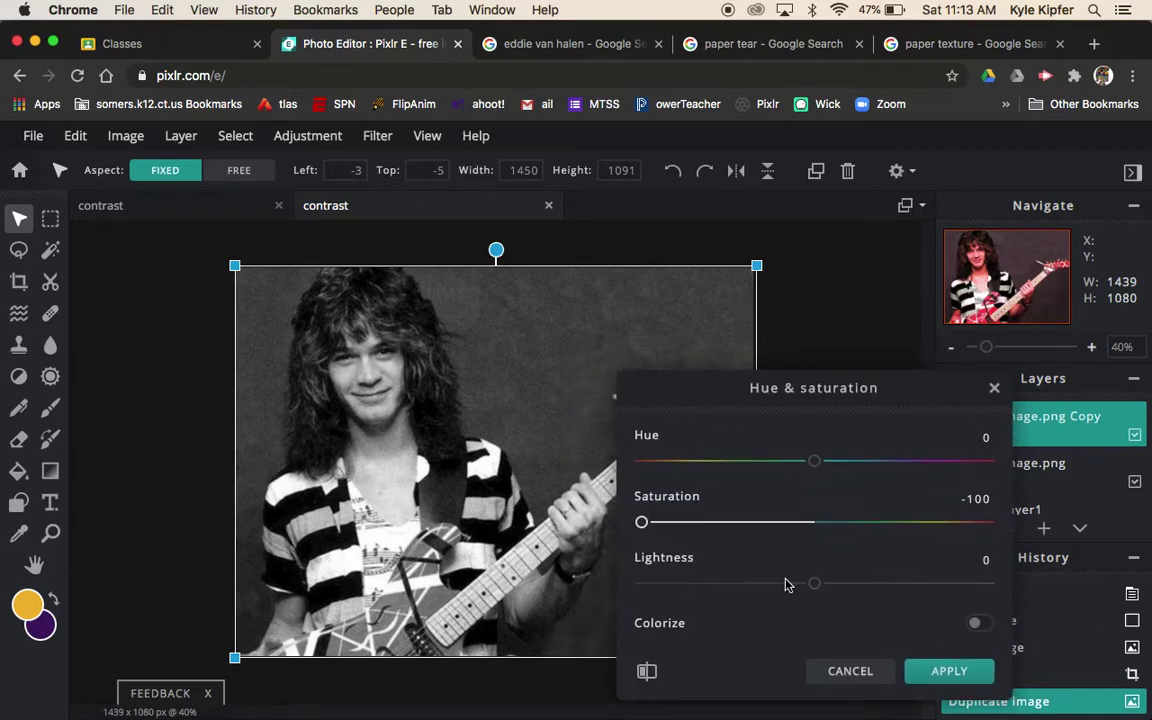
mouse_move(815, 585)
mouse_down()
mouse_move(800, 588)
mouse_move(832, 590)
mouse_move(811, 590)
mouse_up()
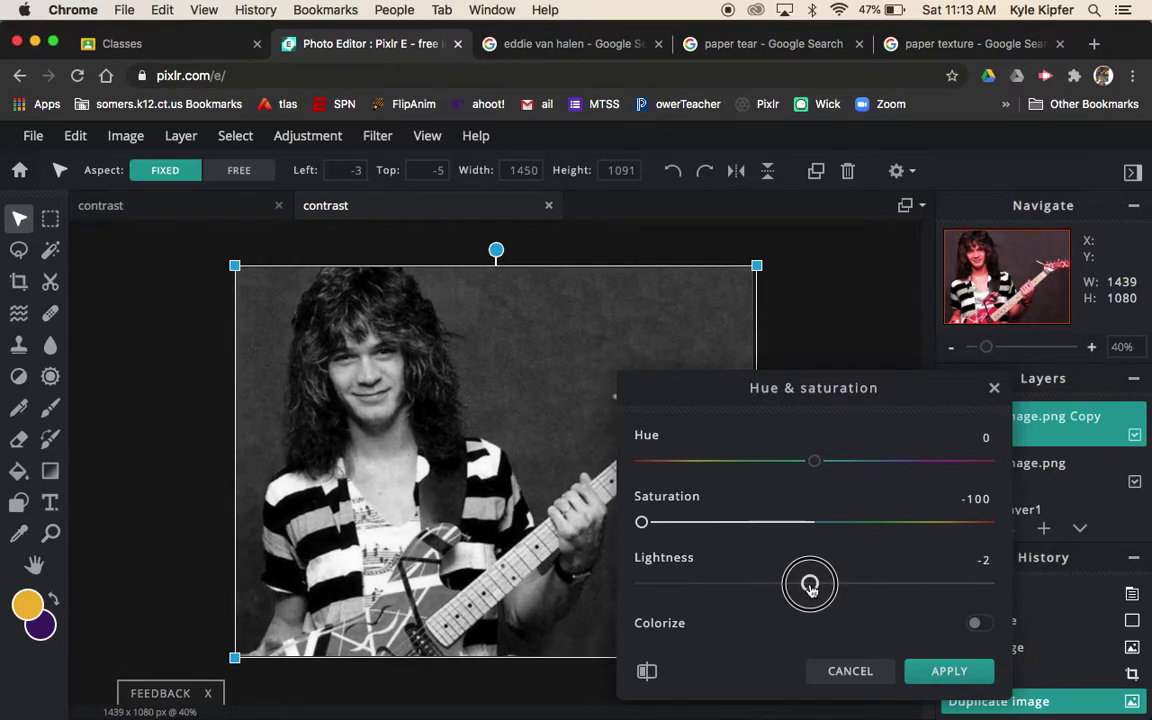
drag(810, 588, 810, 588)
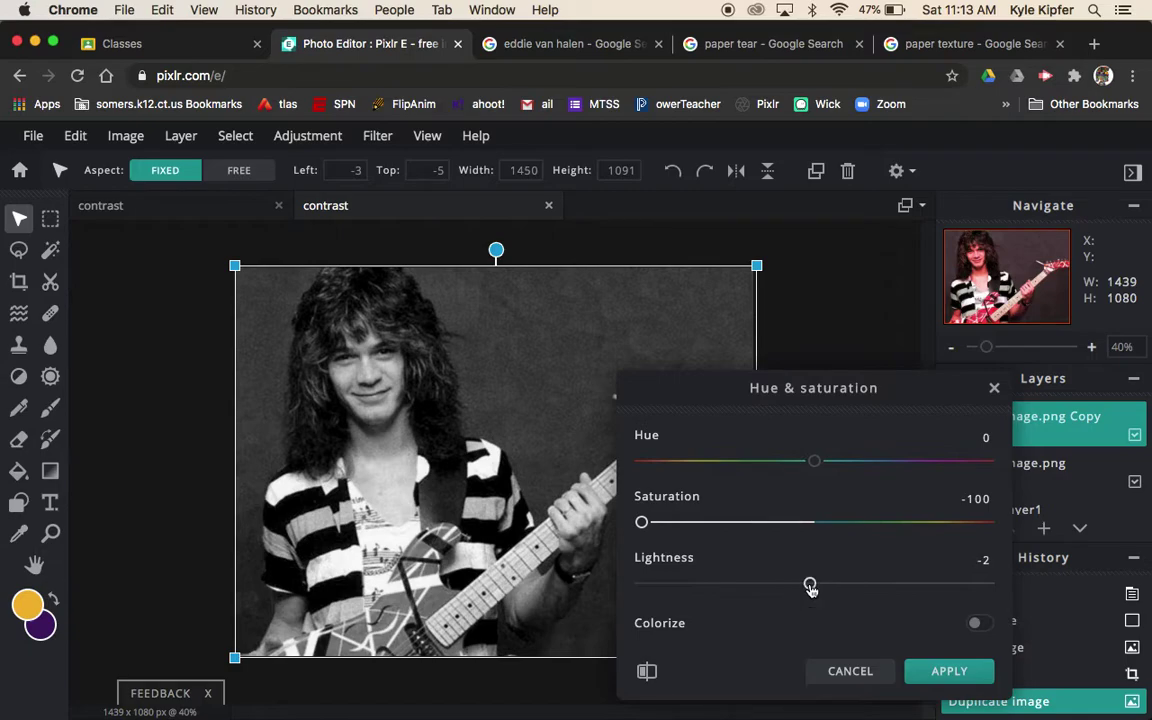
click(949, 671)
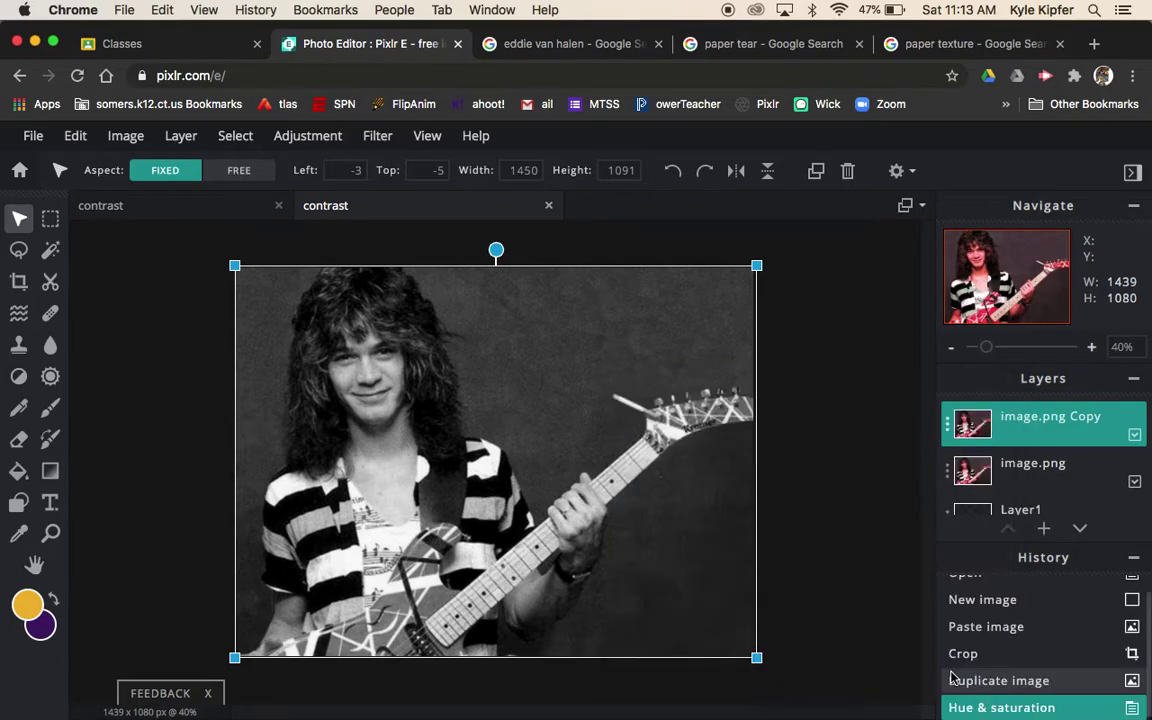
Compare the colour and black-and-white layers, ending with image.png Copy selected.
click(800, 404)
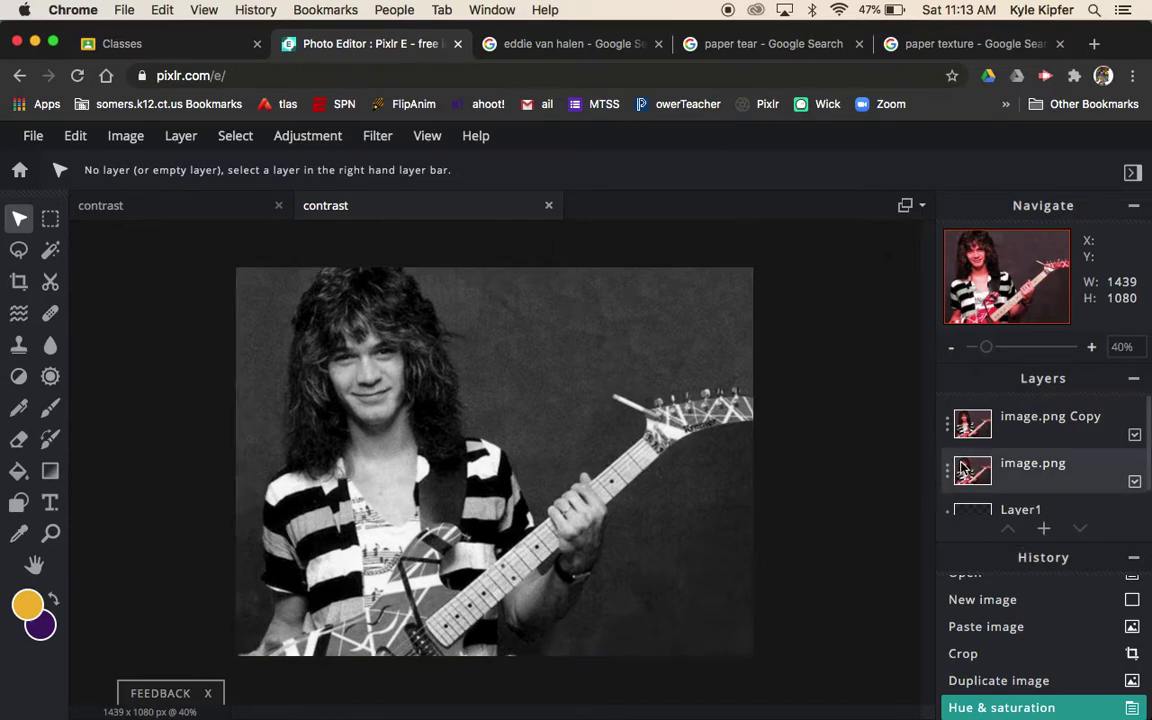
click(1021, 413)
click(1026, 463)
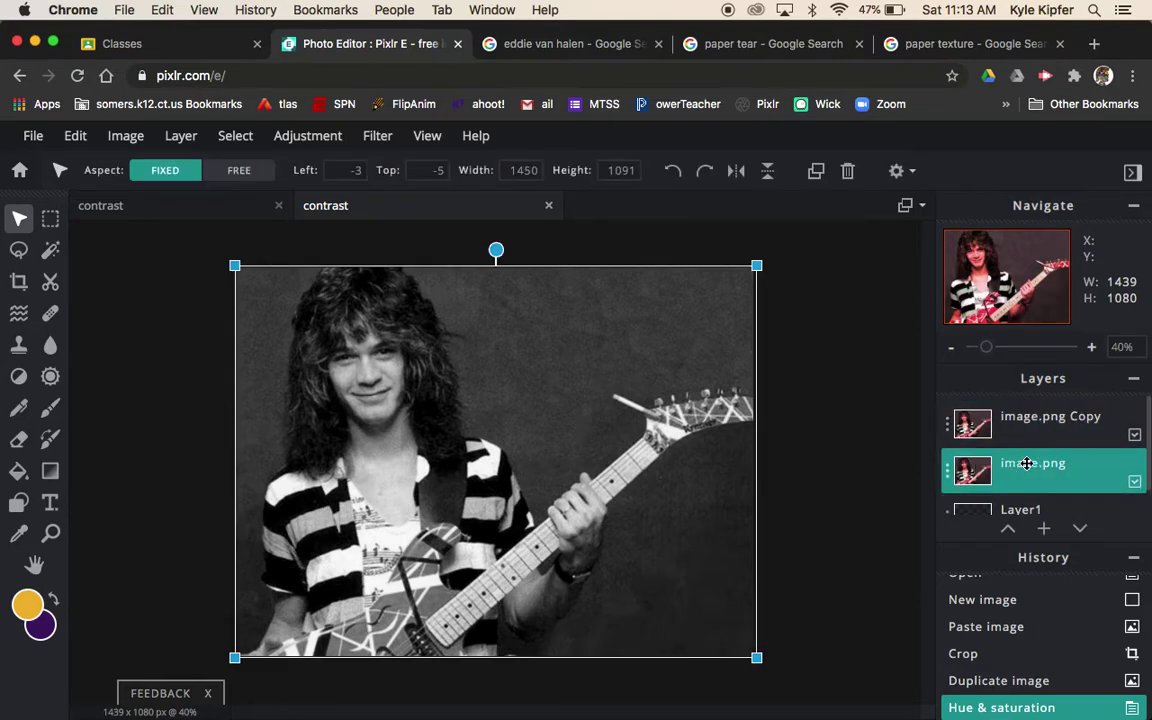
click(1018, 420)
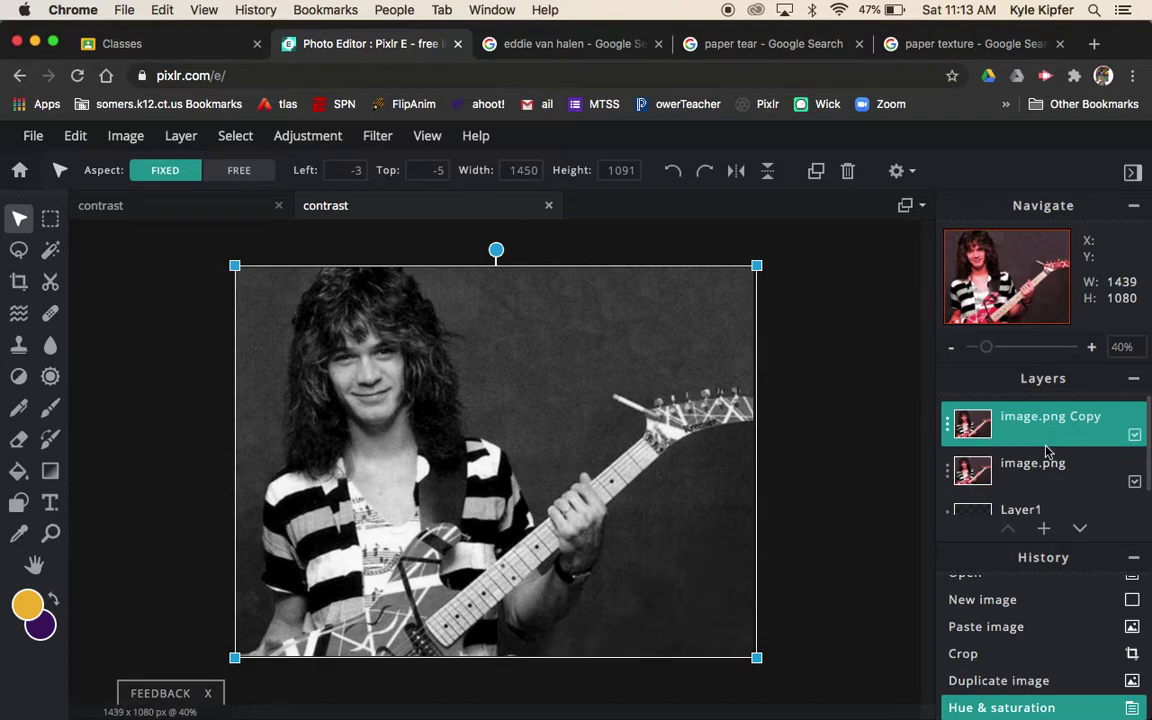
click(977, 467)
click(978, 420)
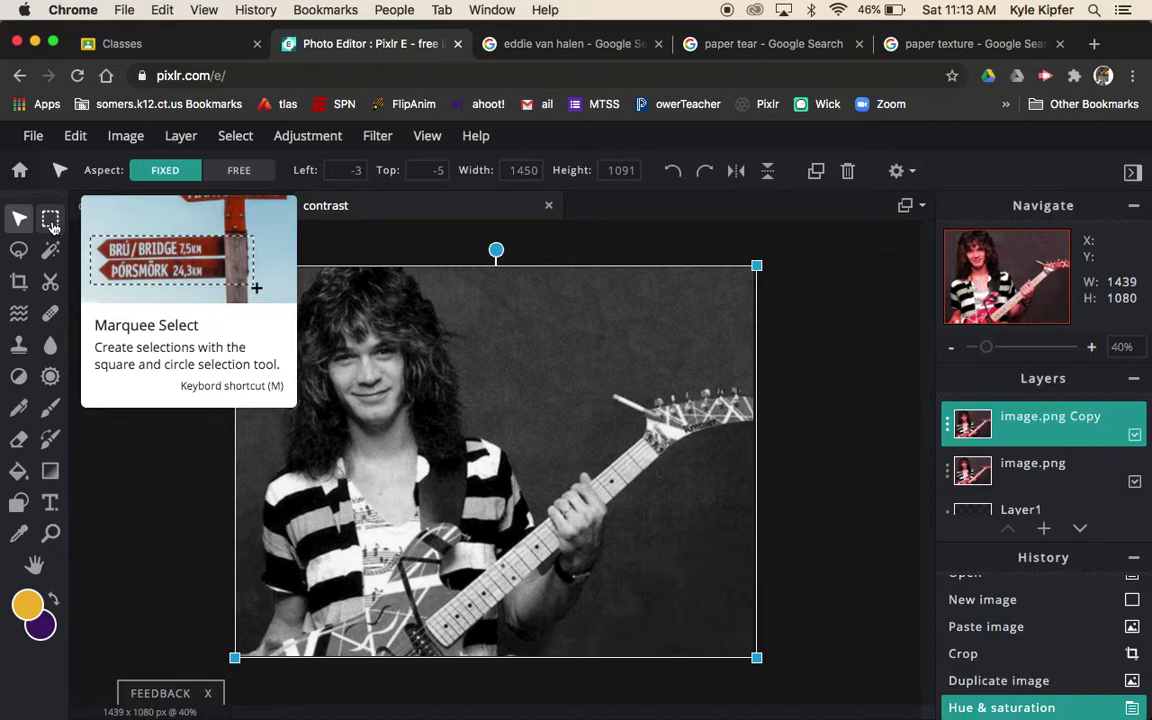
Mask out the right half of image.png Copy with a Remove from Mask rectangle.
click(49, 285)
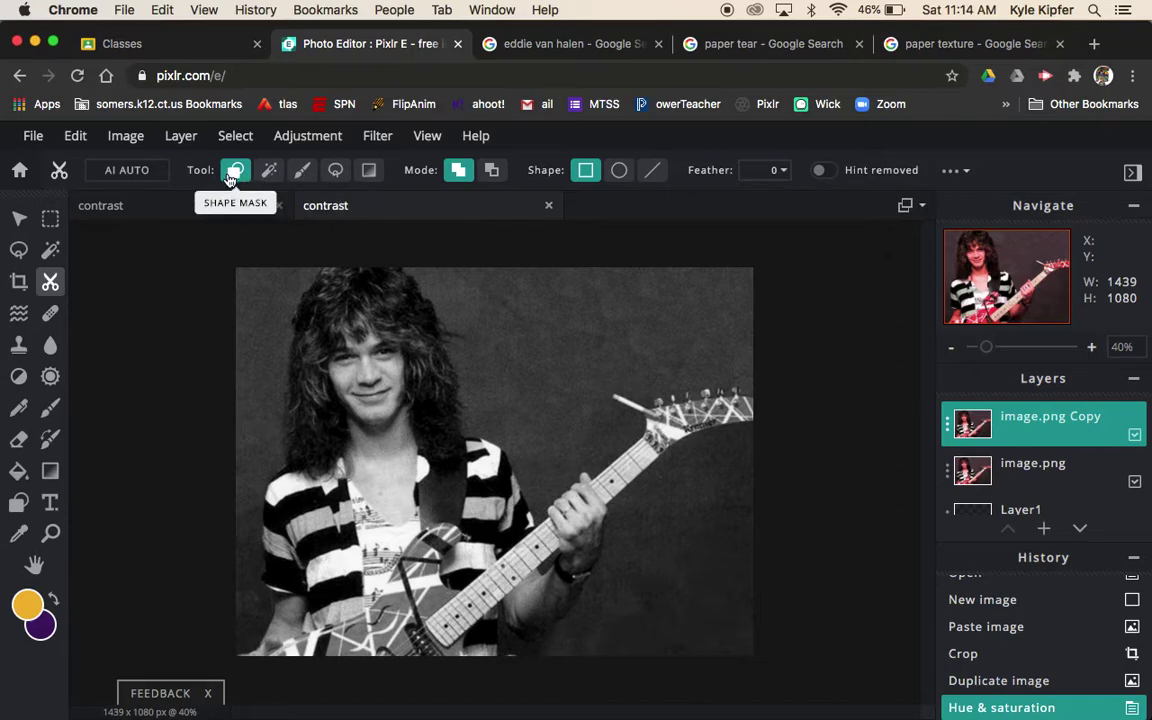
click(494, 173)
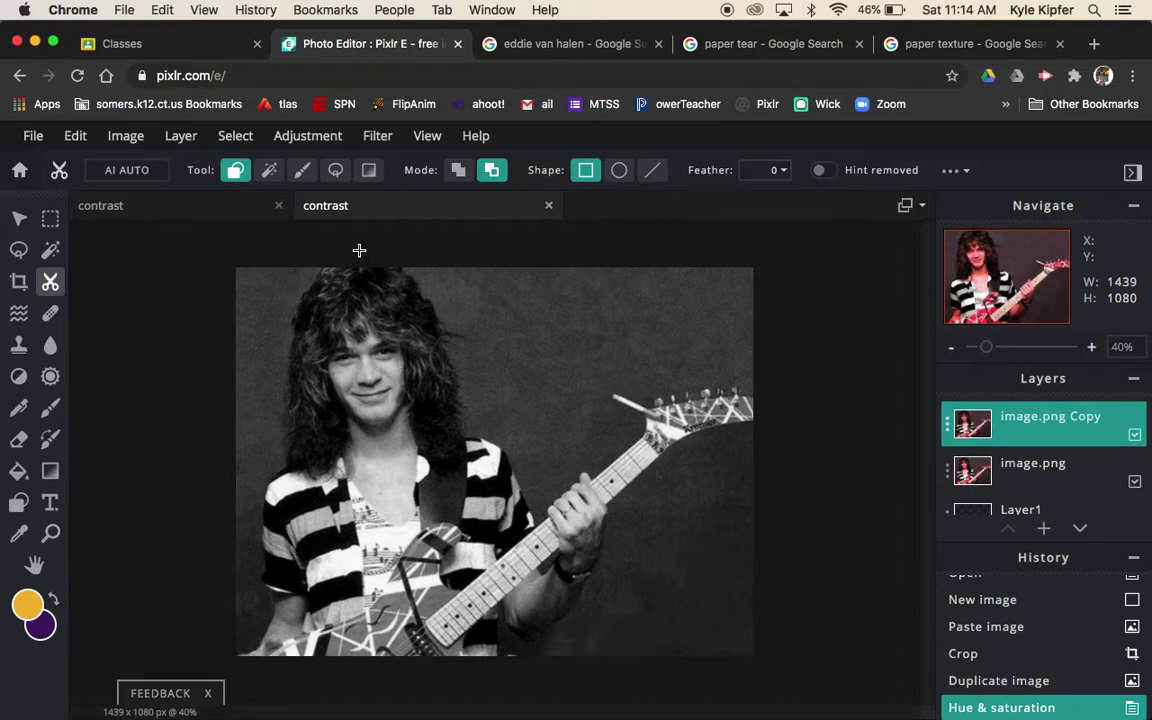
drag(356, 250, 529, 392)
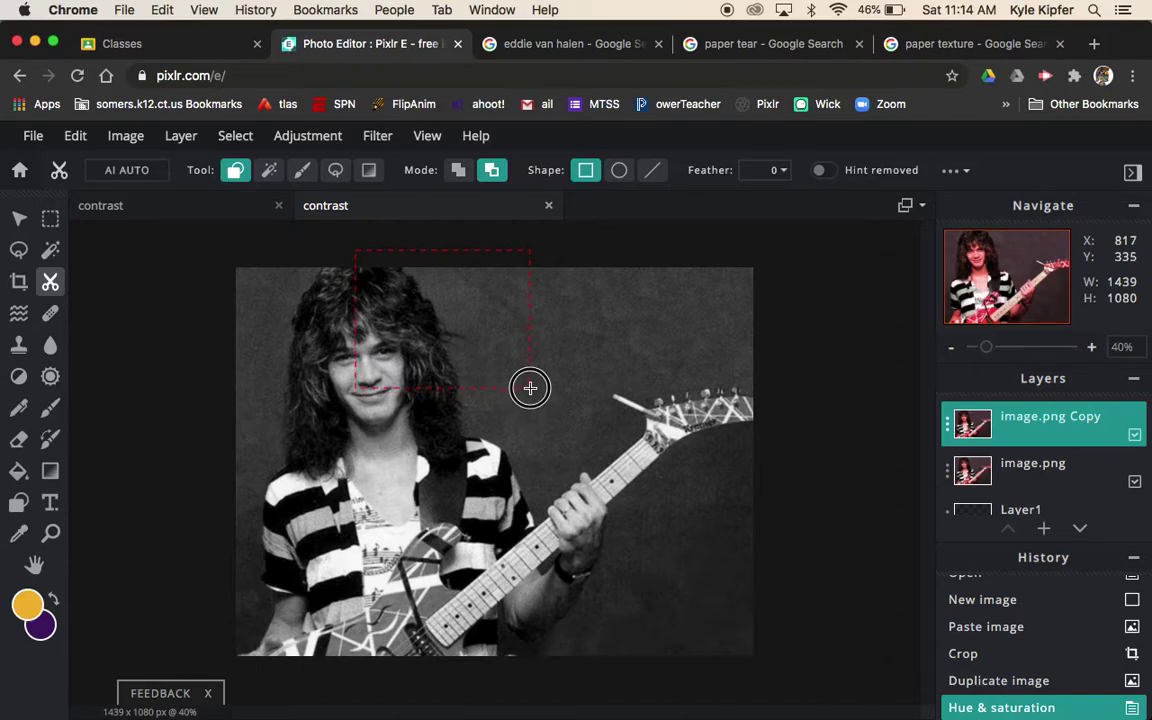
drag(530, 388, 777, 672)
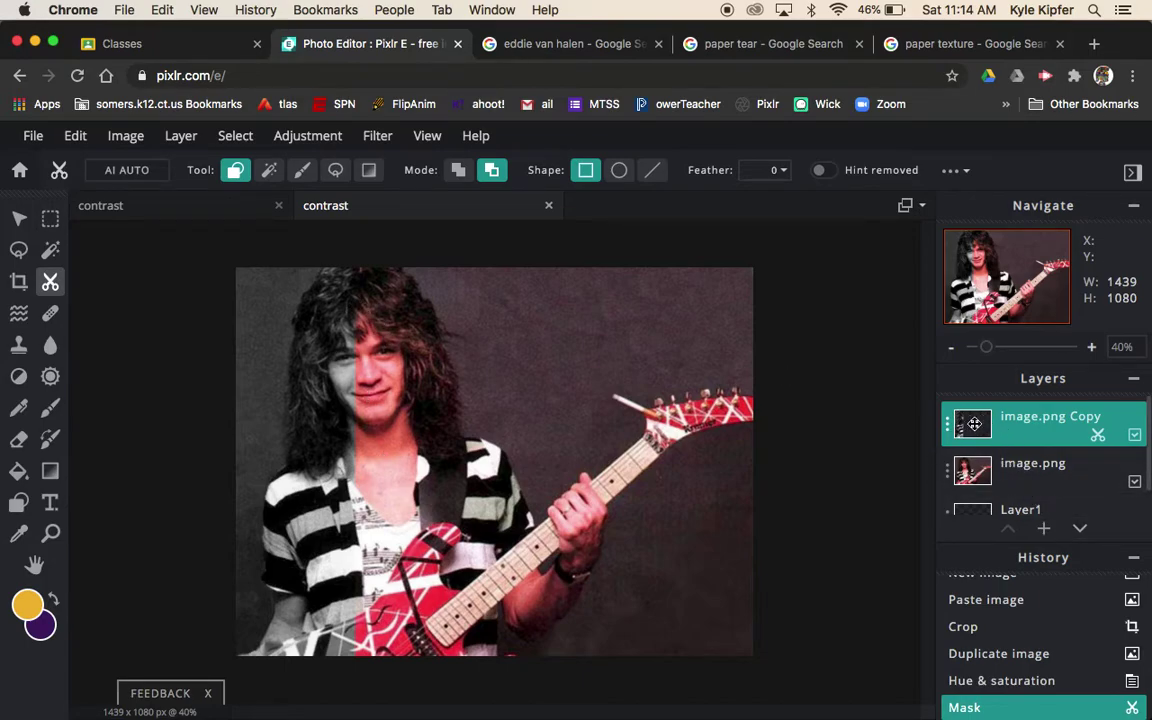
key(super+z)
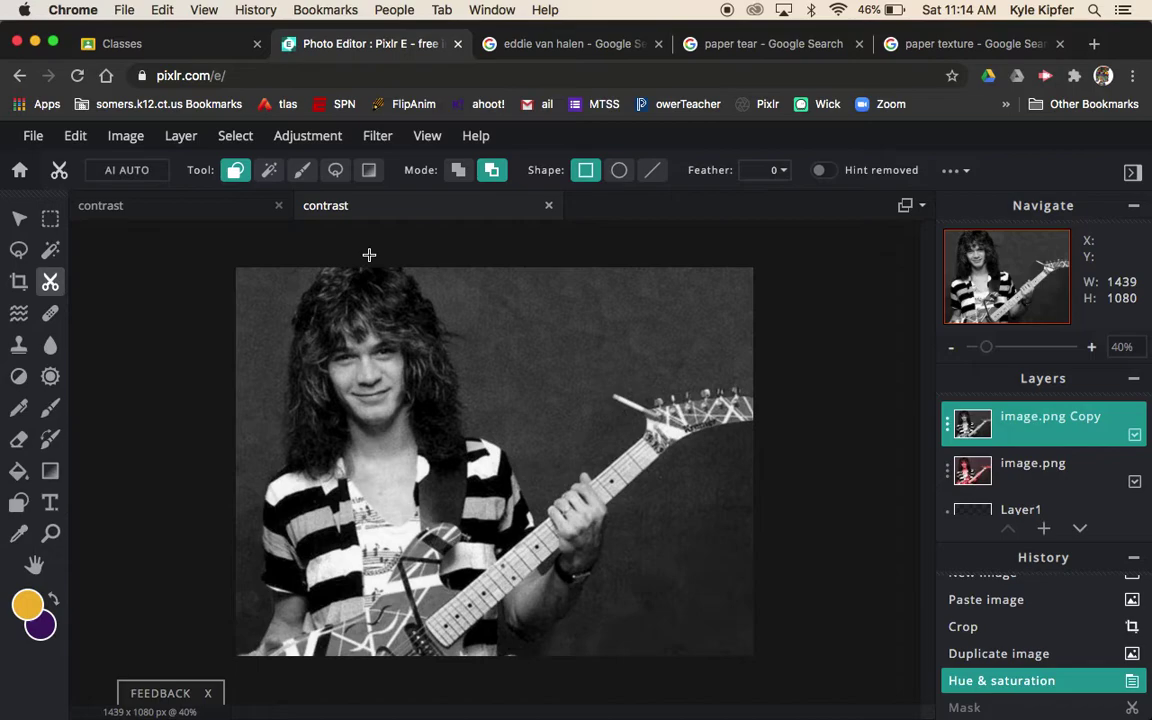
drag(369, 255, 789, 674)
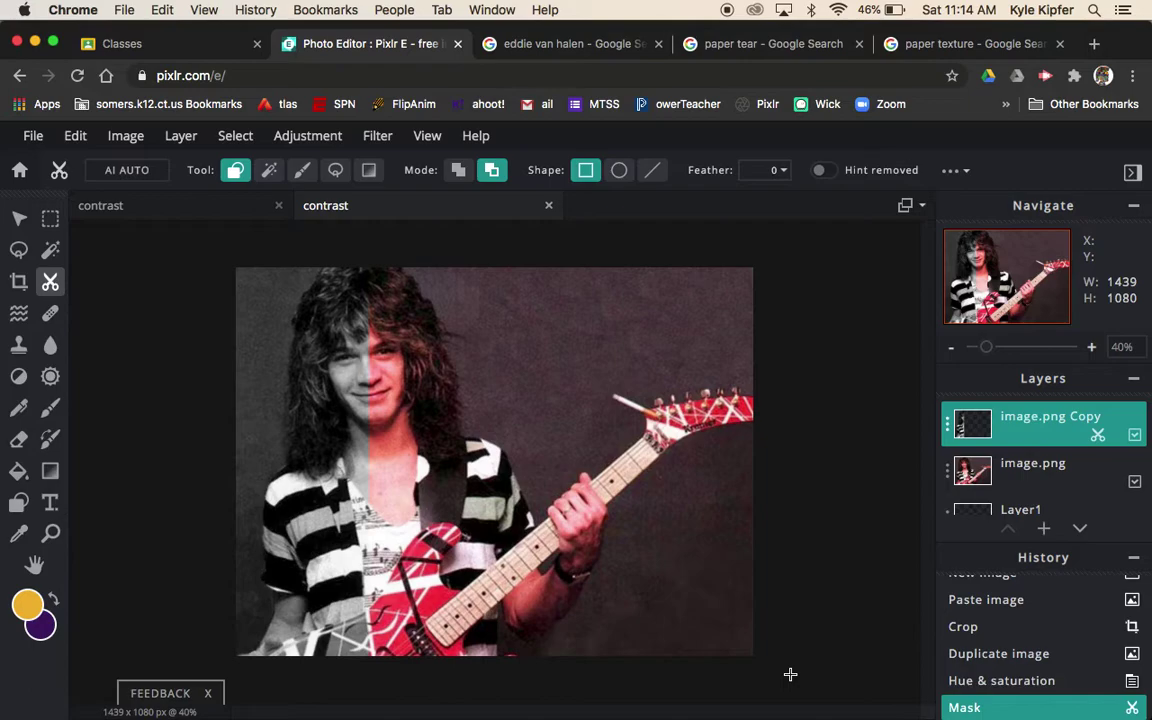
key(super+z)
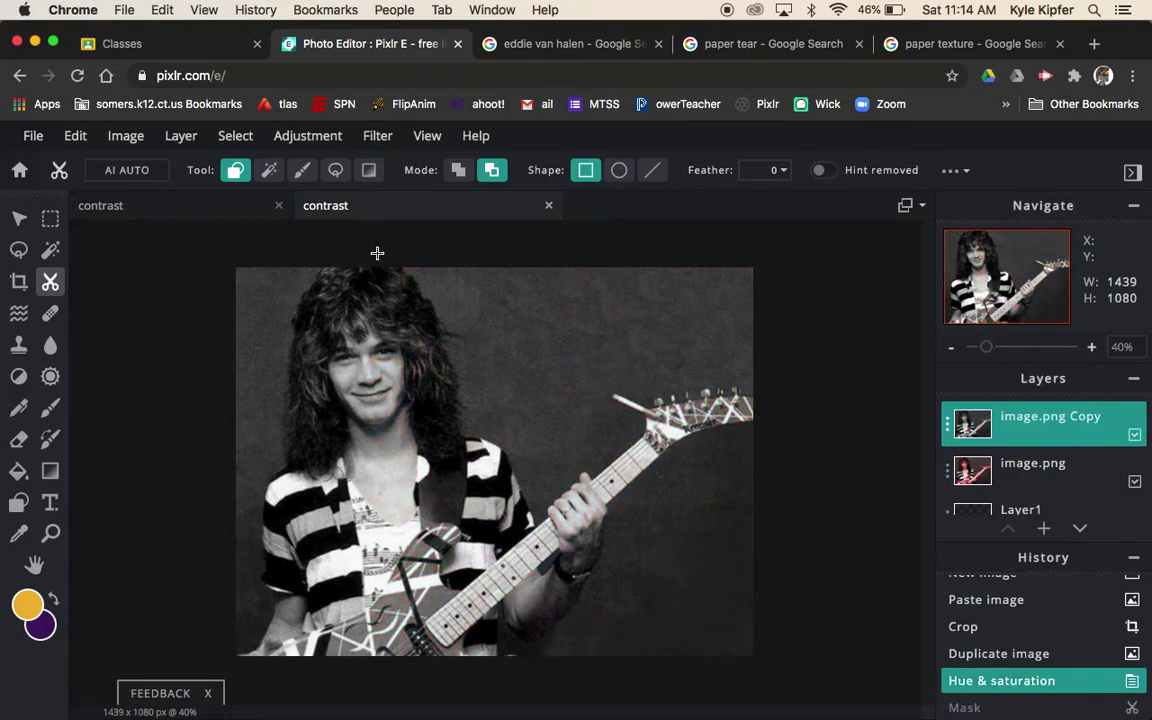
drag(377, 253, 779, 681)
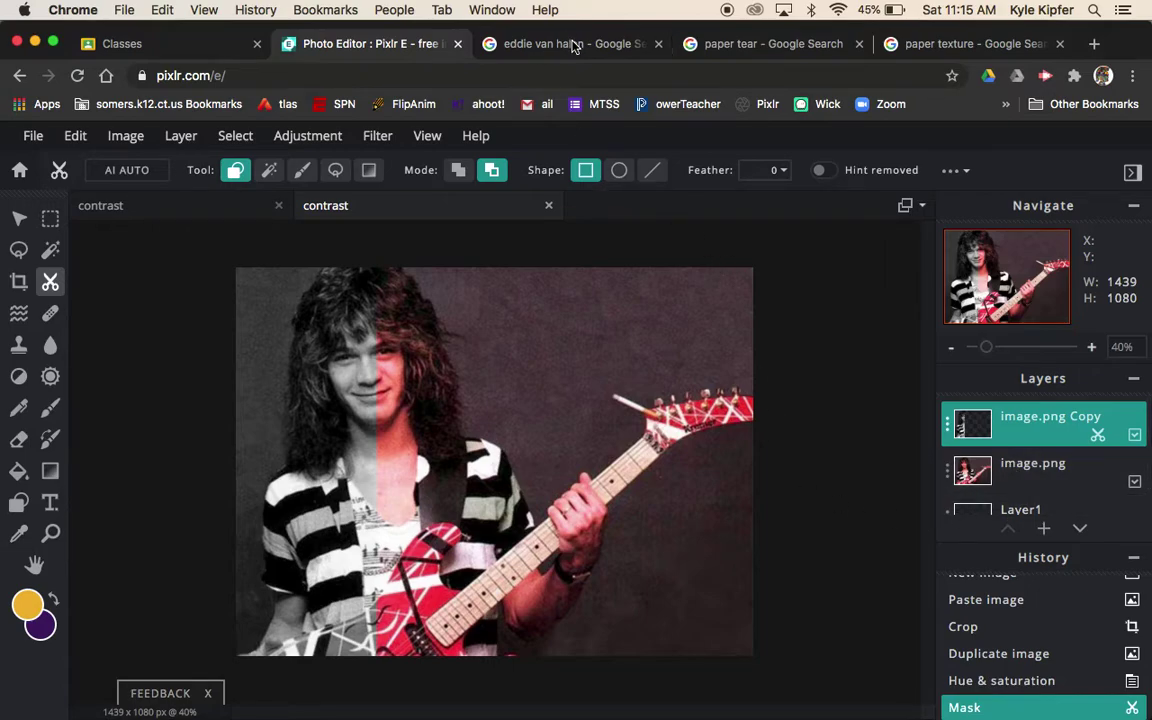
Copy the 750×170 white torn-paper strip from the 'paper tear' image results.
click(764, 47)
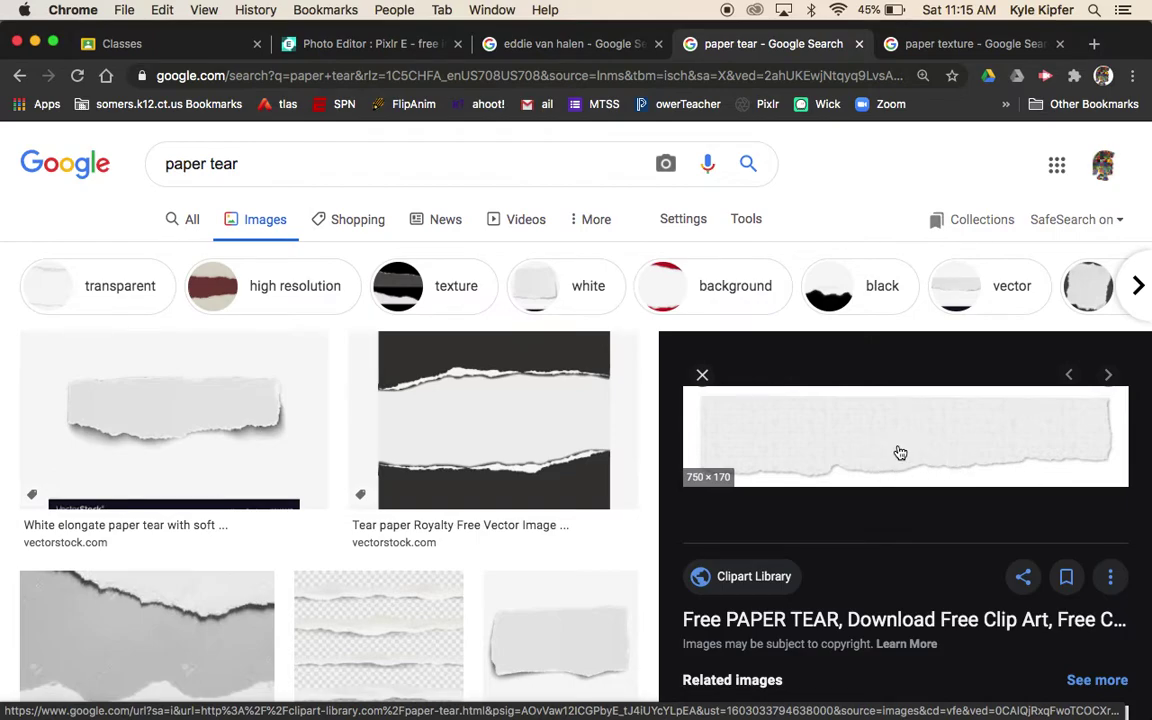
scroll(527, 478, down, 5)
scroll(529, 482, down, 10)
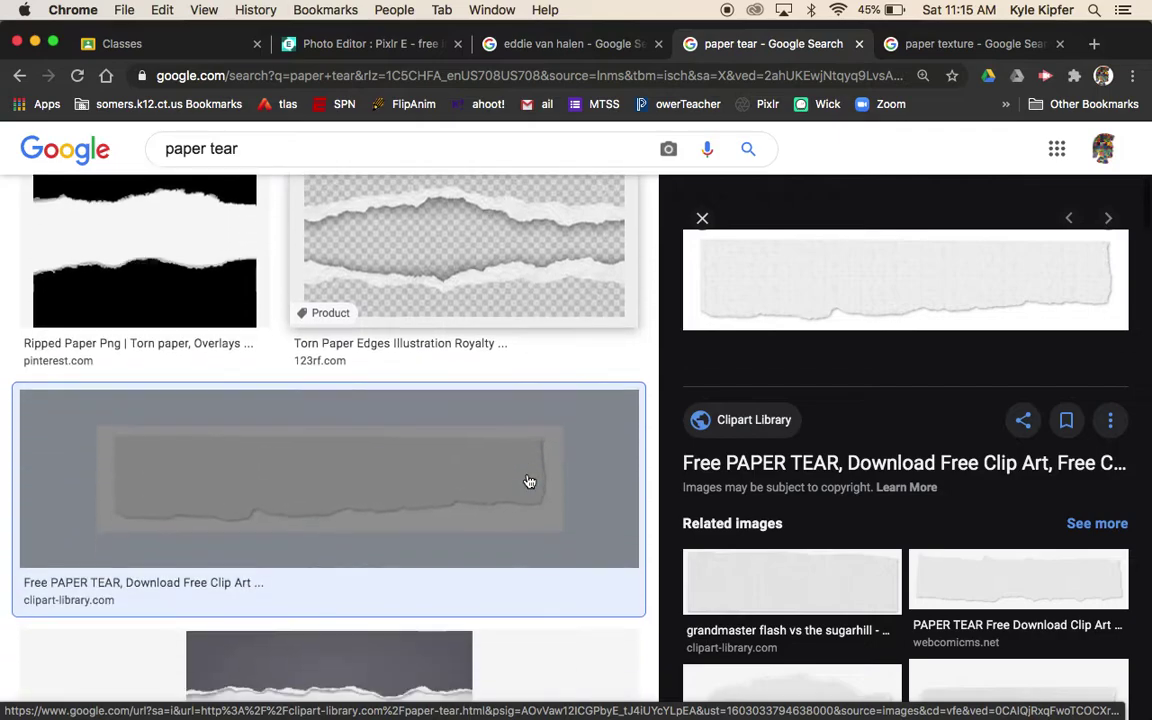
scroll(529, 482, up, 15)
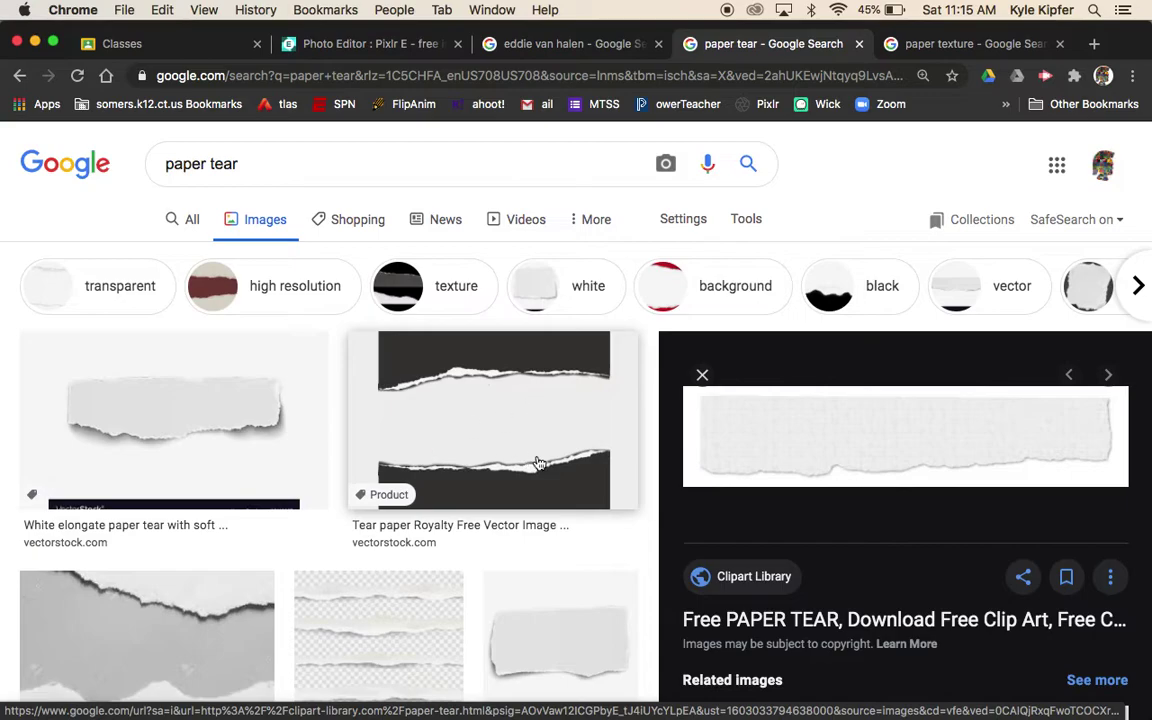
right_click(935, 448)
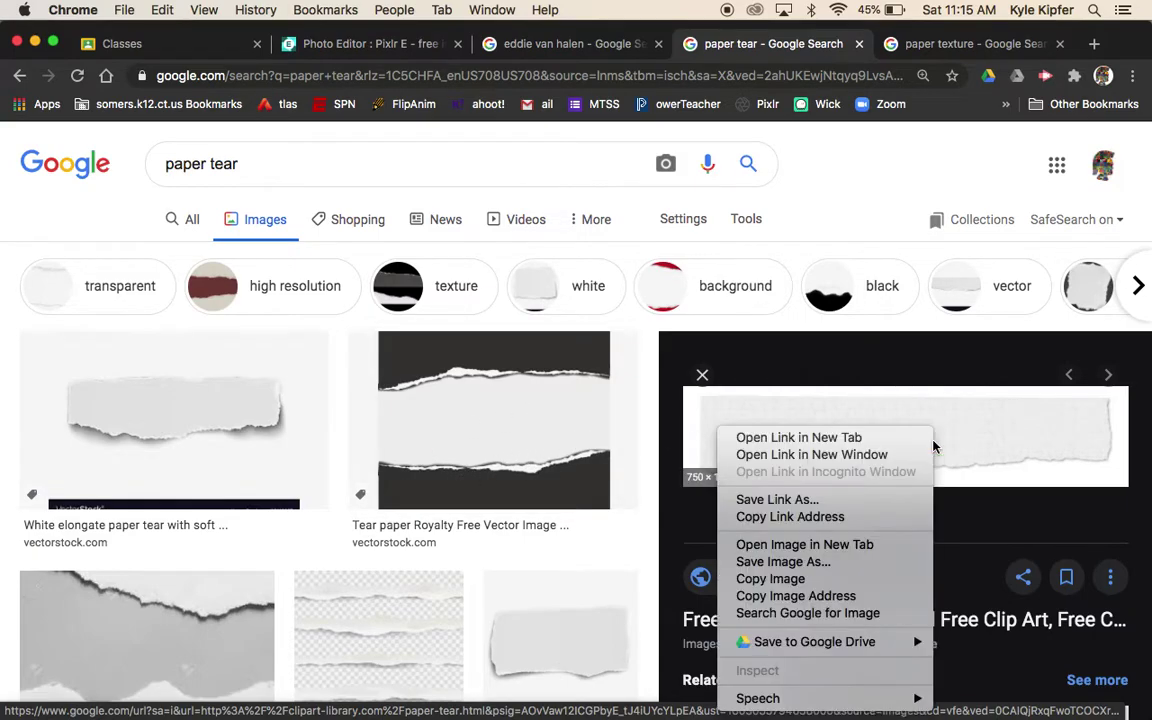
click(790, 579)
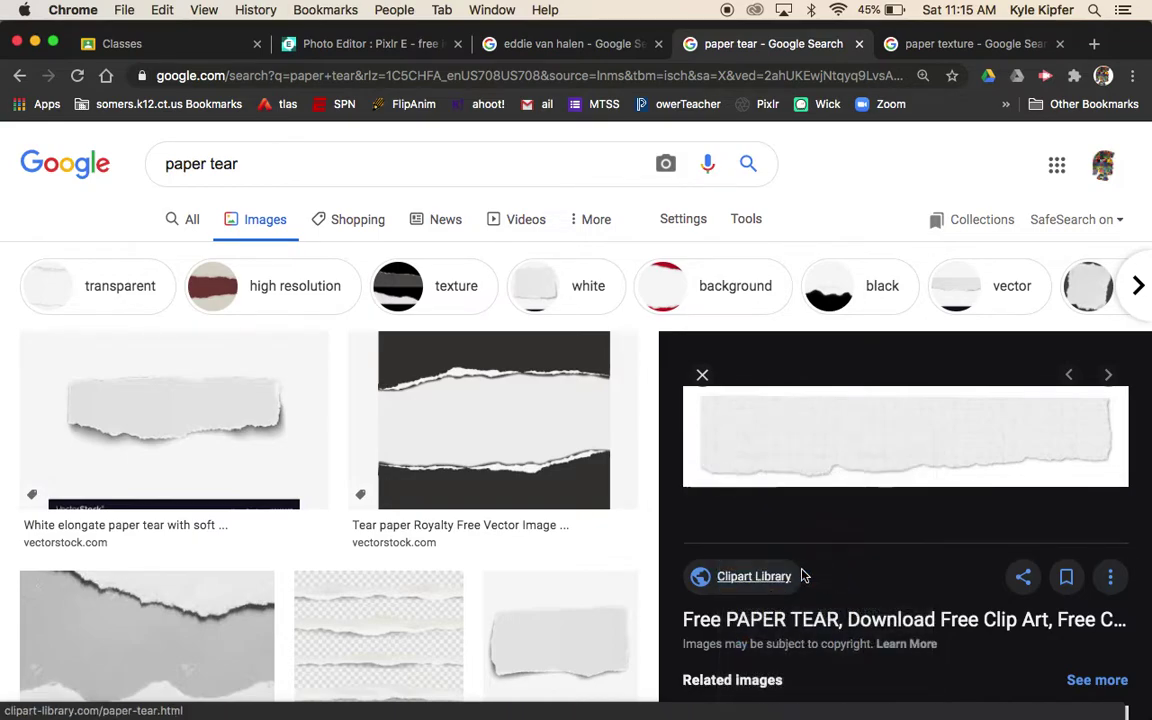
Paste the torn paper strip as a top layer and stretch it to 1365×309 across the middle.
click(378, 43)
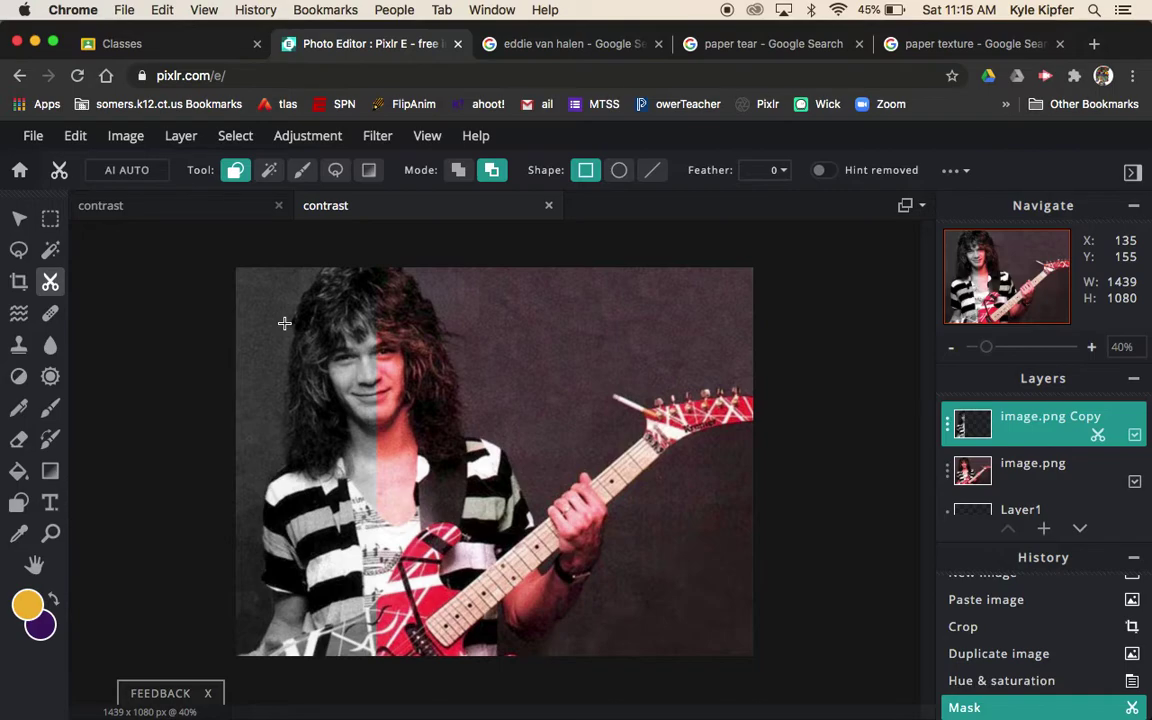
key(super+v)
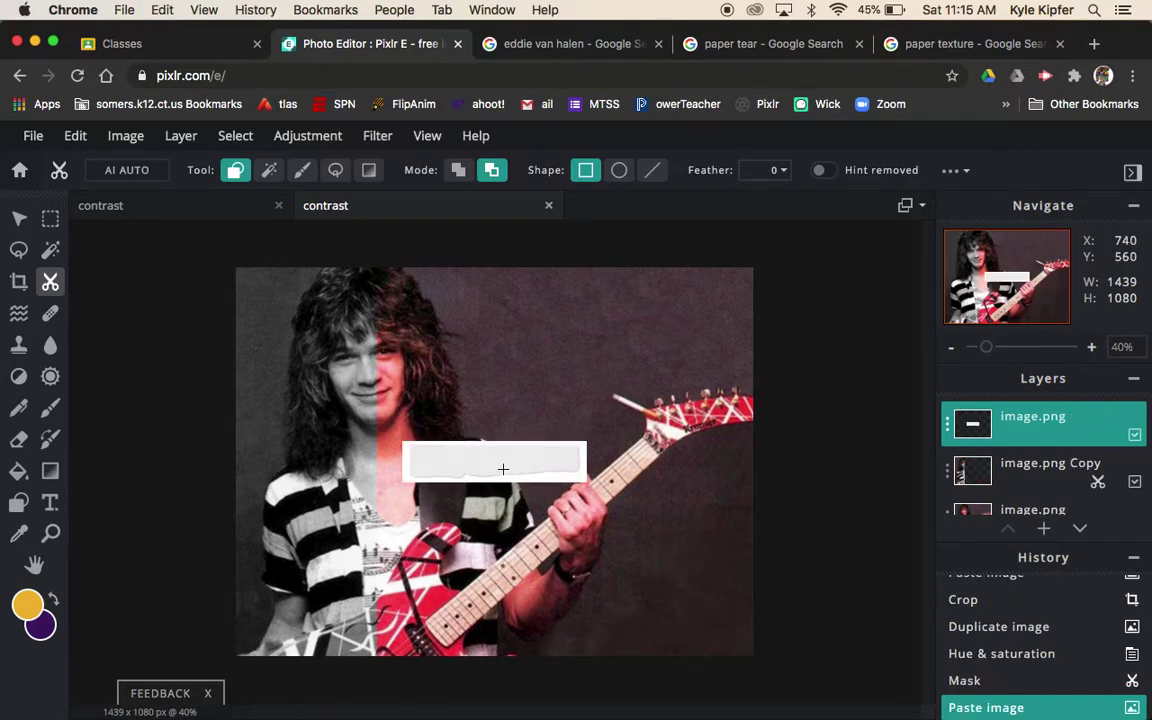
click(19, 218)
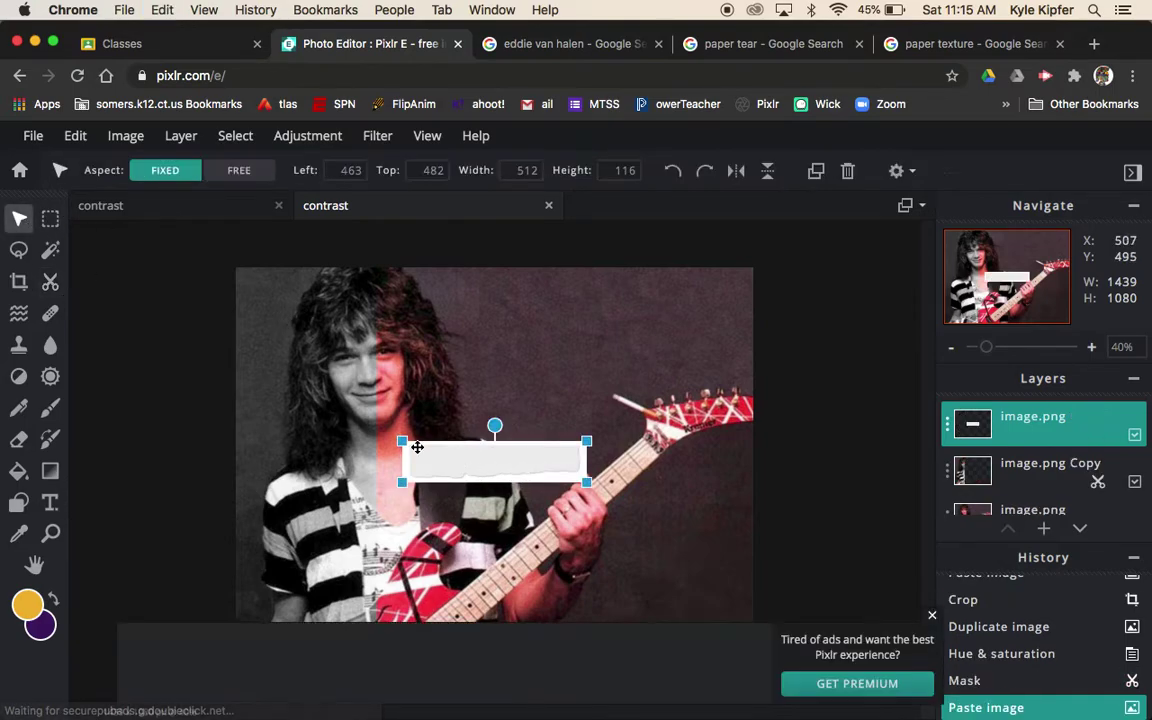
drag(400, 440, 258, 347)
drag(586, 482, 749, 544)
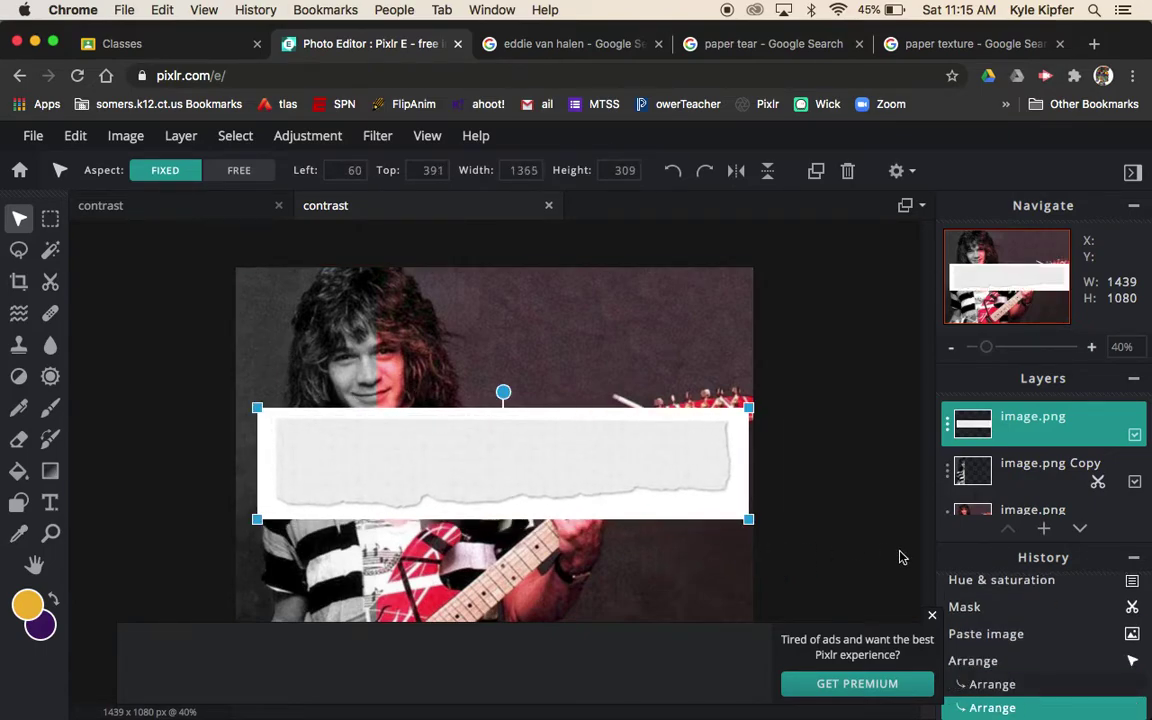
click(932, 617)
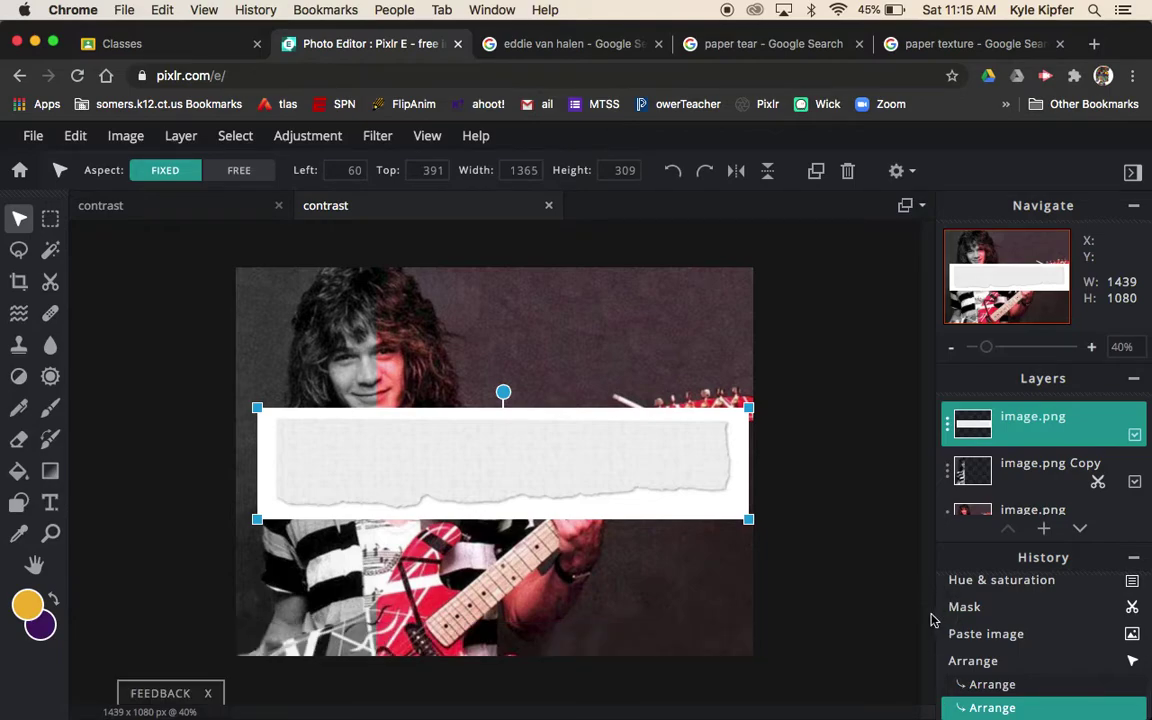
Set the Magic Wand to a low tolerance of about 3 and test-select the paper strip.
click(51, 251)
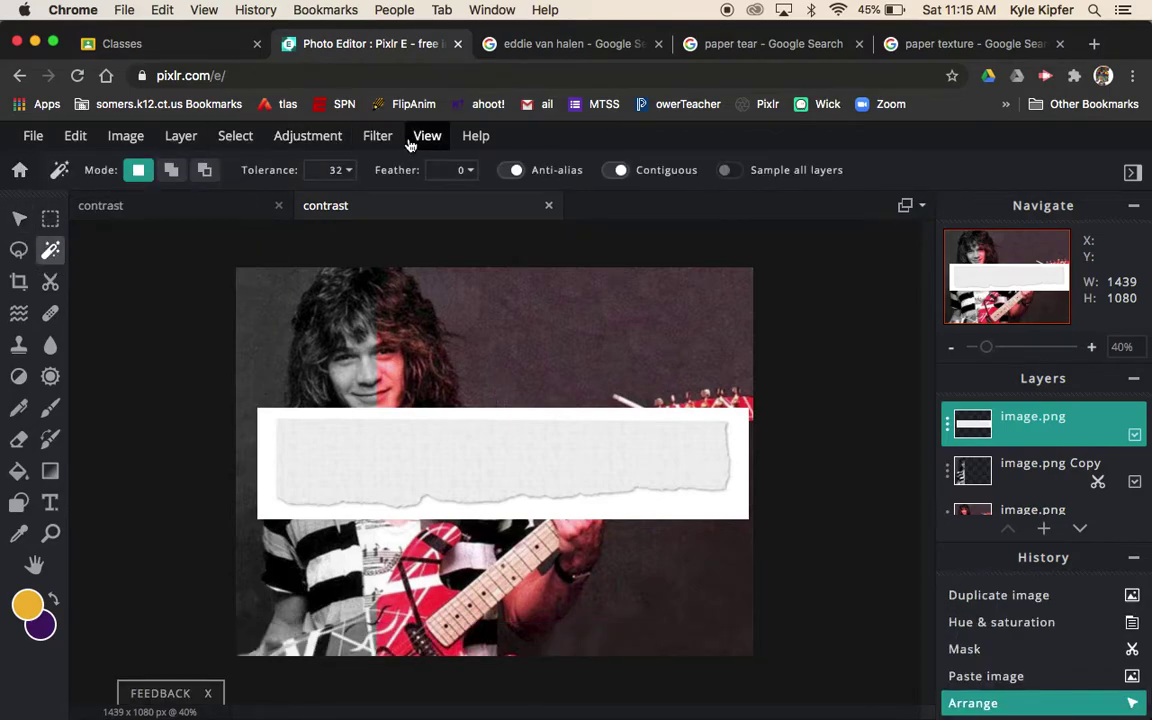
click(348, 171)
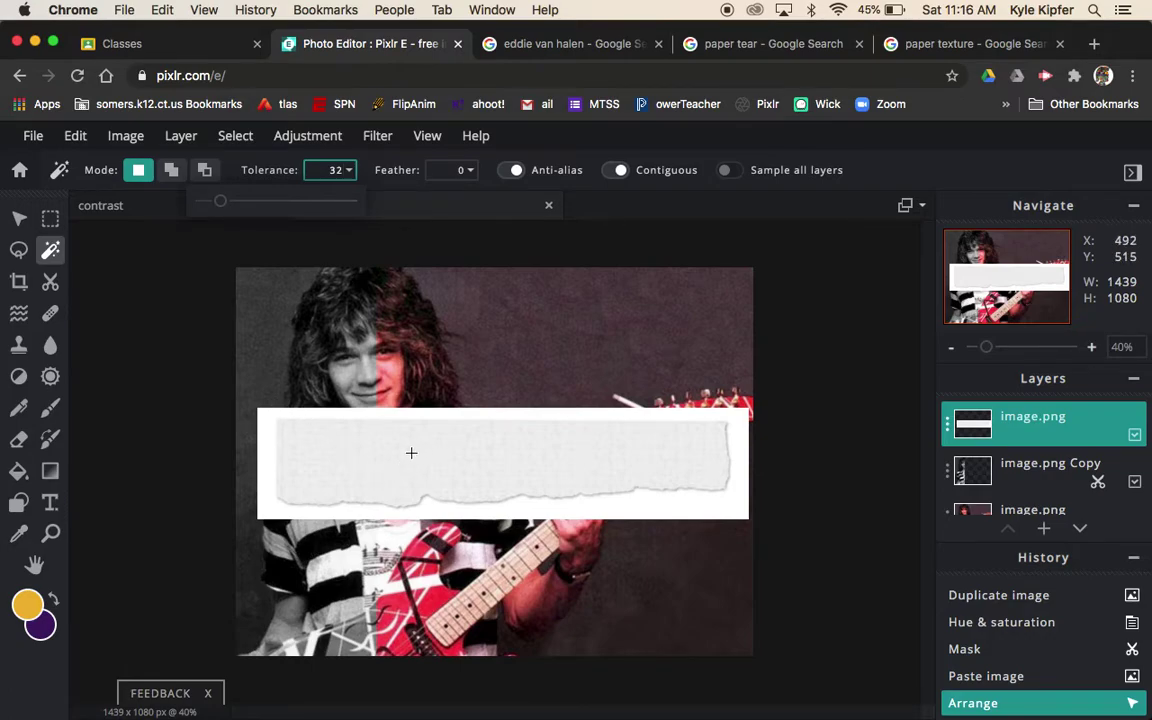
drag(220, 201, 204, 208)
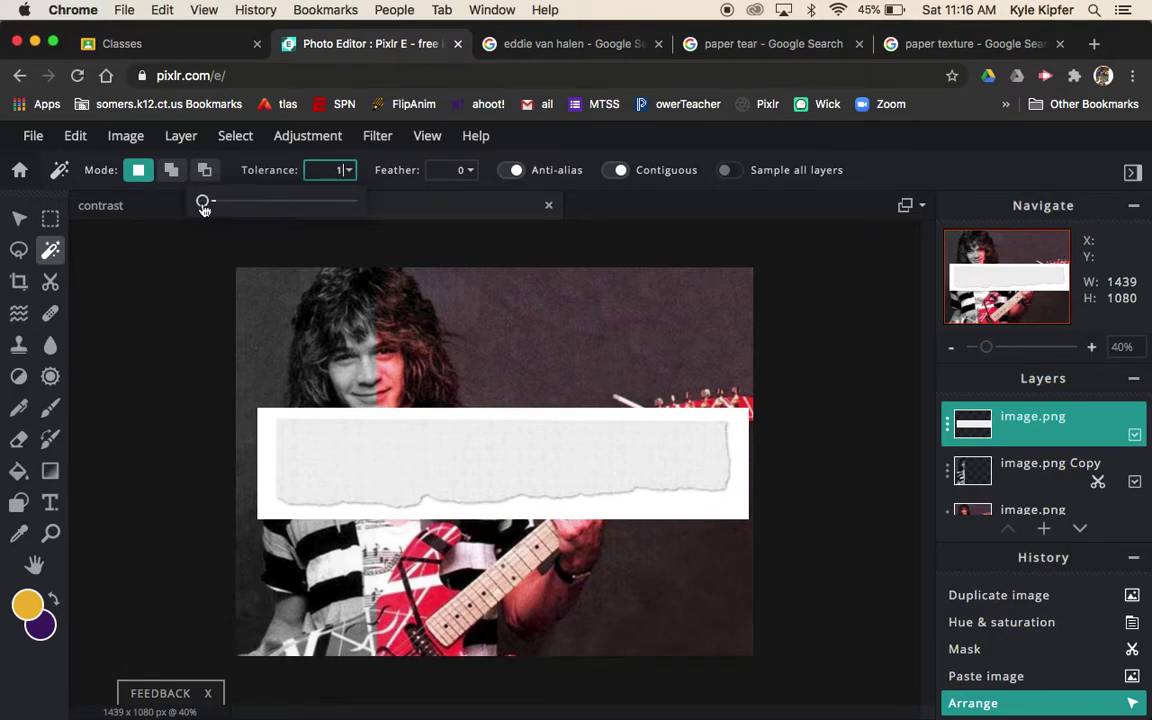
click(268, 468)
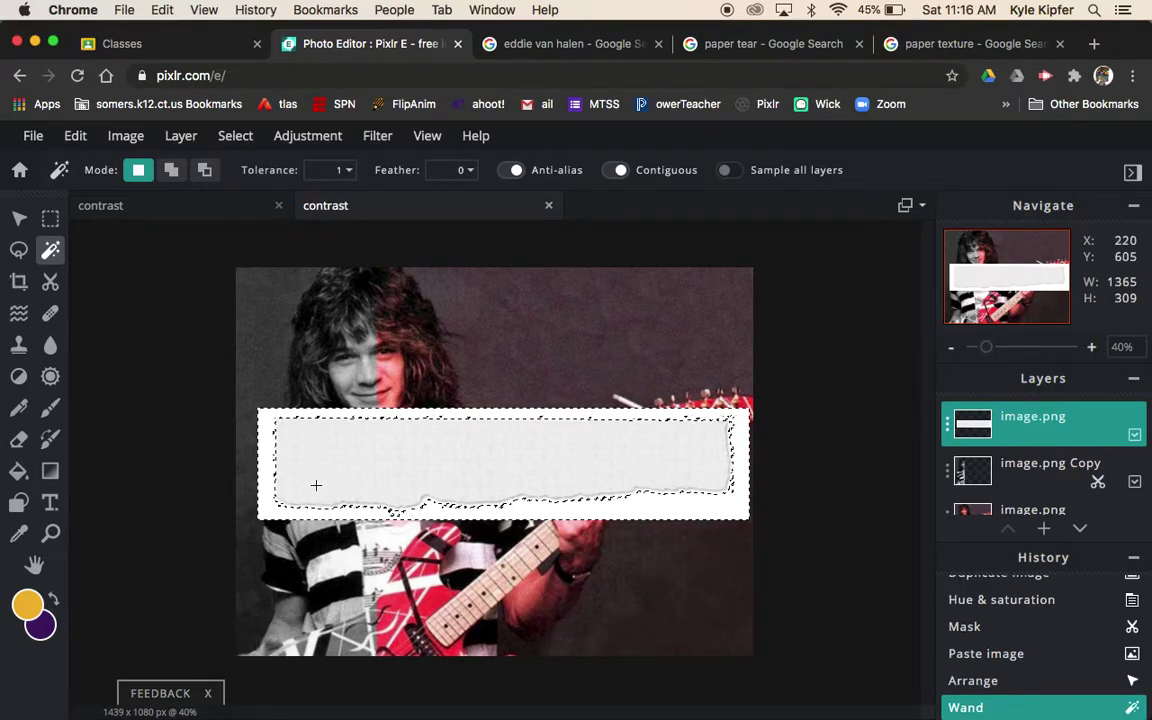
key(super+d)
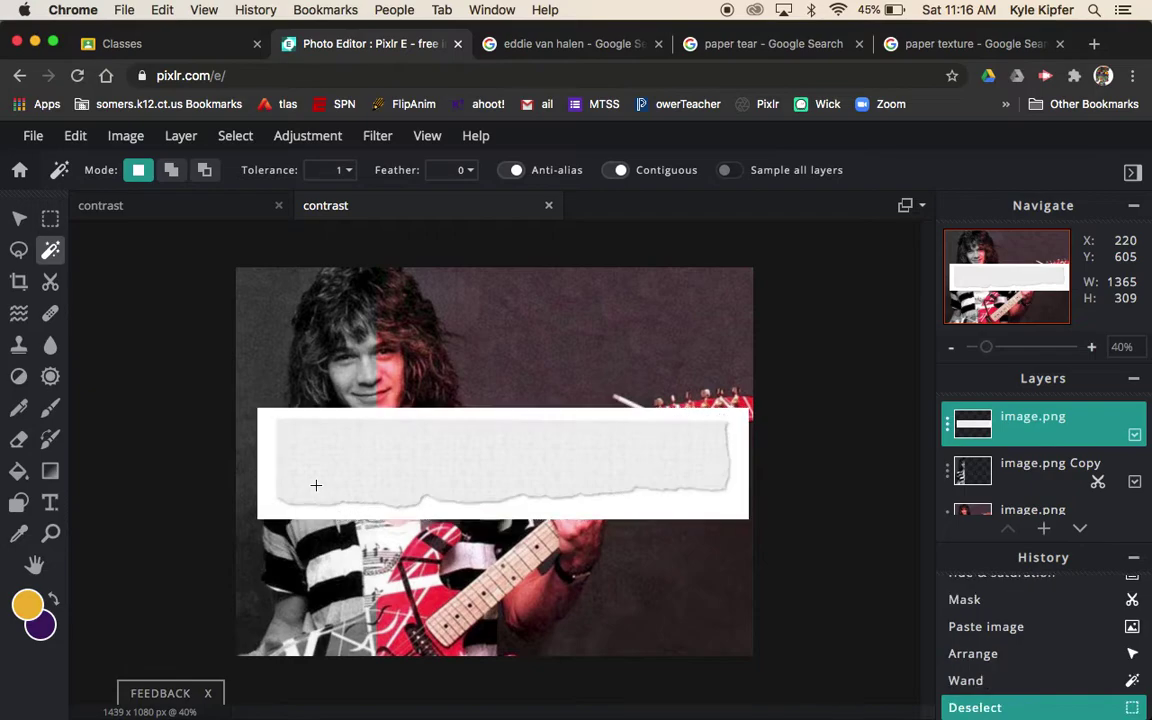
Select the white border around the torn paper, delete it, and deselect.
click(348, 172)
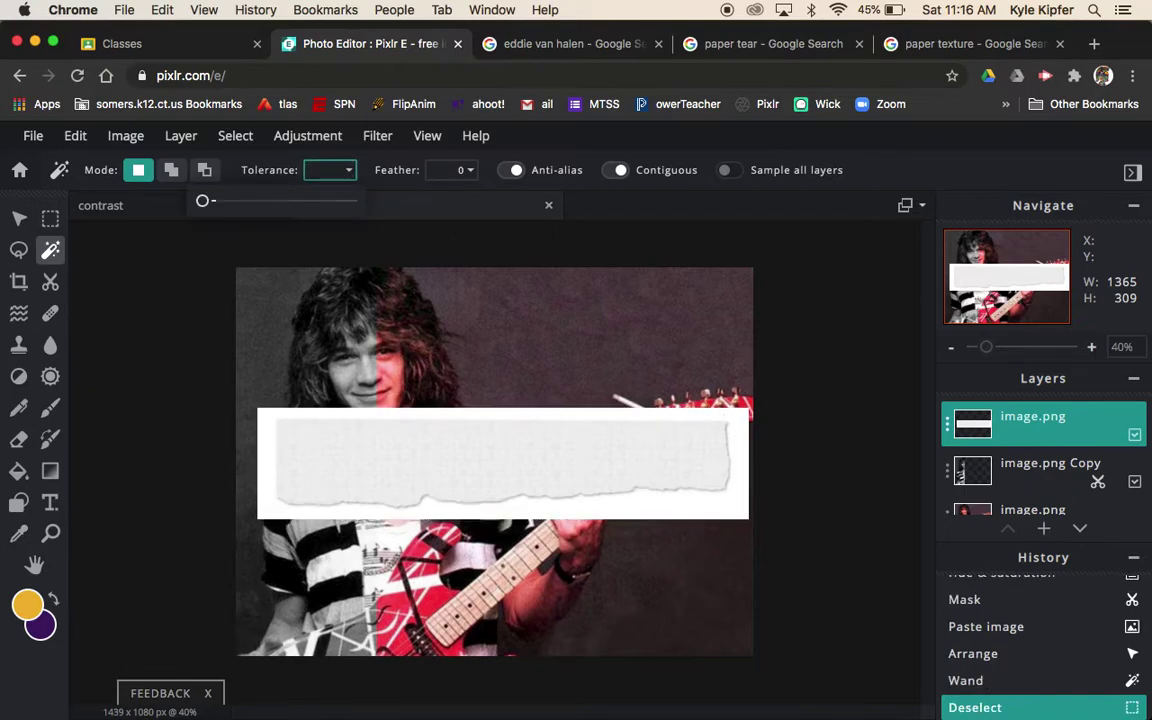
click(264, 474)
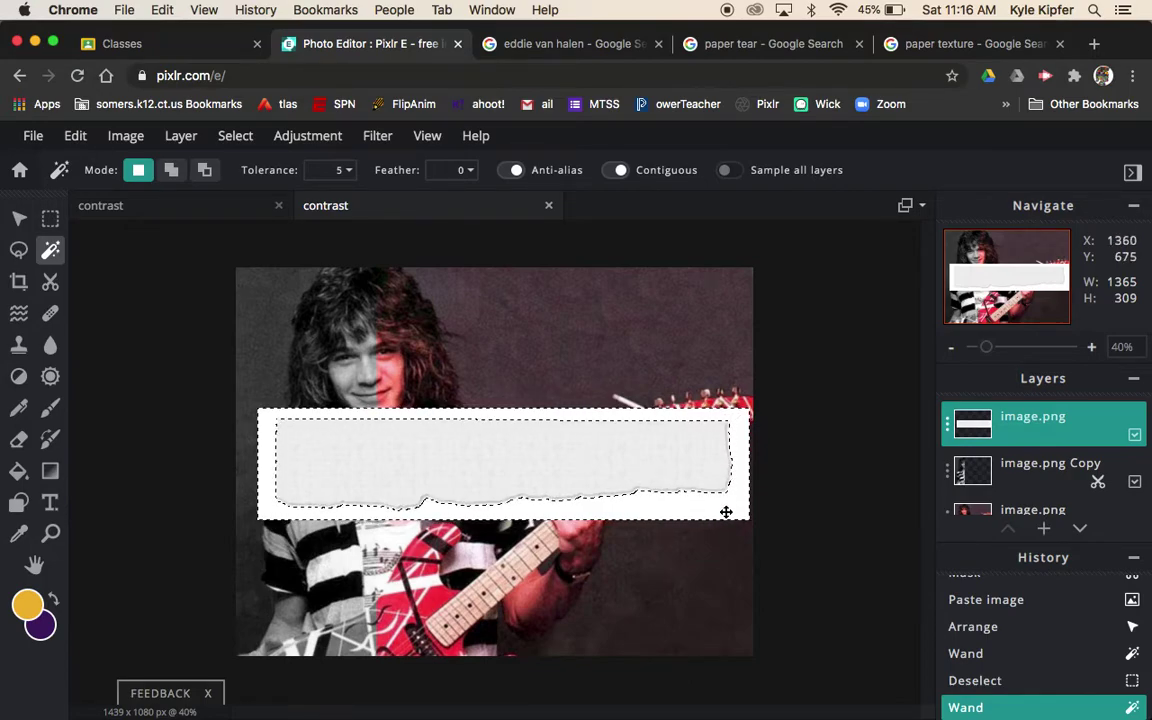
key(Delete)
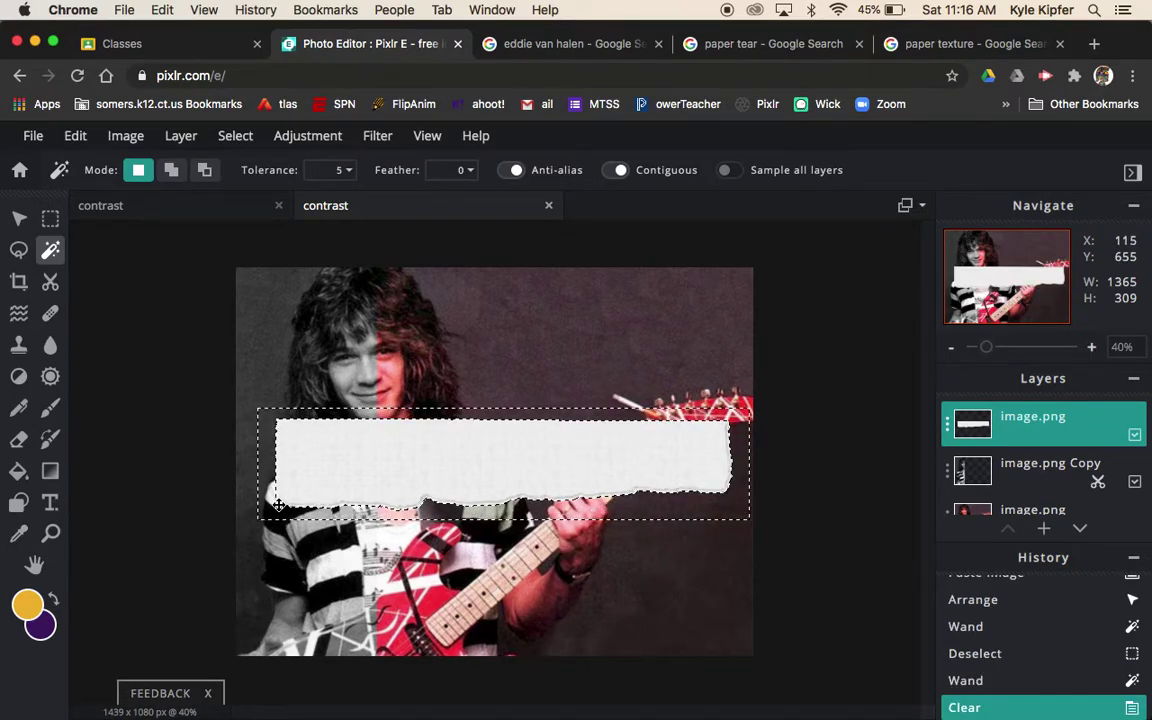
key(super+d)
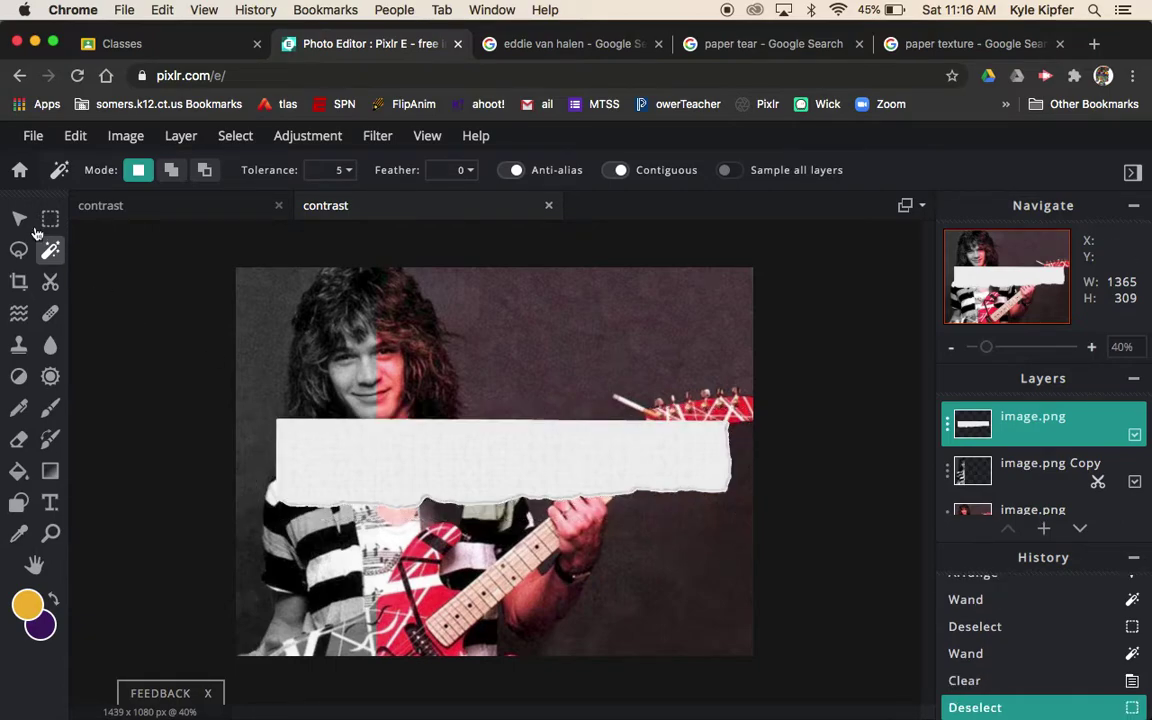
key(v)
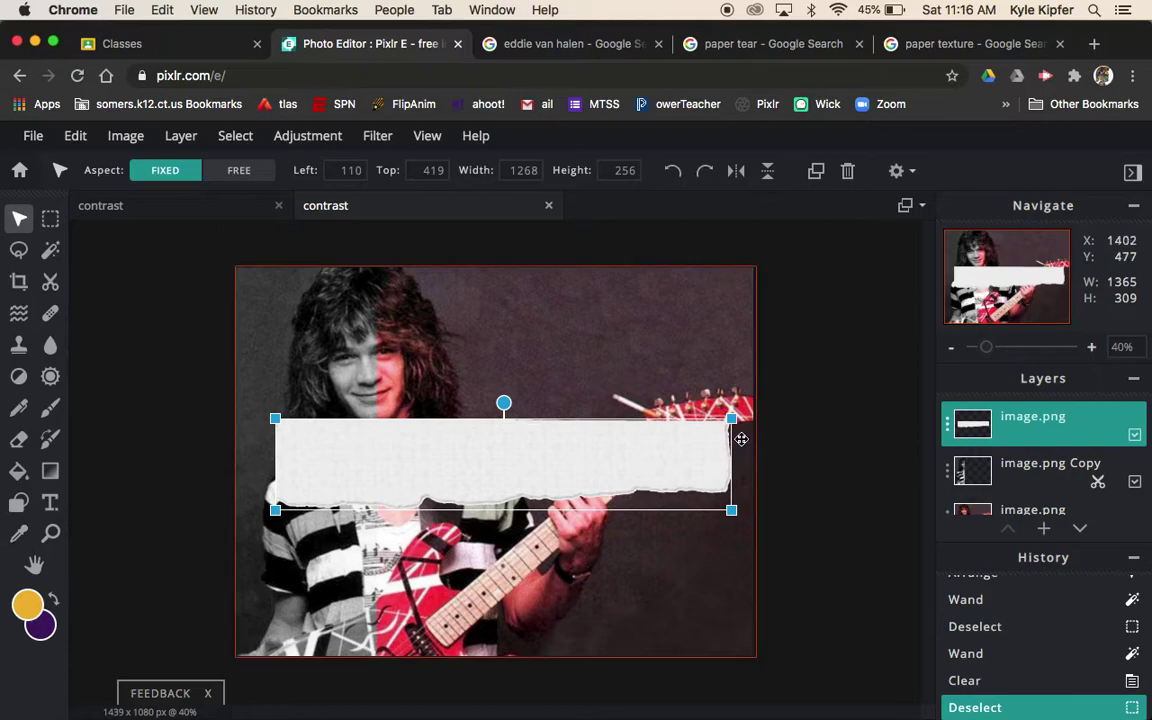
Rotate the torn-paper strip a quarter turn counter-clockwise so it stands vertical.
click(72, 140)
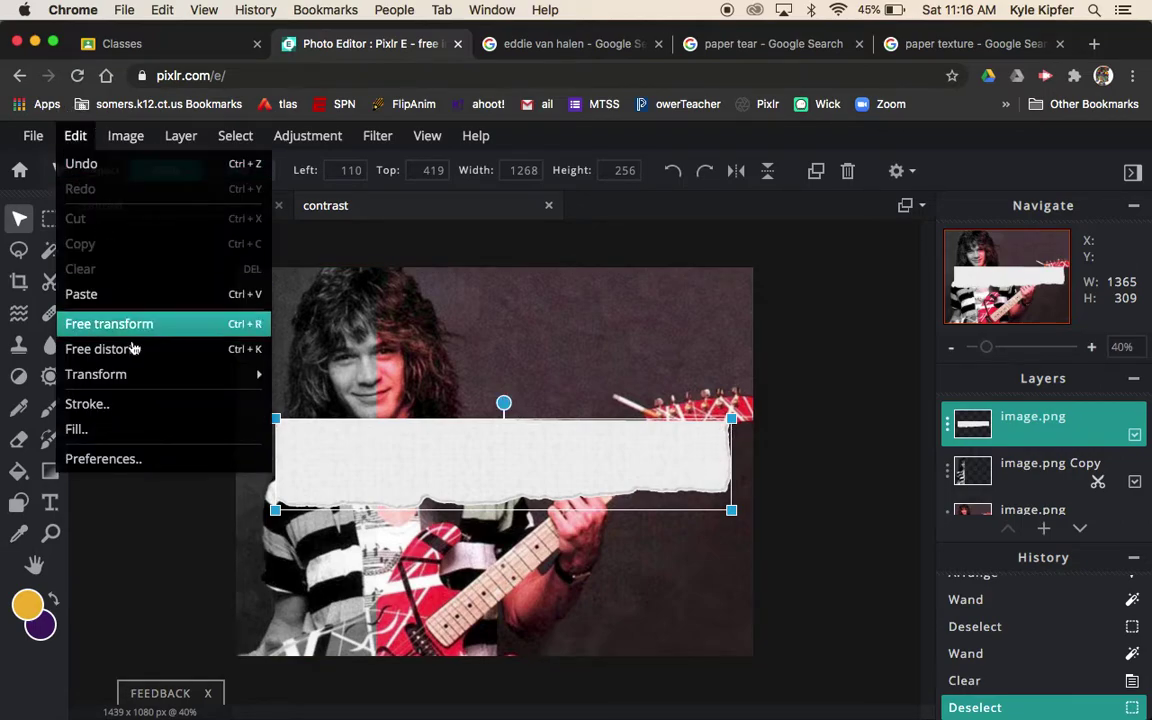
mouse_move(154, 384)
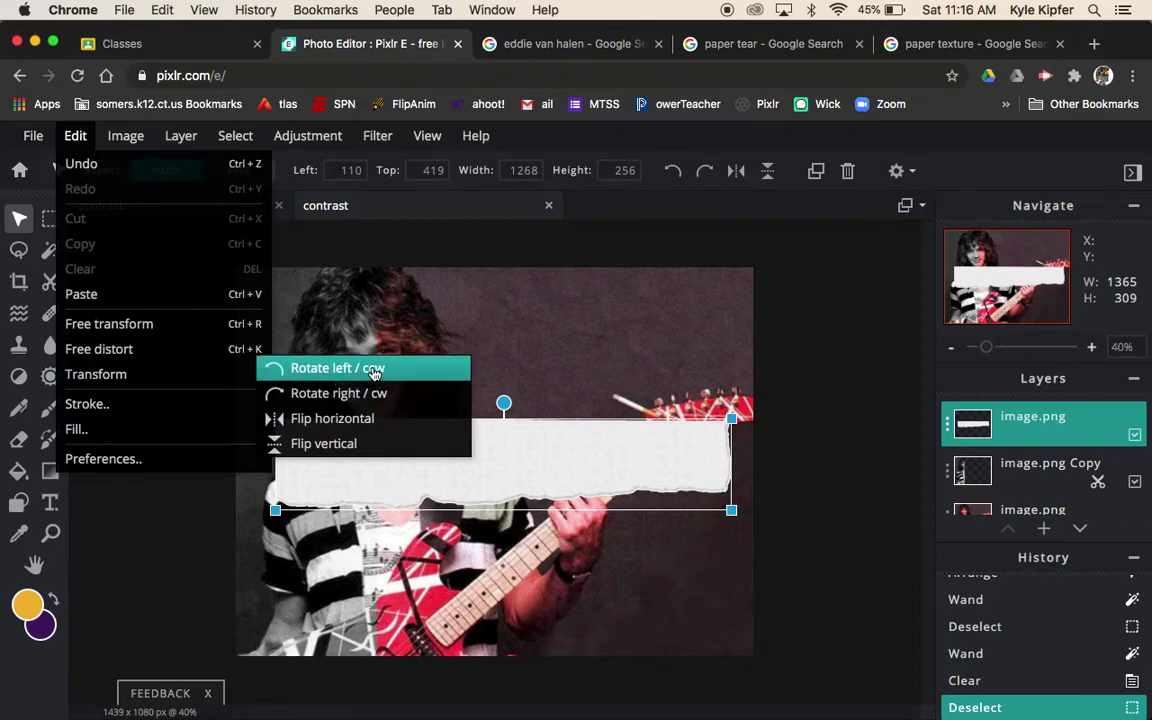
click(374, 372)
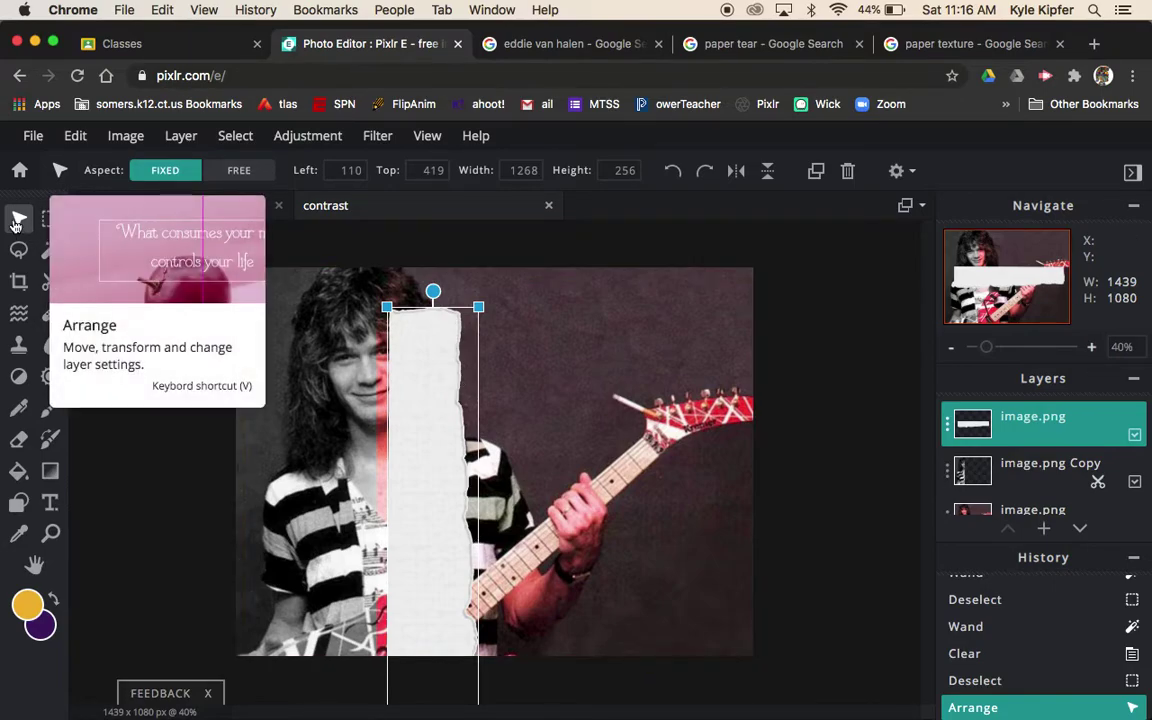
Move the vertical strip onto the seam between the grayscale and colour halves.
click(16, 221)
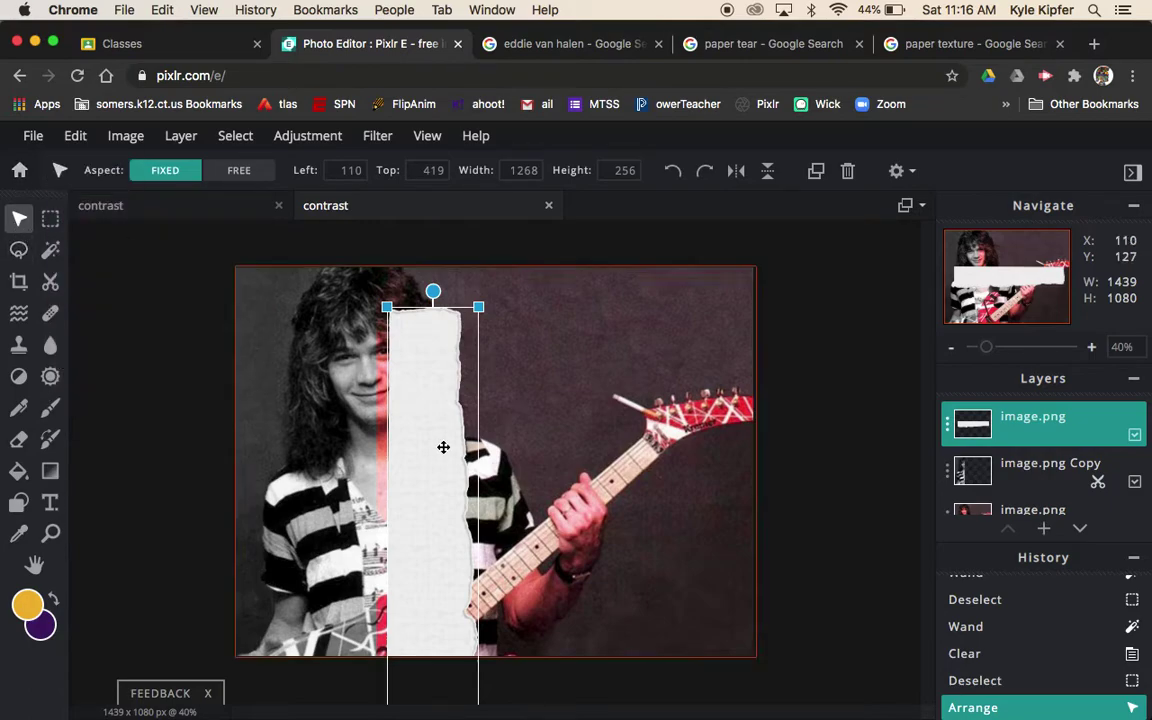
drag(426, 416, 322, 346)
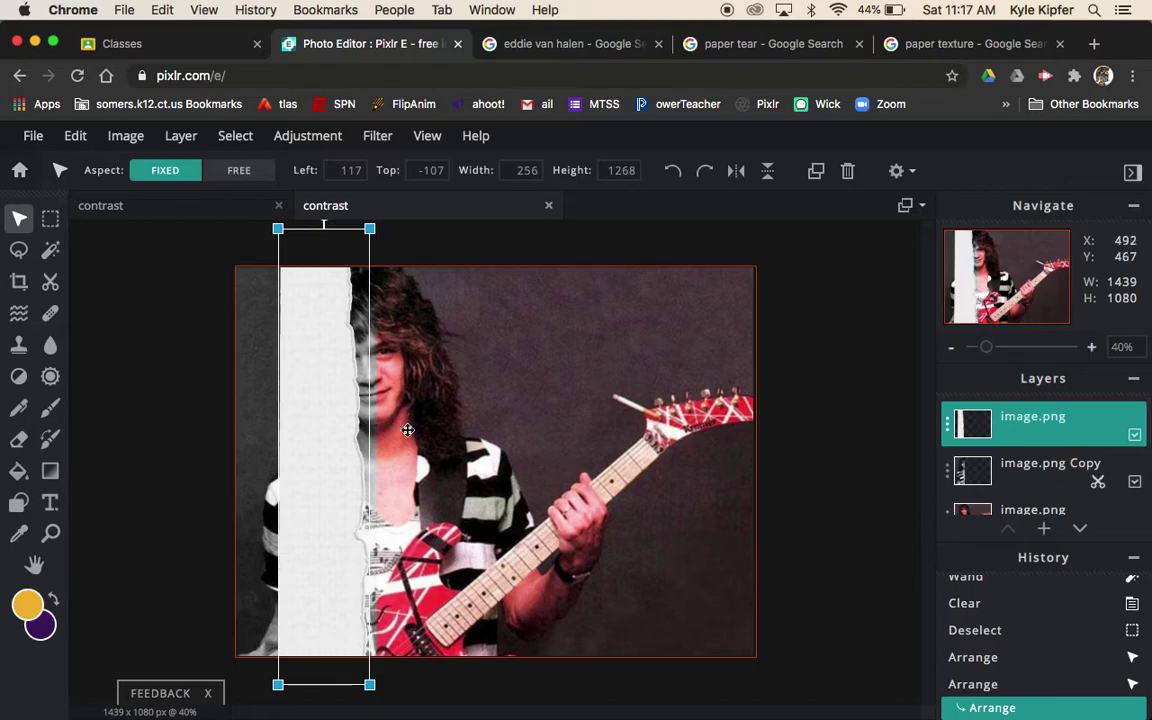
drag(315, 448, 347, 443)
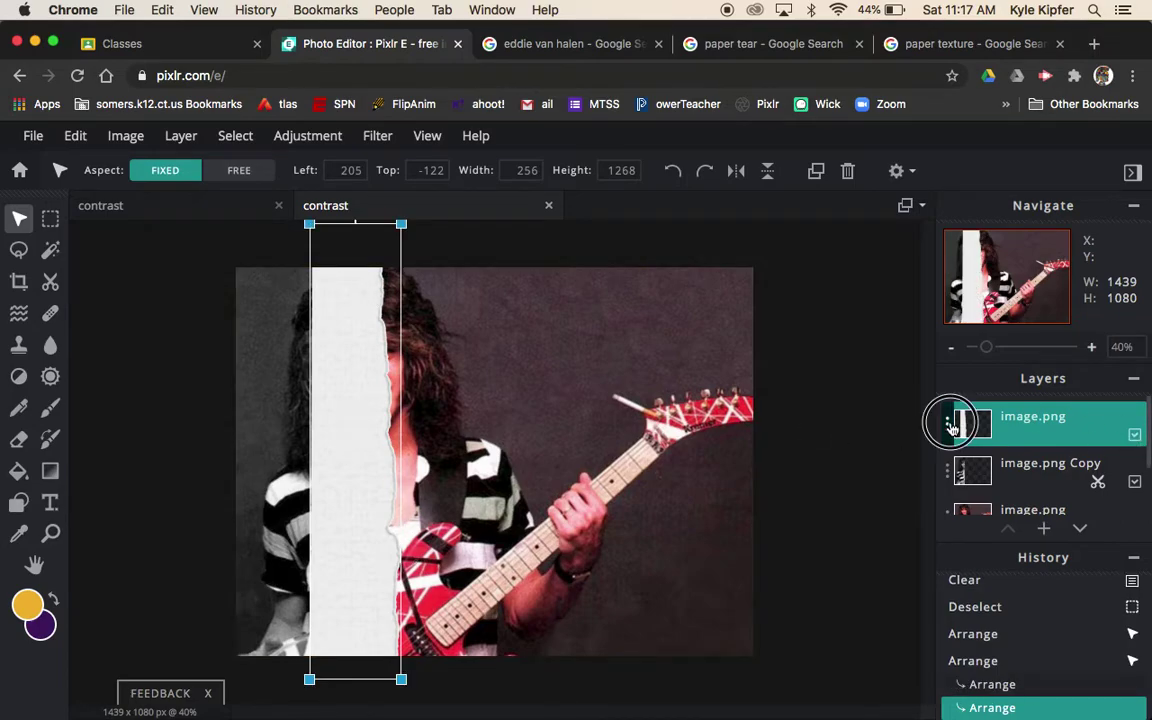
Test a lower opacity on the paper layer, then restore it to full.
click(953, 427)
drag(925, 529, 820, 533)
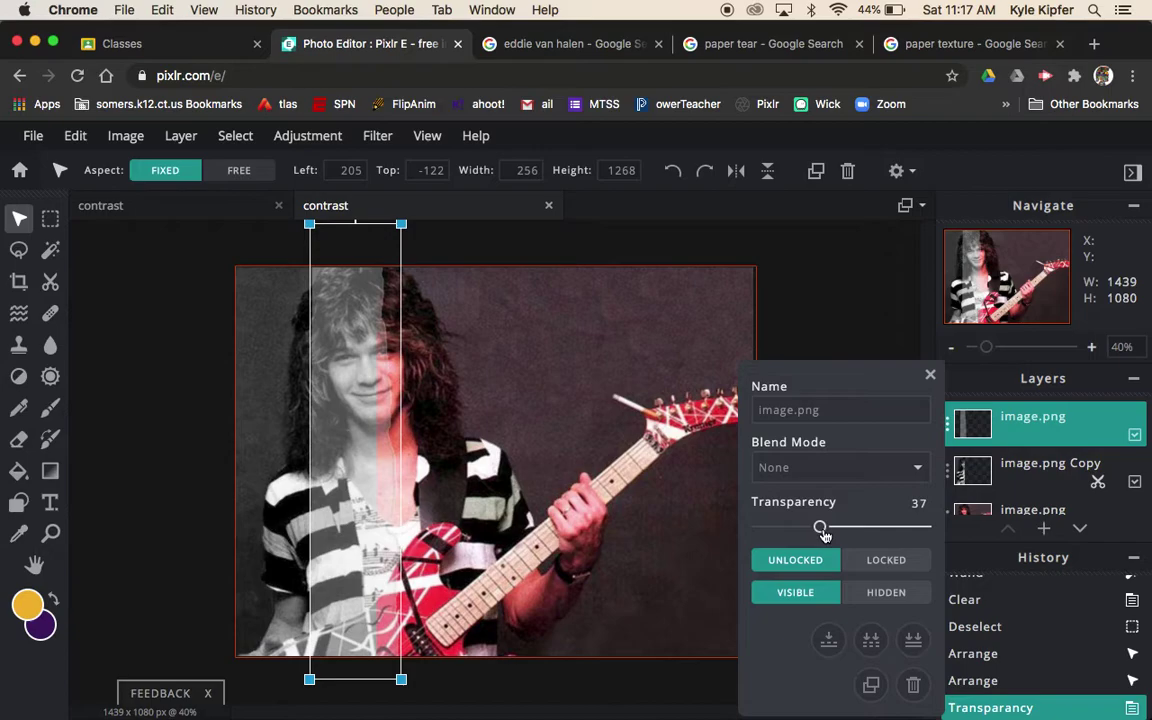
drag(821, 532, 924, 527)
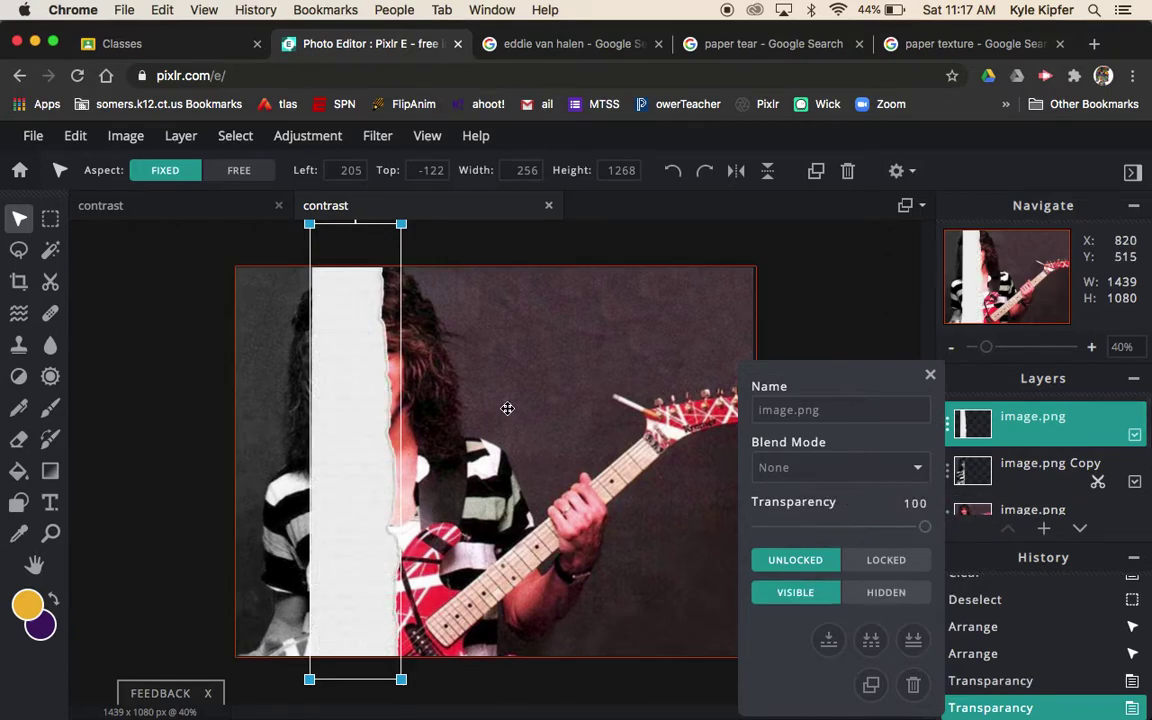
click(931, 376)
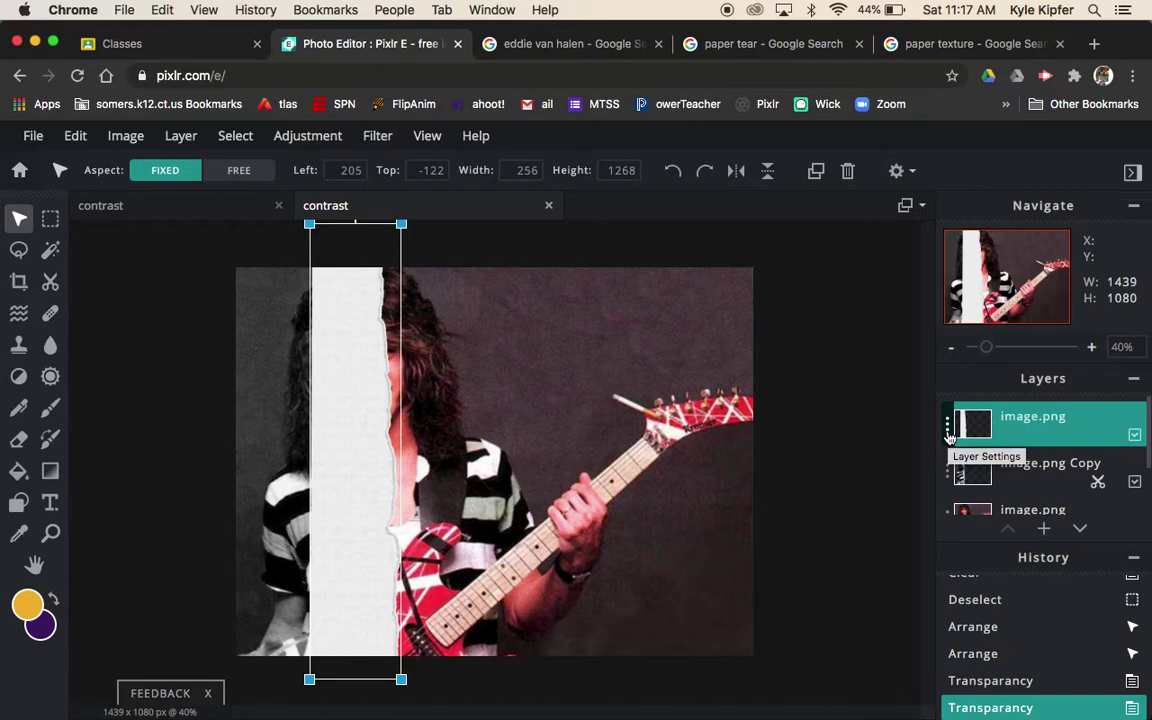
After trying Multiply and Overlay, set the paper layer to Screen and show the first contrast tab.
click(949, 432)
click(912, 475)
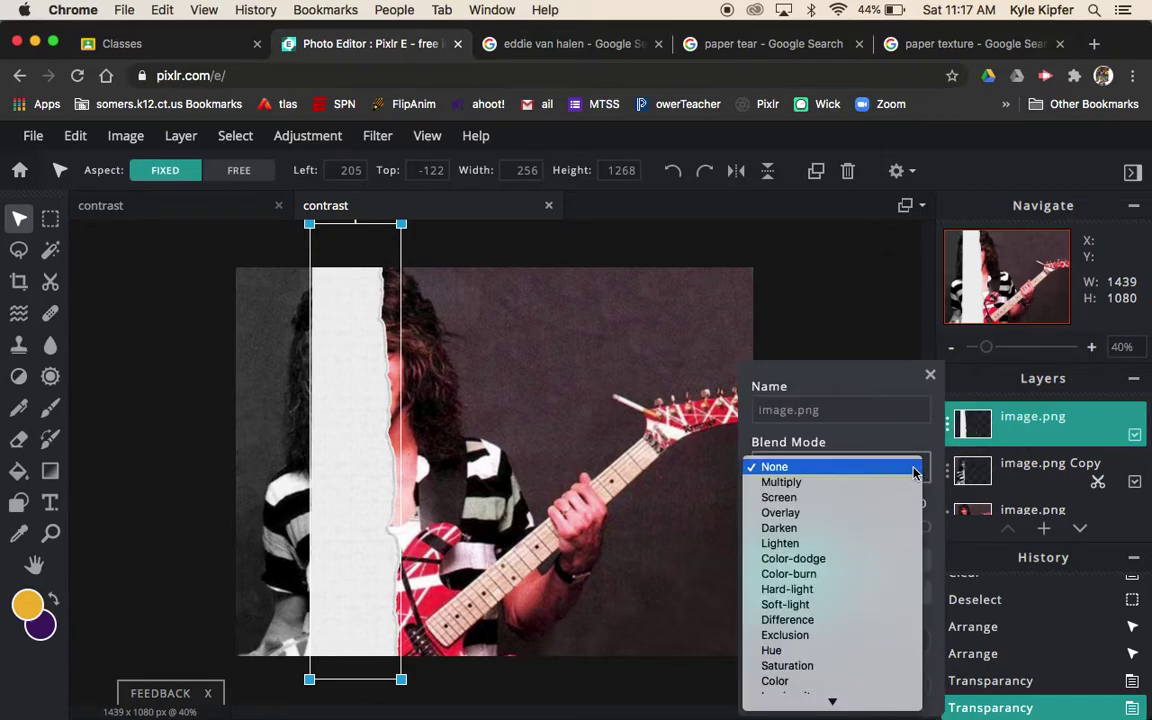
click(876, 482)
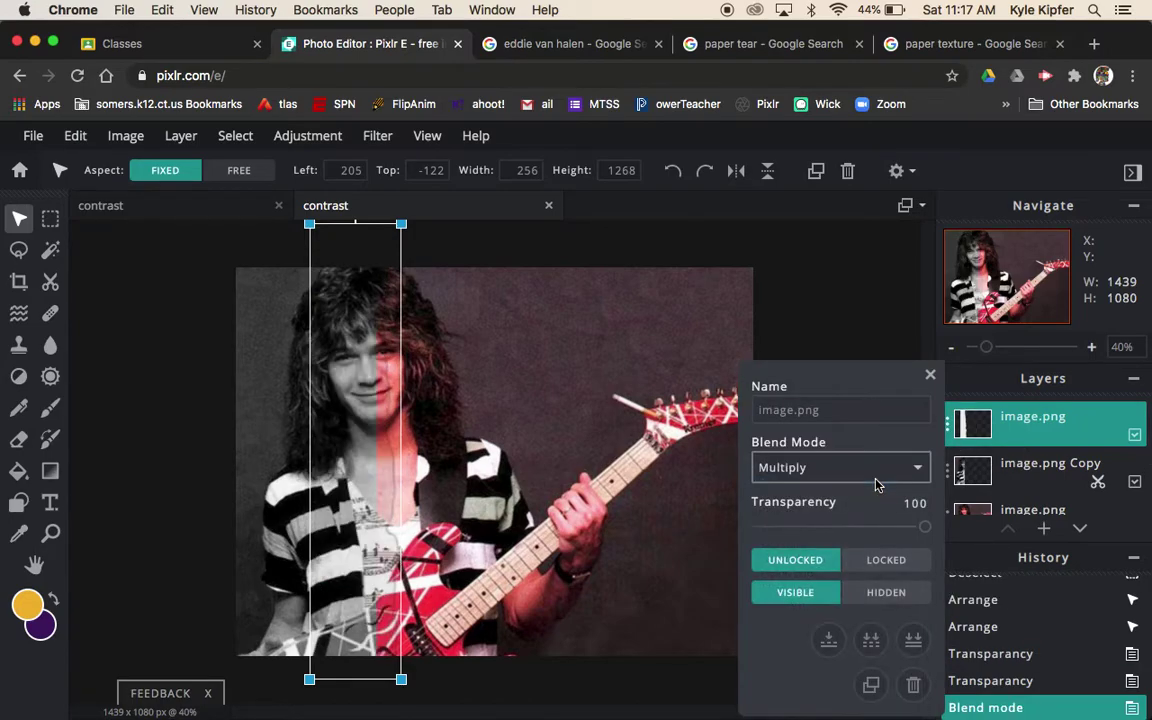
click(922, 472)
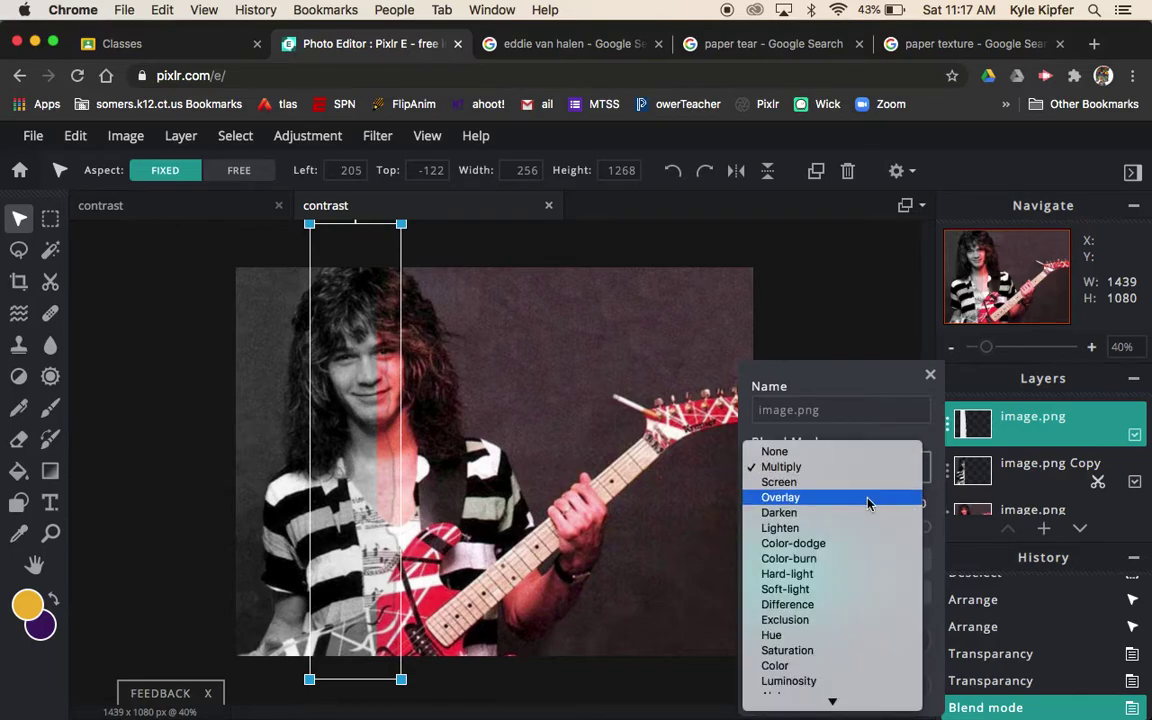
click(868, 503)
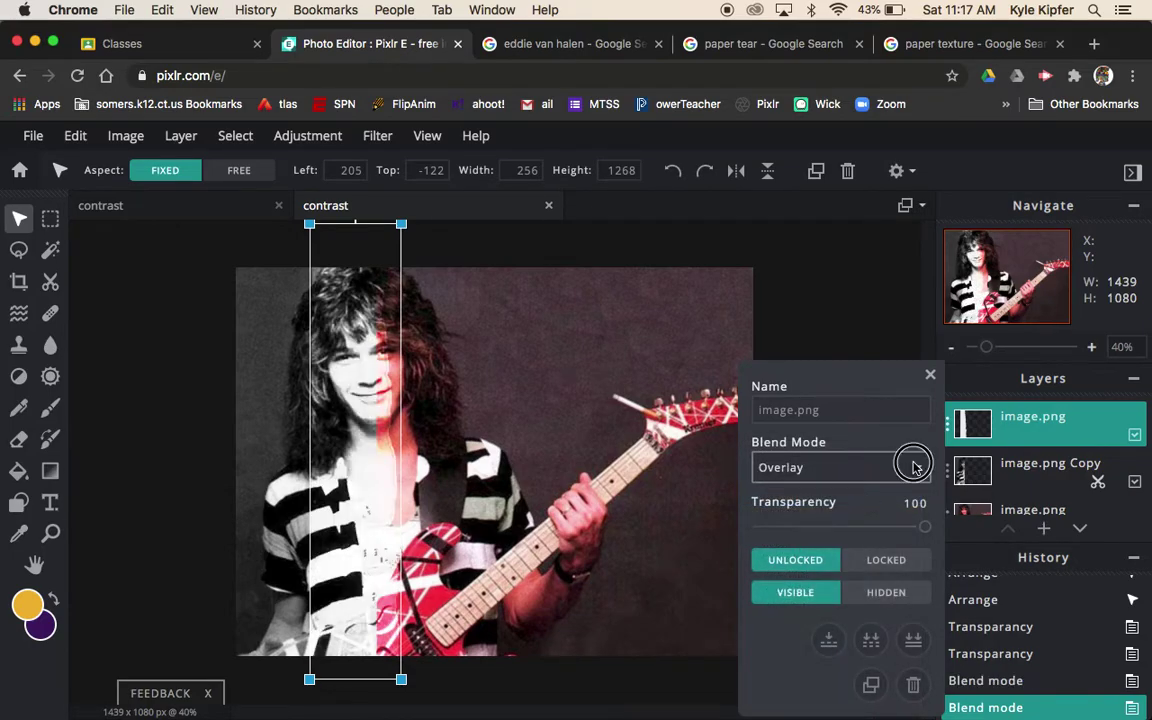
click(888, 475)
click(882, 434)
click(894, 465)
click(884, 479)
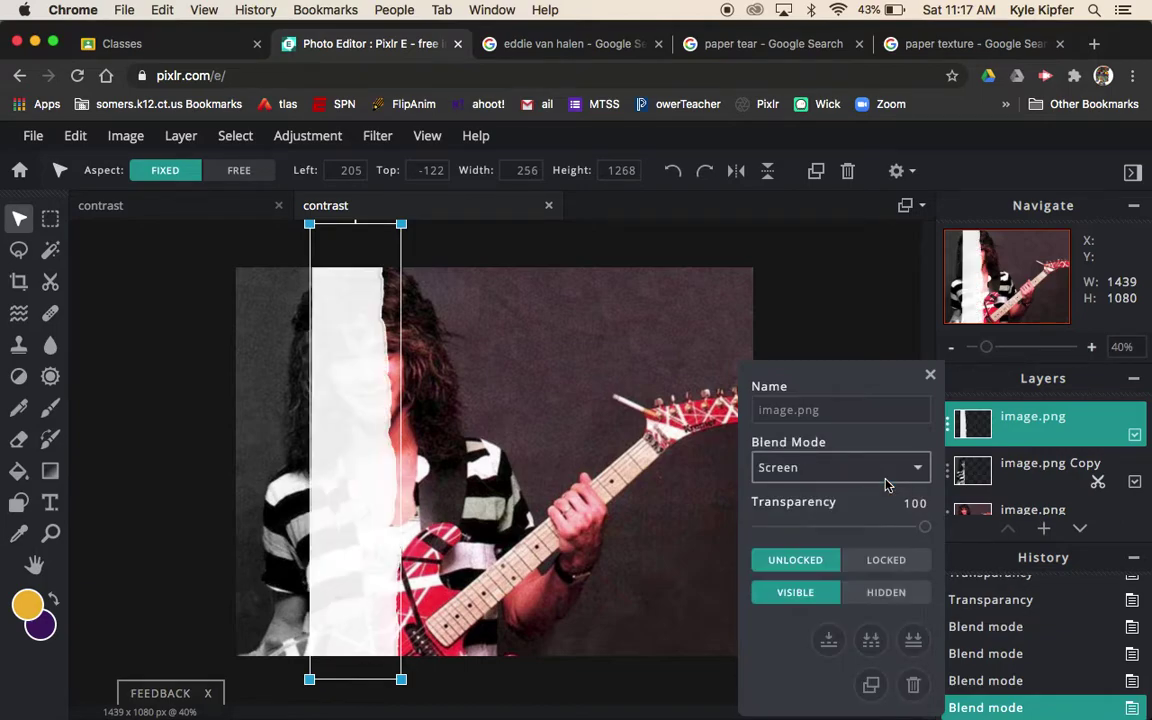
click(930, 375)
click(183, 213)
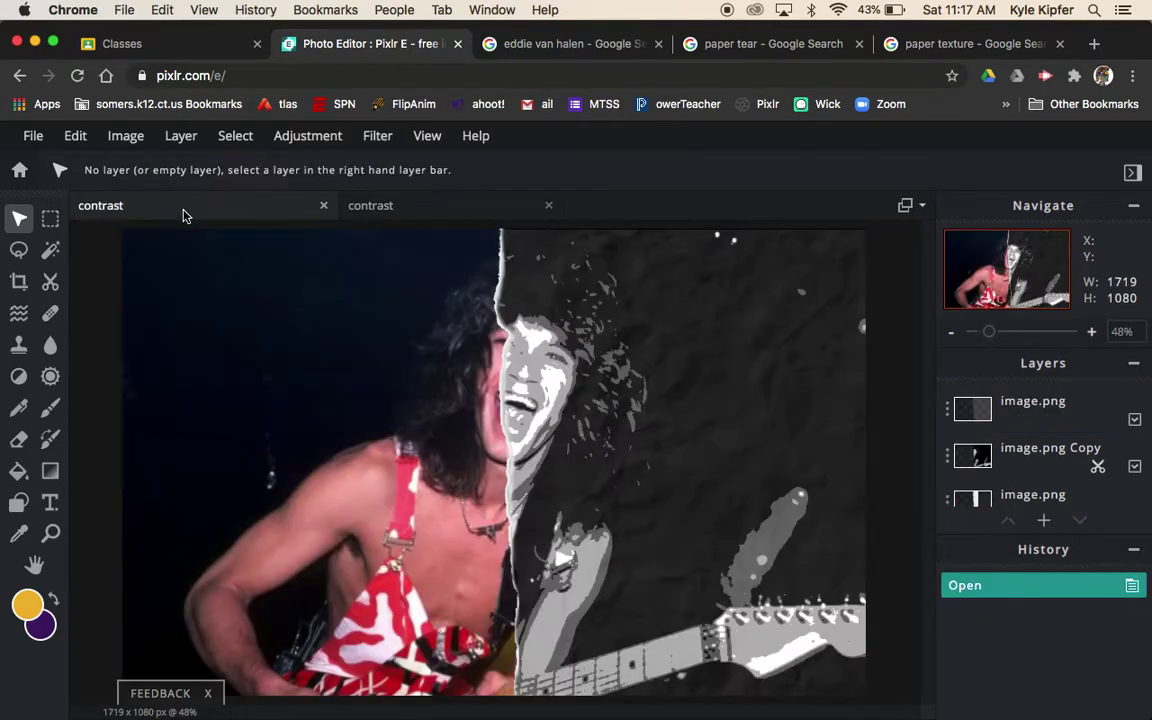
Inspect the middle and bottom image.png layers and their blending in the first contrast document.
scroll(1025, 459, down, 1)
click(1028, 432)
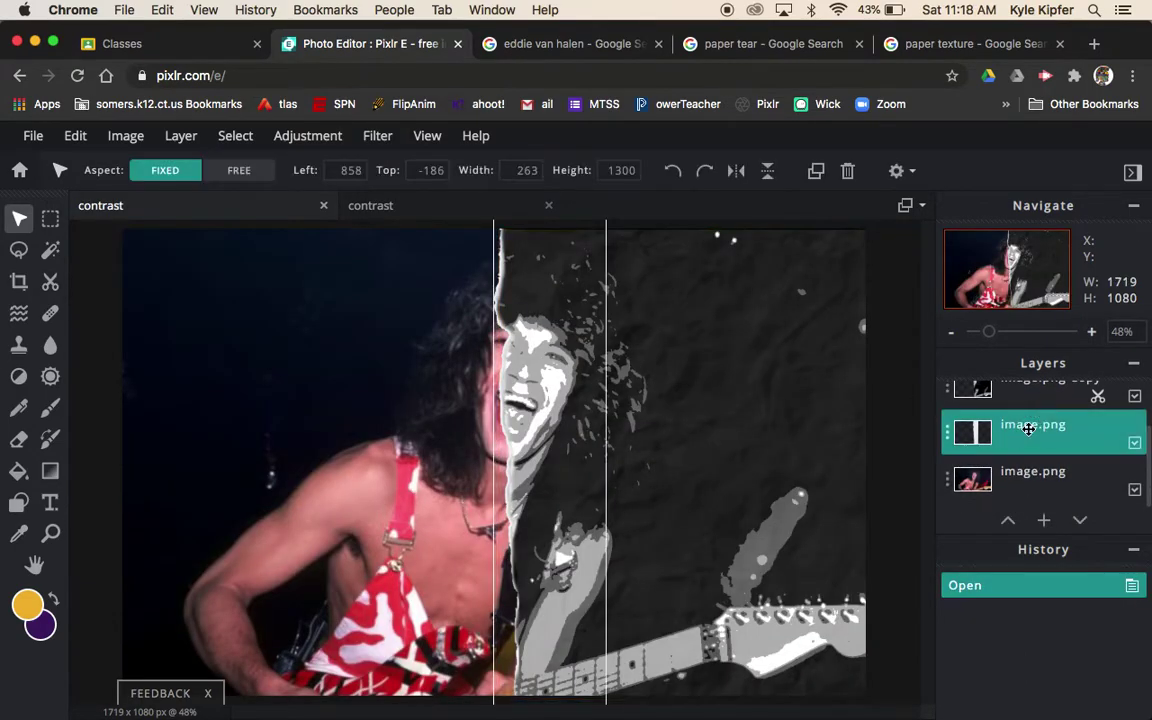
click(949, 437)
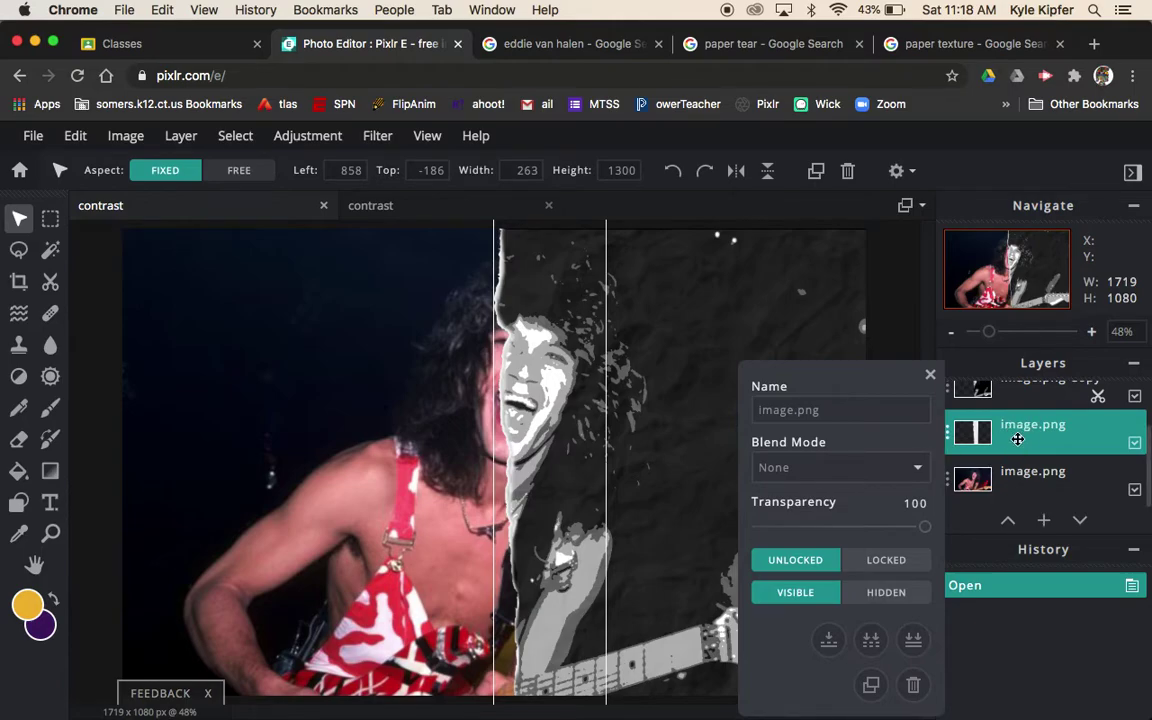
click(1028, 489)
scroll(1000, 450, up, 2)
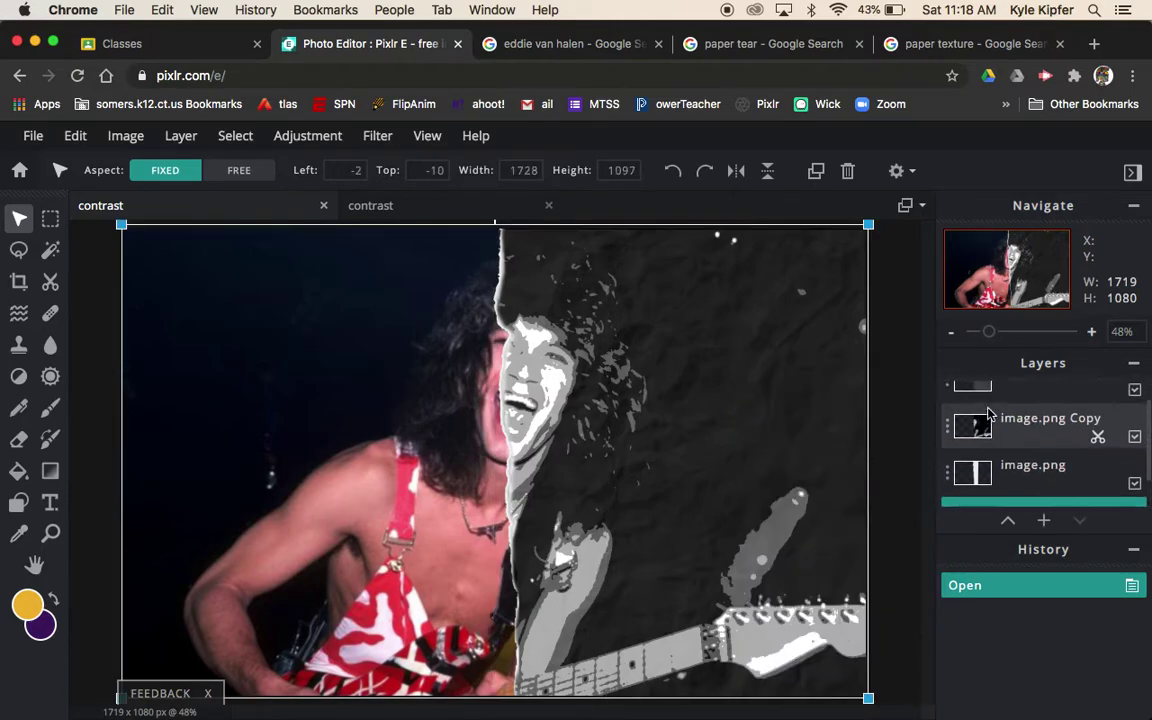
In the second contrast document, move the paper layer below image.png Copy.
click(424, 207)
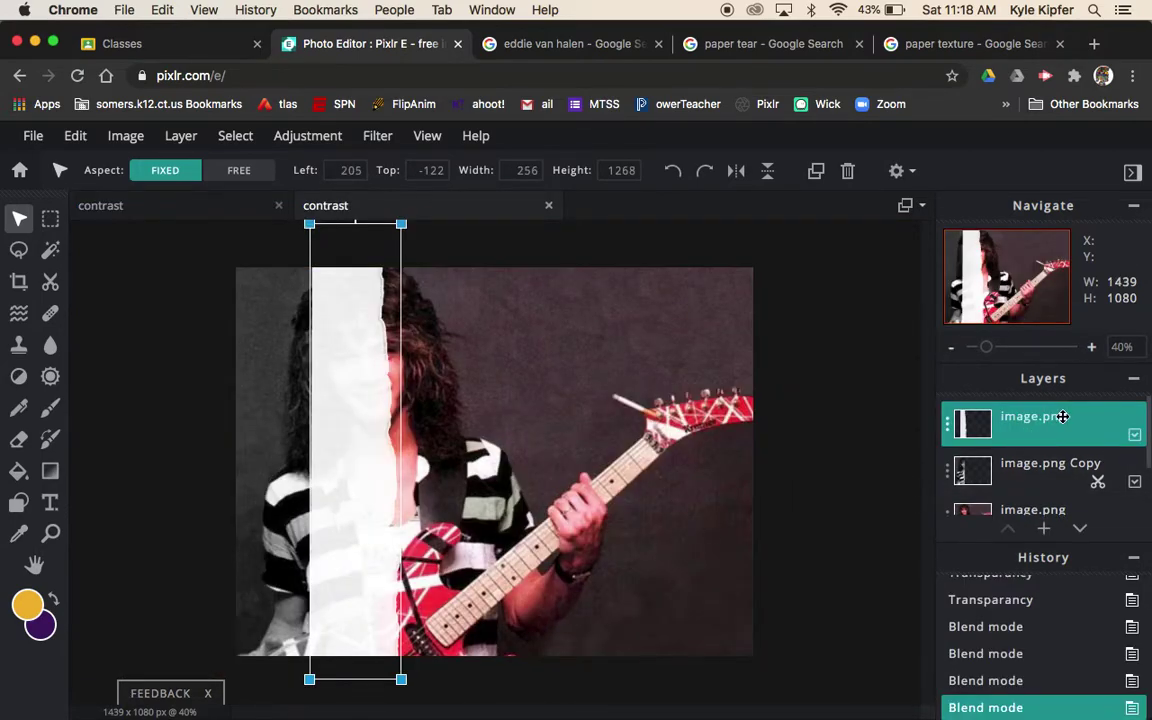
drag(1033, 423, 1034, 482)
scroll(1020, 450, down, 2)
scroll(1016, 483, up, 2)
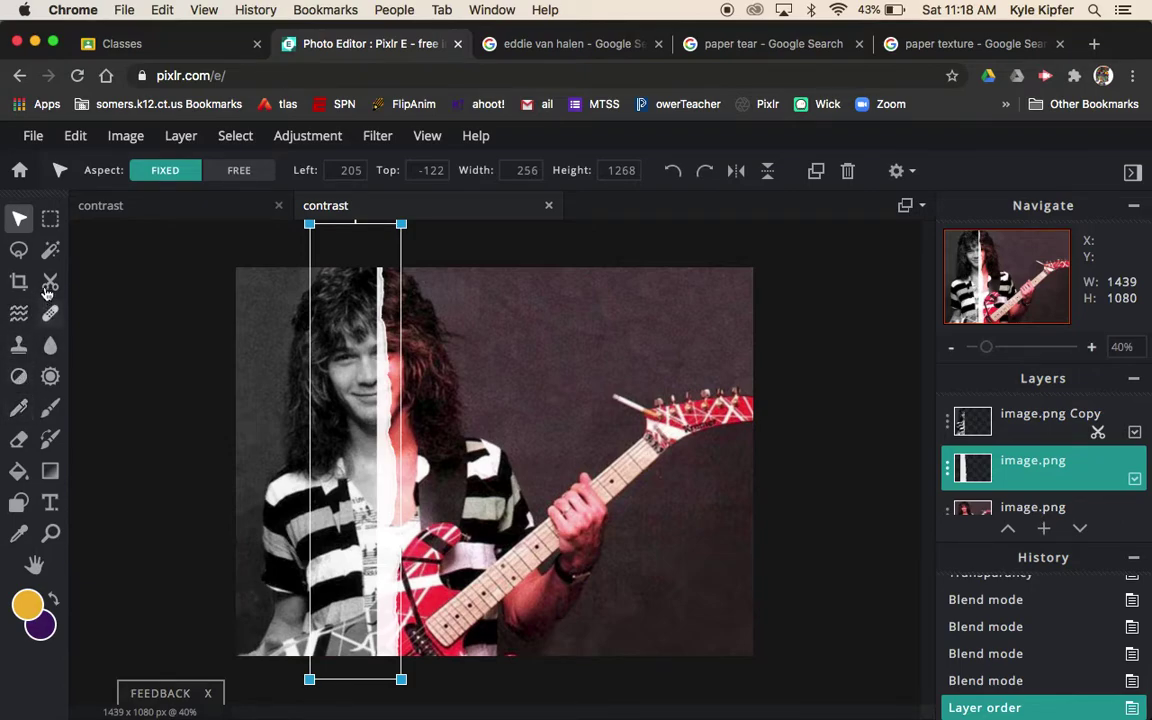
Start hand-painting a subtractive mask with a soft 40 px brush.
click(50, 282)
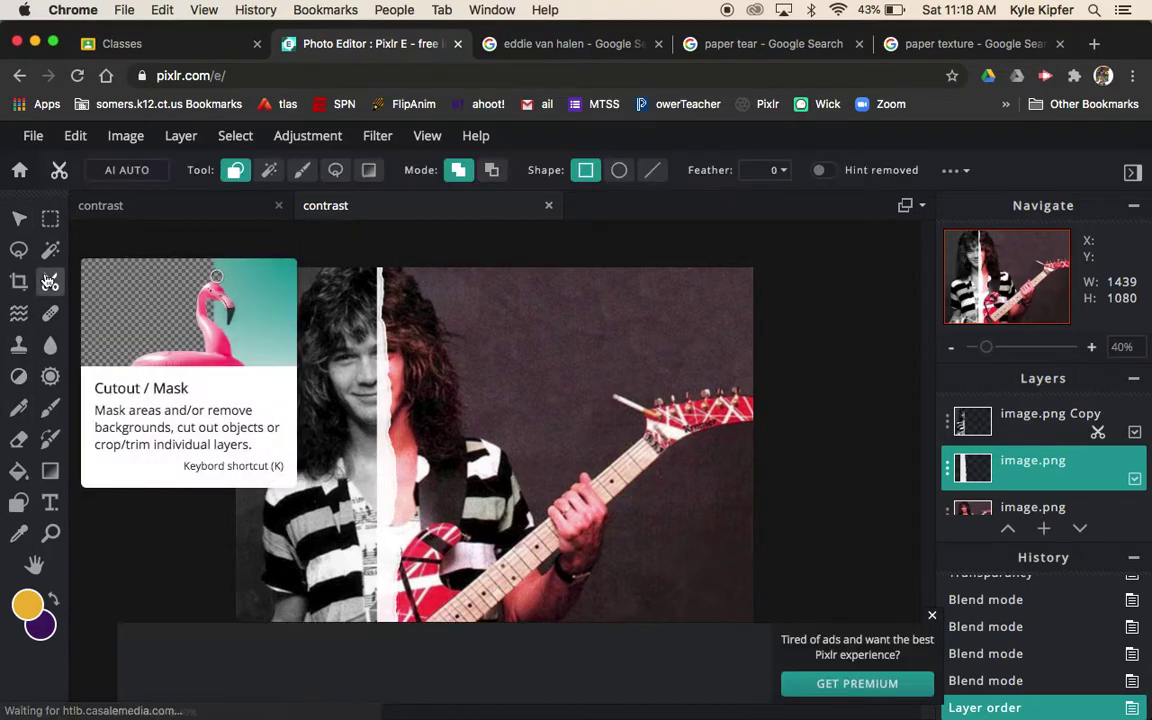
click(303, 175)
click(492, 178)
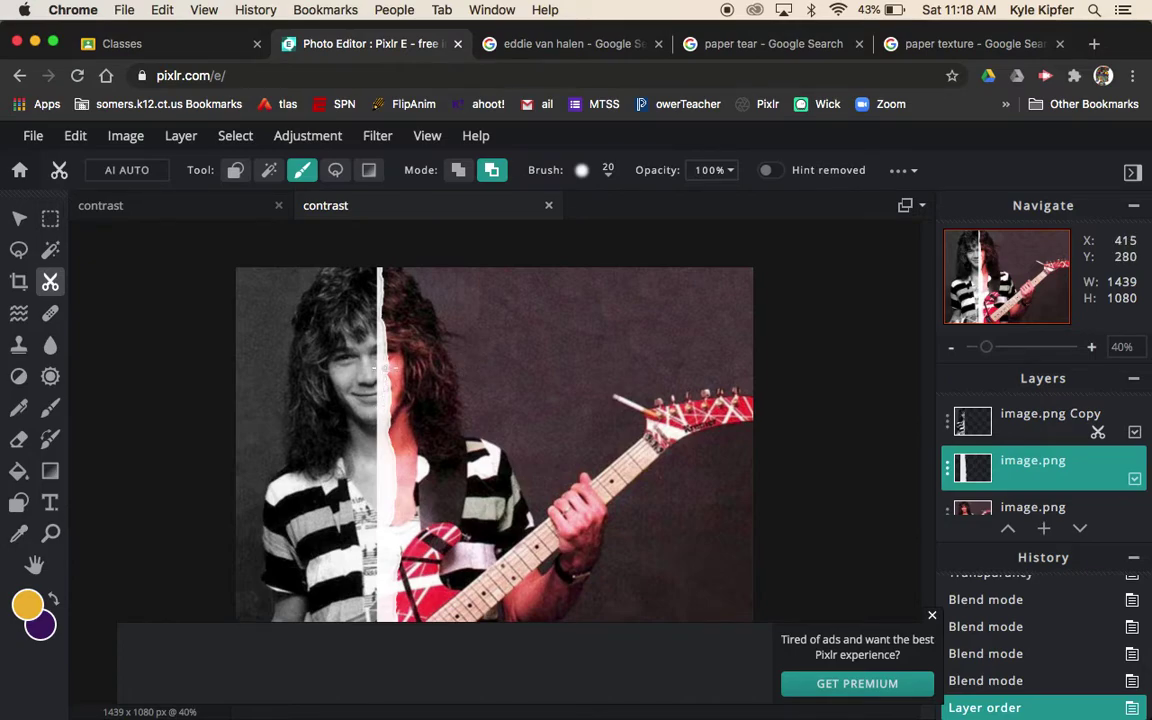
click(582, 170)
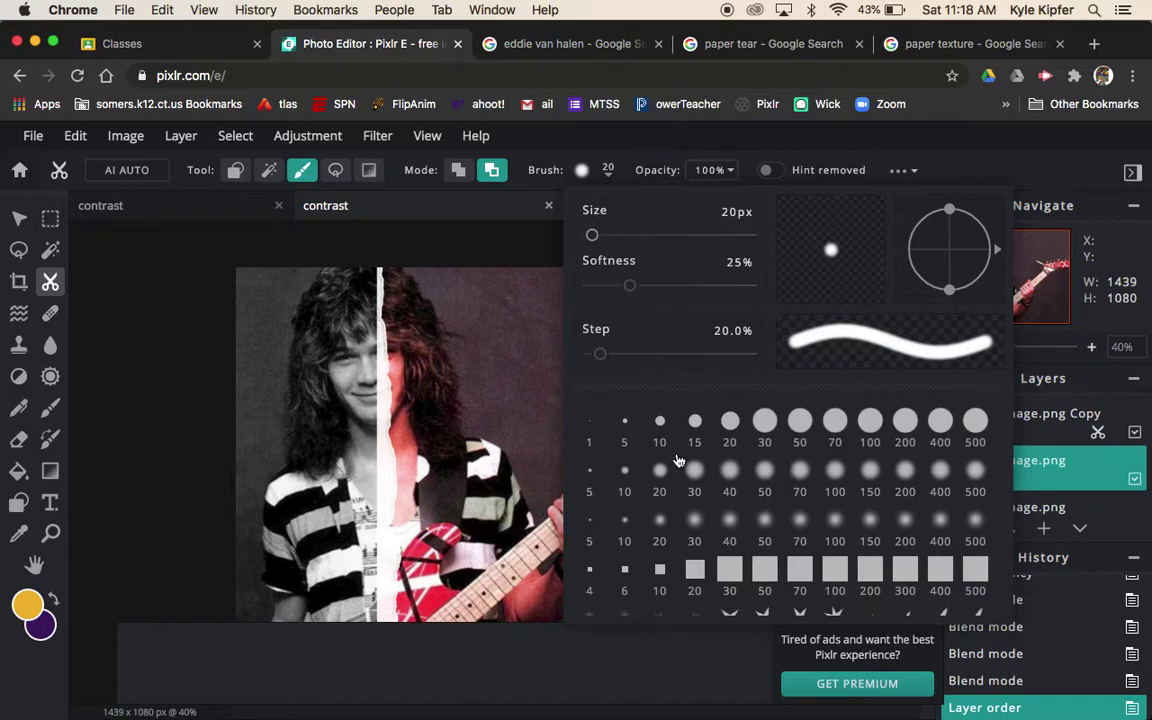
click(730, 527)
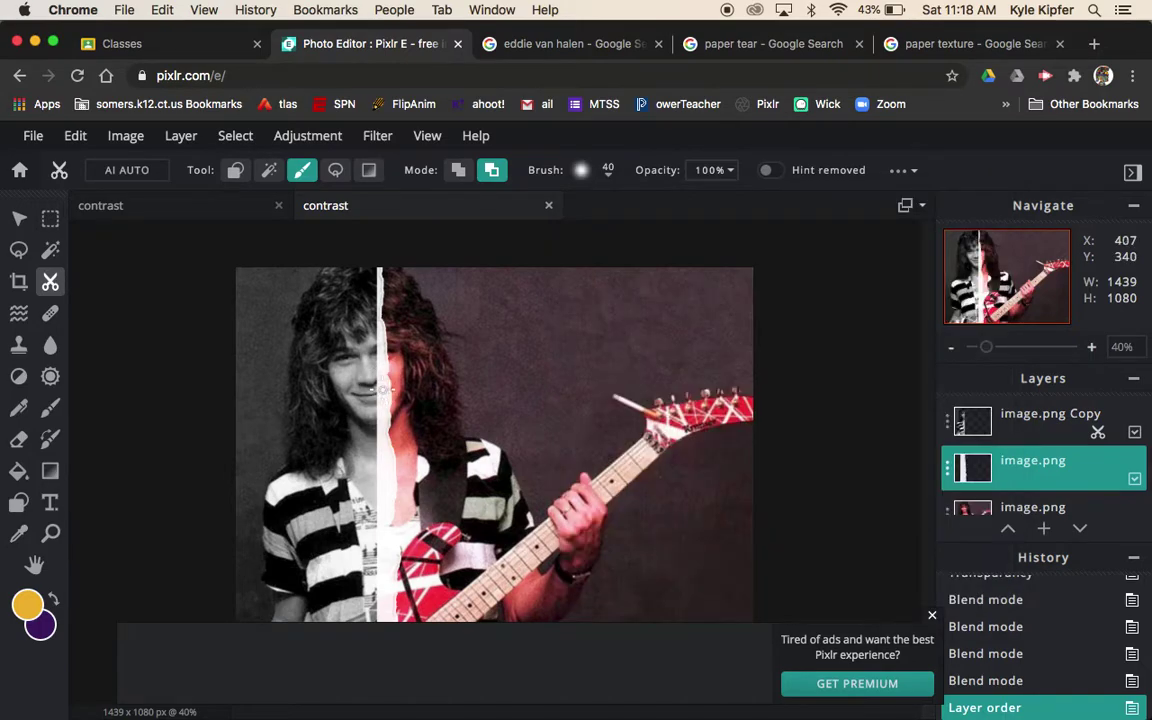
Enlarge the brush to a soft 70 px, dismiss the premium ad, and select image.png Copy.
click(608, 174)
click(798, 485)
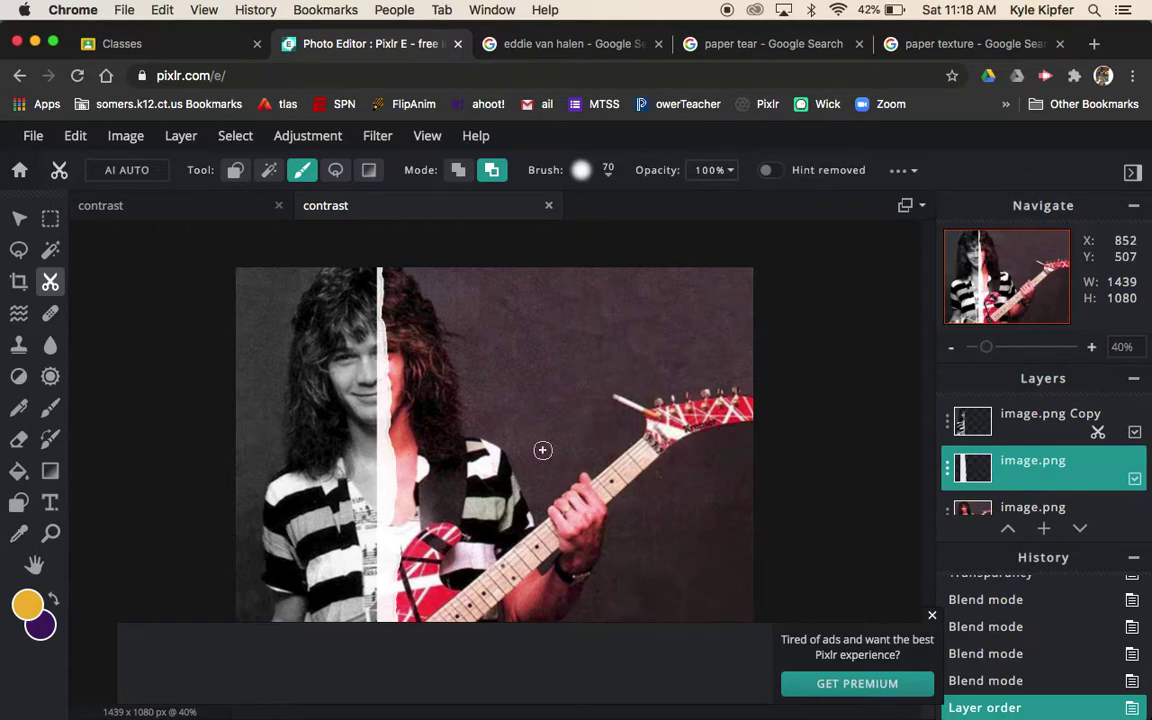
click(931, 615)
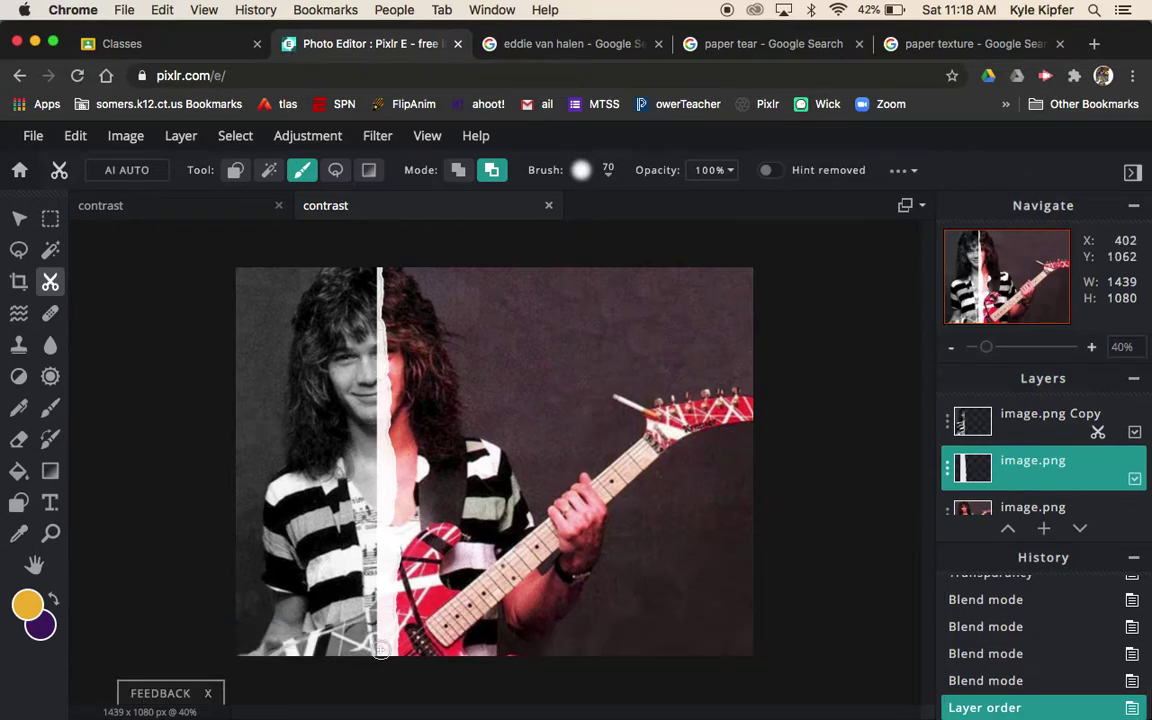
click(1013, 421)
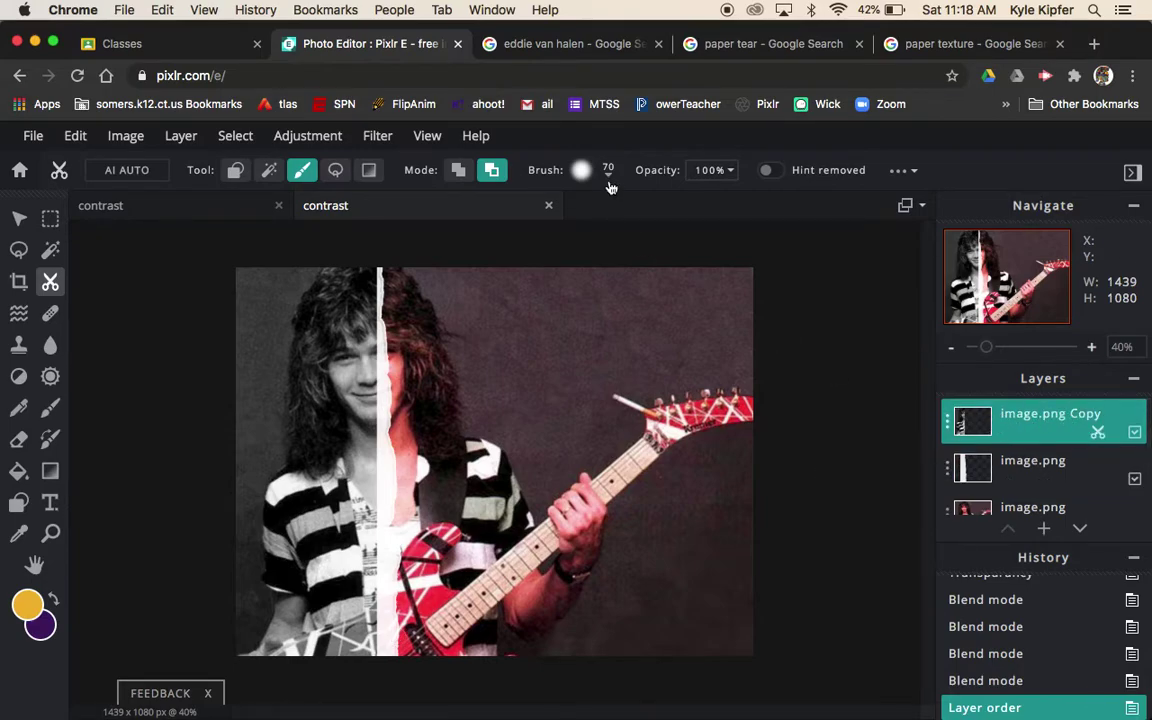
Switch the brush to Add to Mask and paint up the tear from the image's bottom.
click(457, 176)
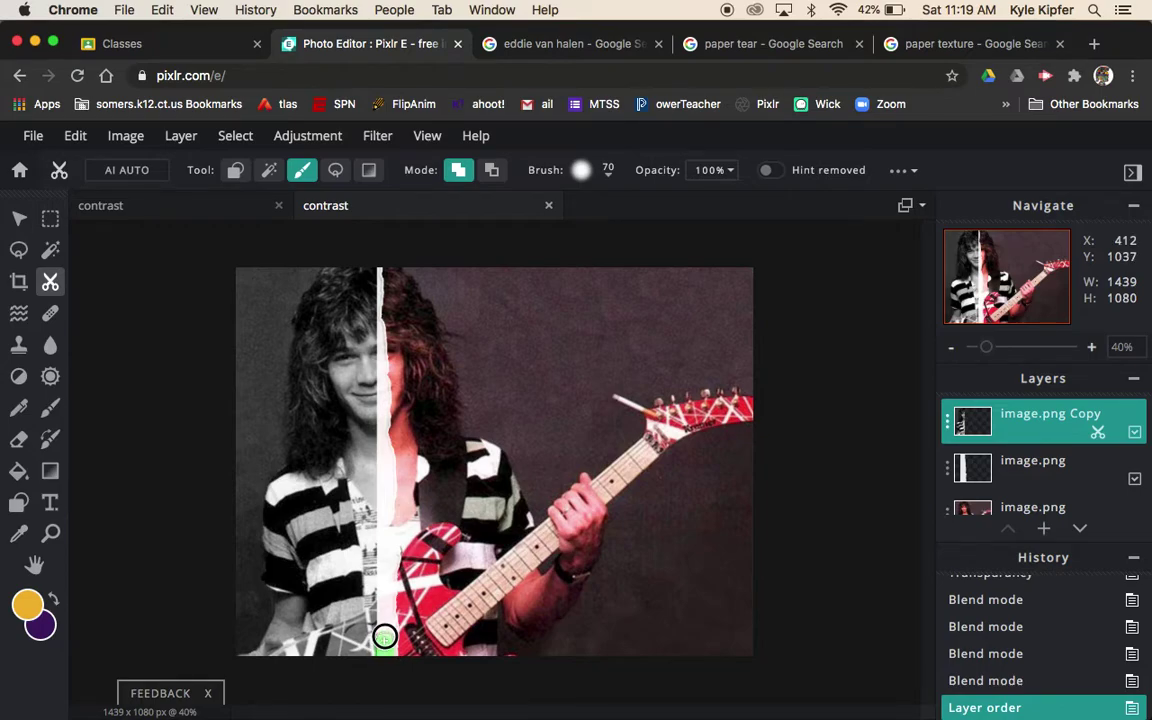
mouse_move(384, 640)
mouse_down()
mouse_move(369, 270)
mouse_move(370, 303)
mouse_up()
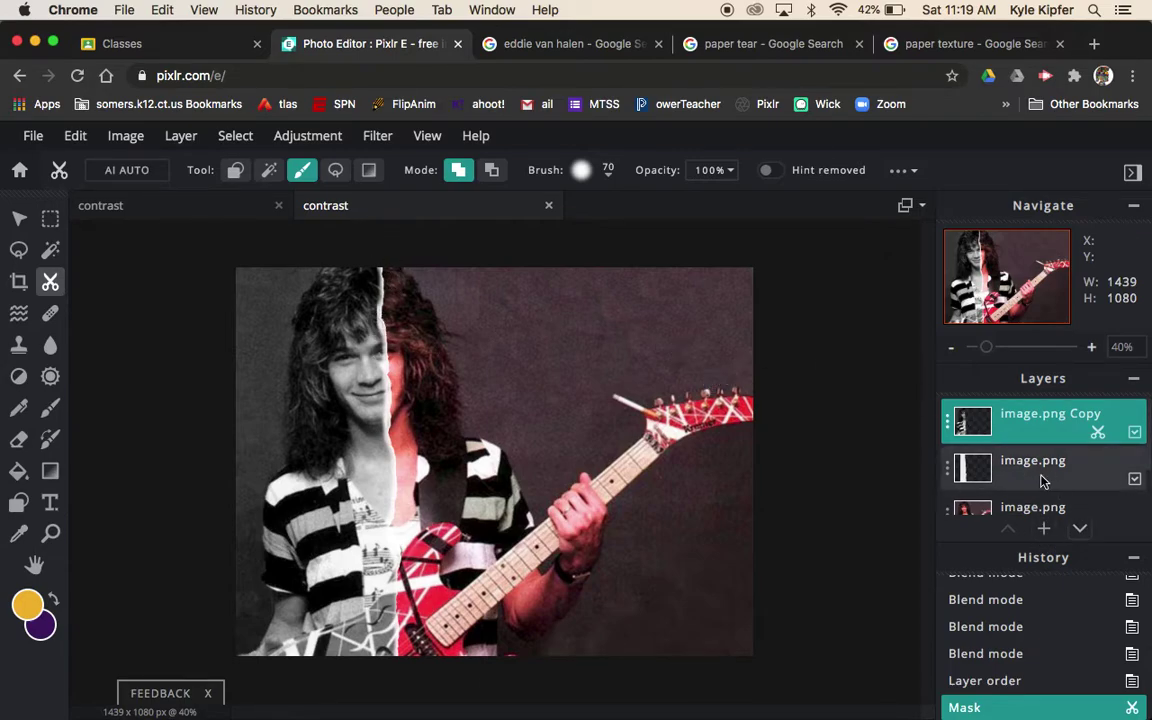
scroll(1040, 480, down, 3)
scroll(1040, 480, up, 3)
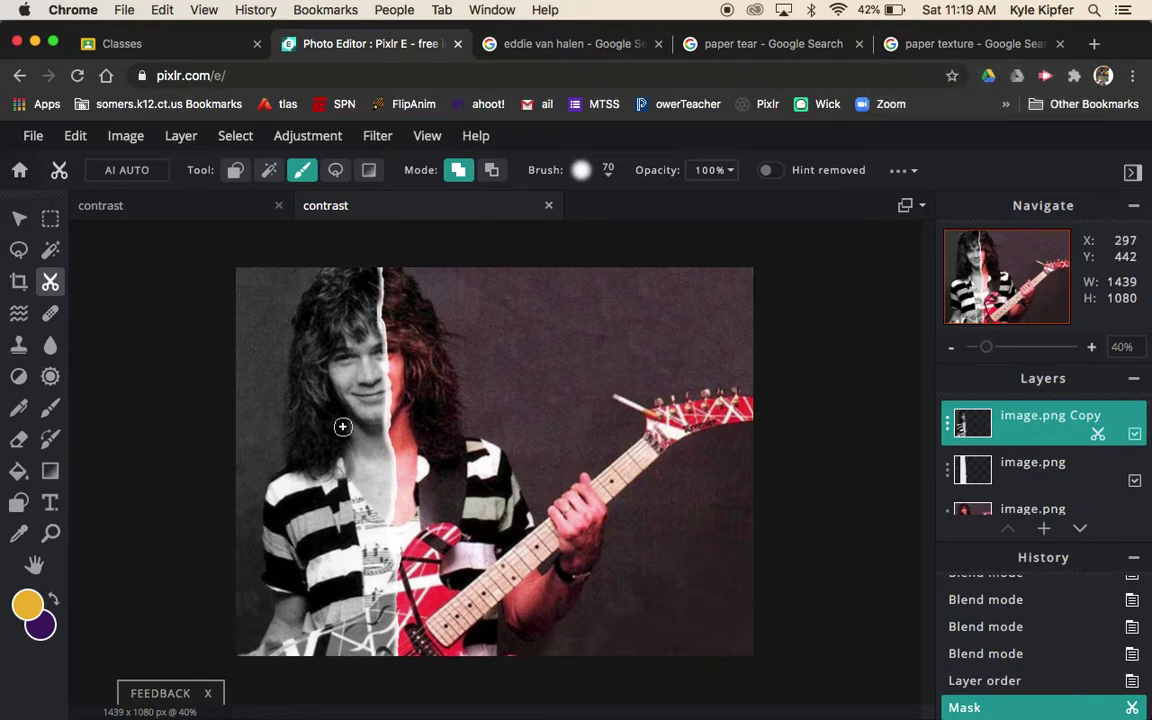
Copy the crumpled white paper texture from Google Images and return to Pixlr.
click(964, 44)
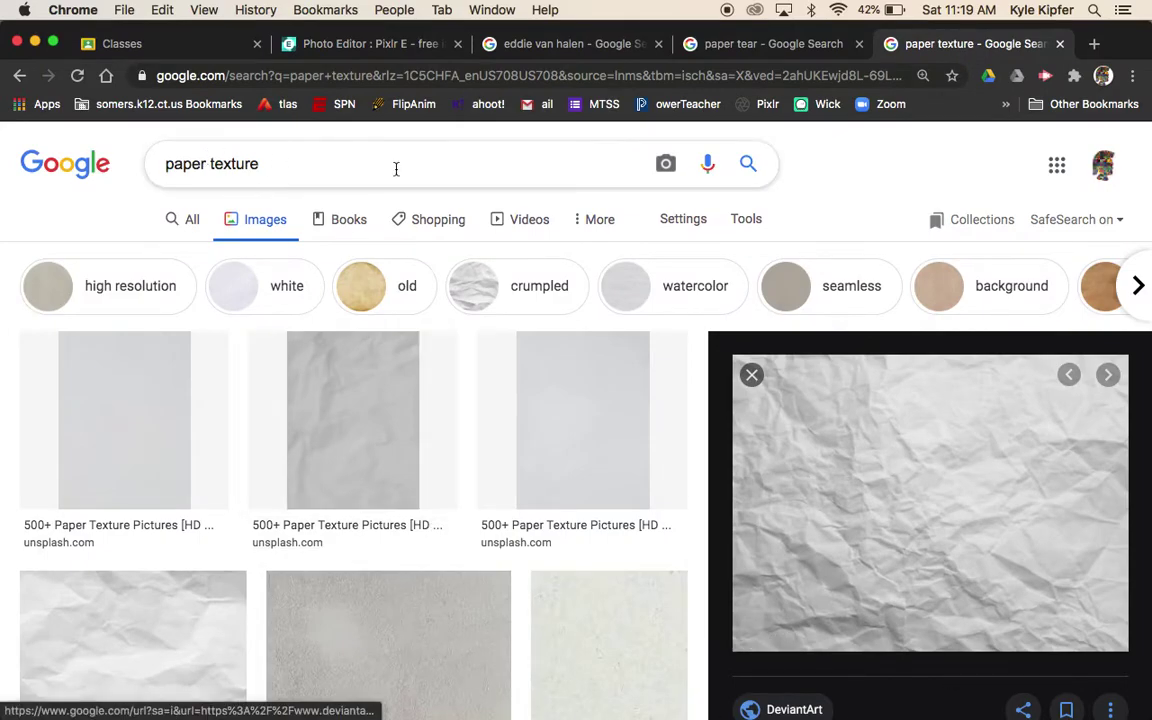
right_click(914, 485)
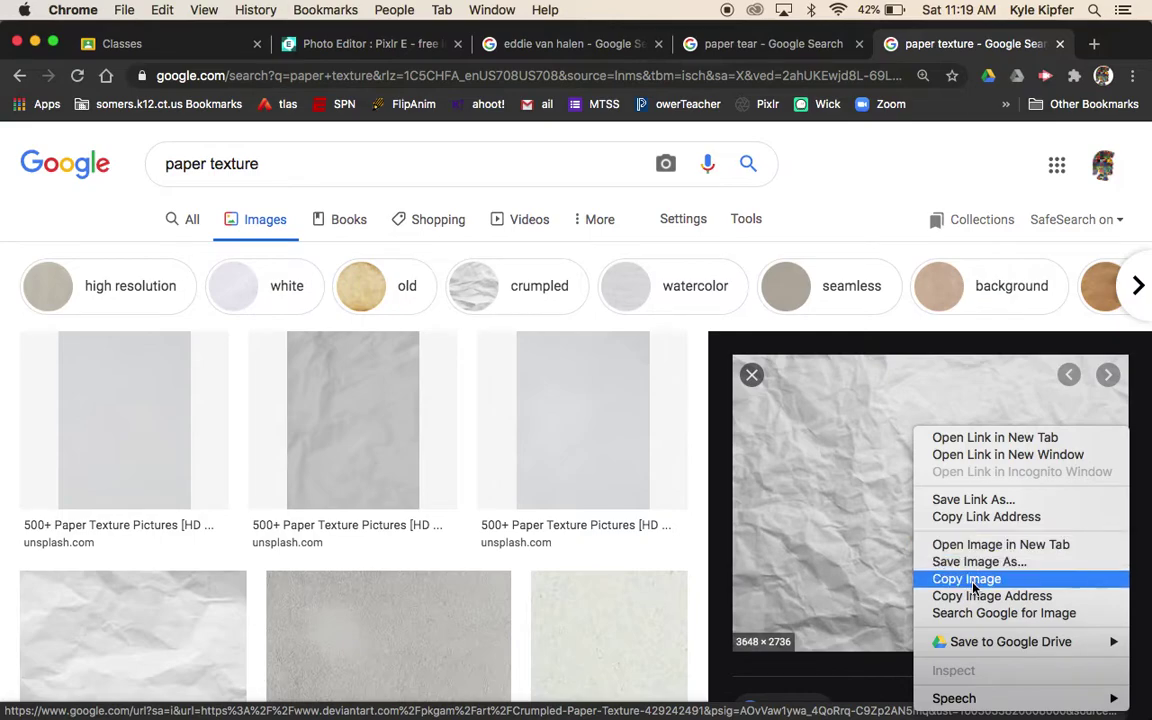
click(966, 579)
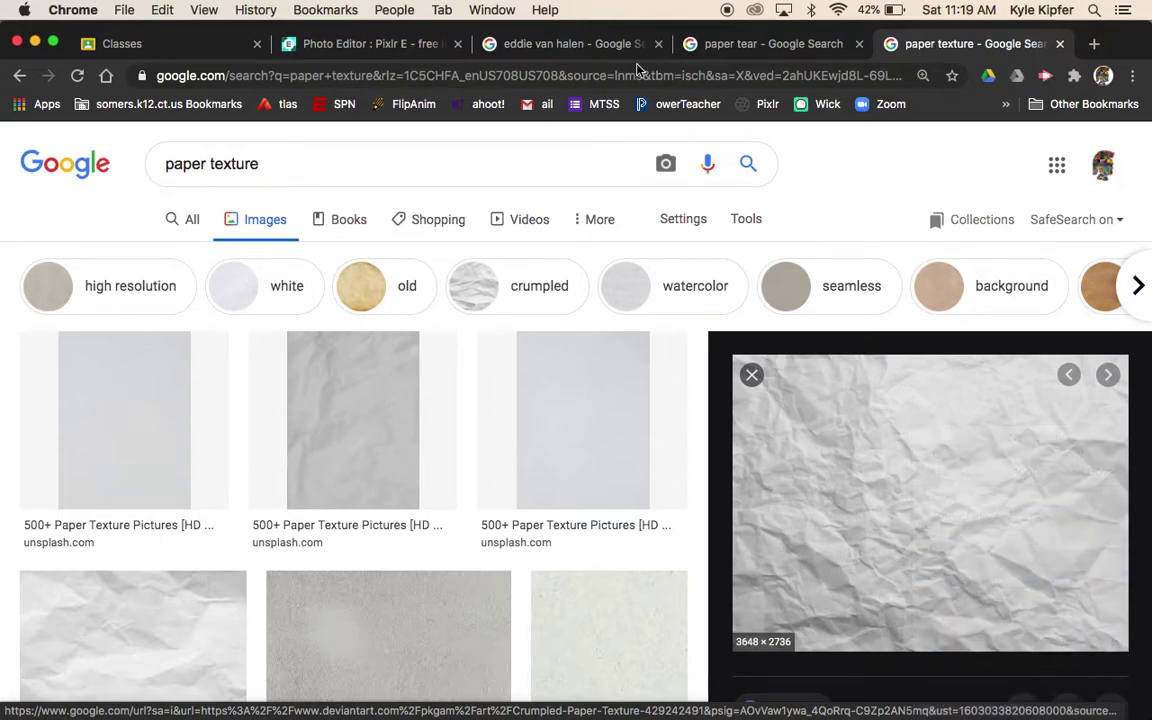
click(362, 45)
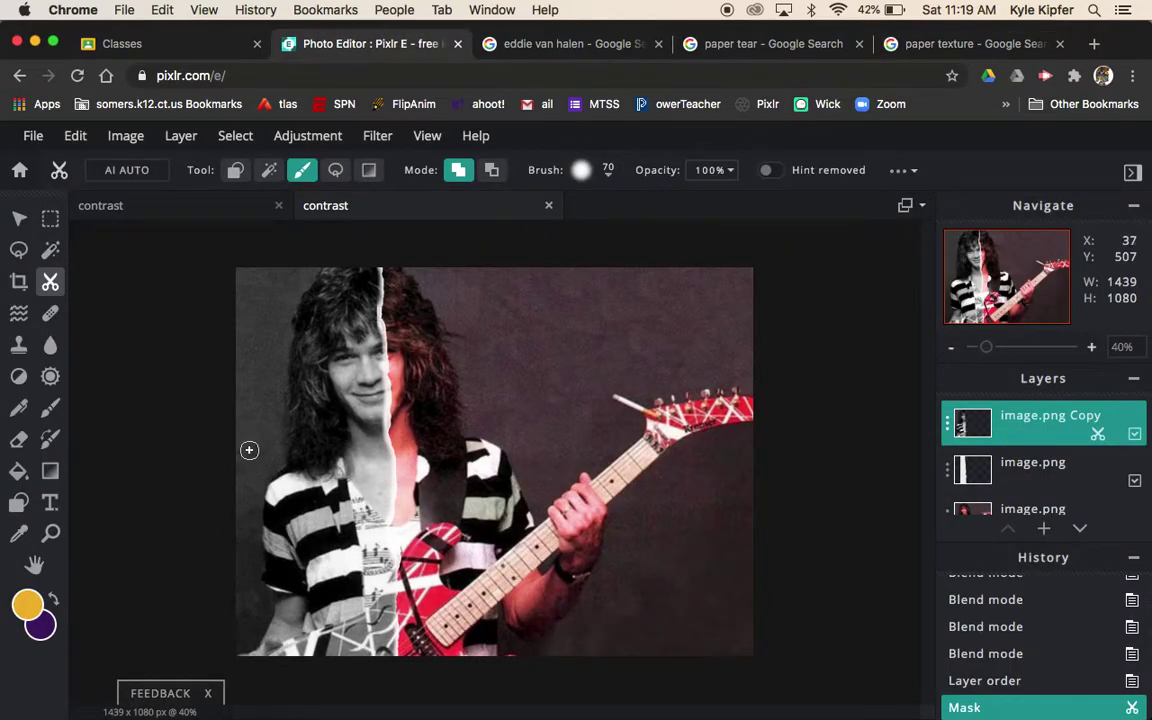
Paste the crumpled paper texture, shrink it to 1522×1142, and place it over the left side.
key(super+v)
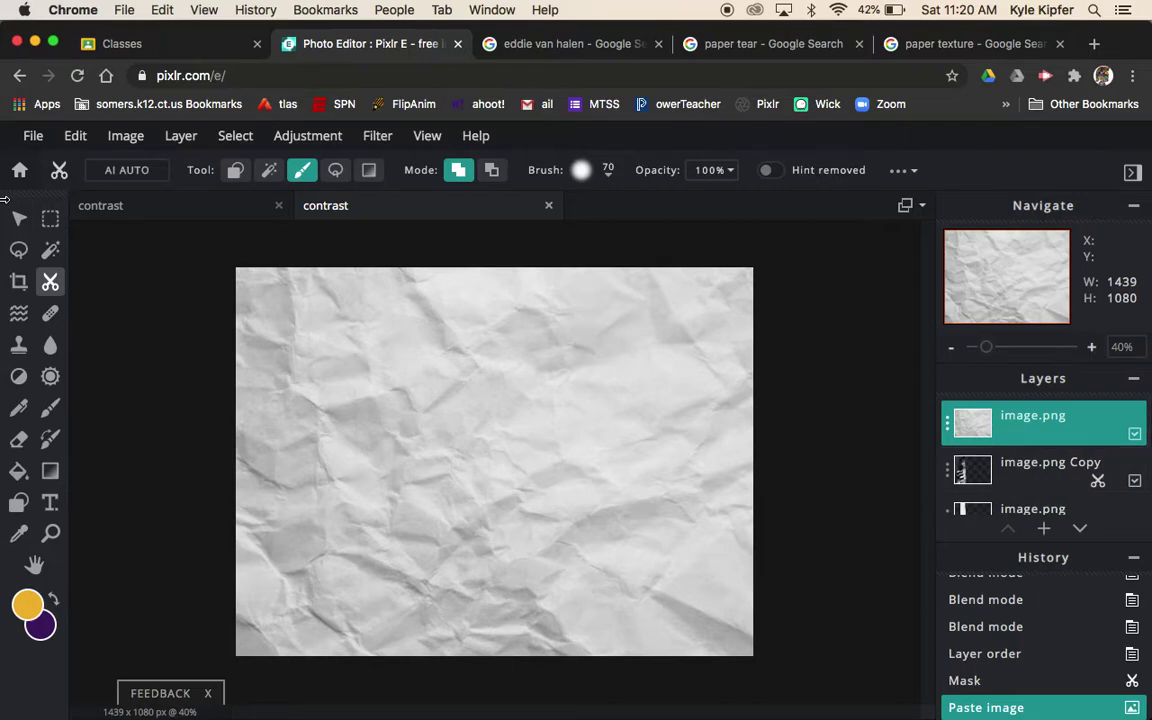
click(19, 230)
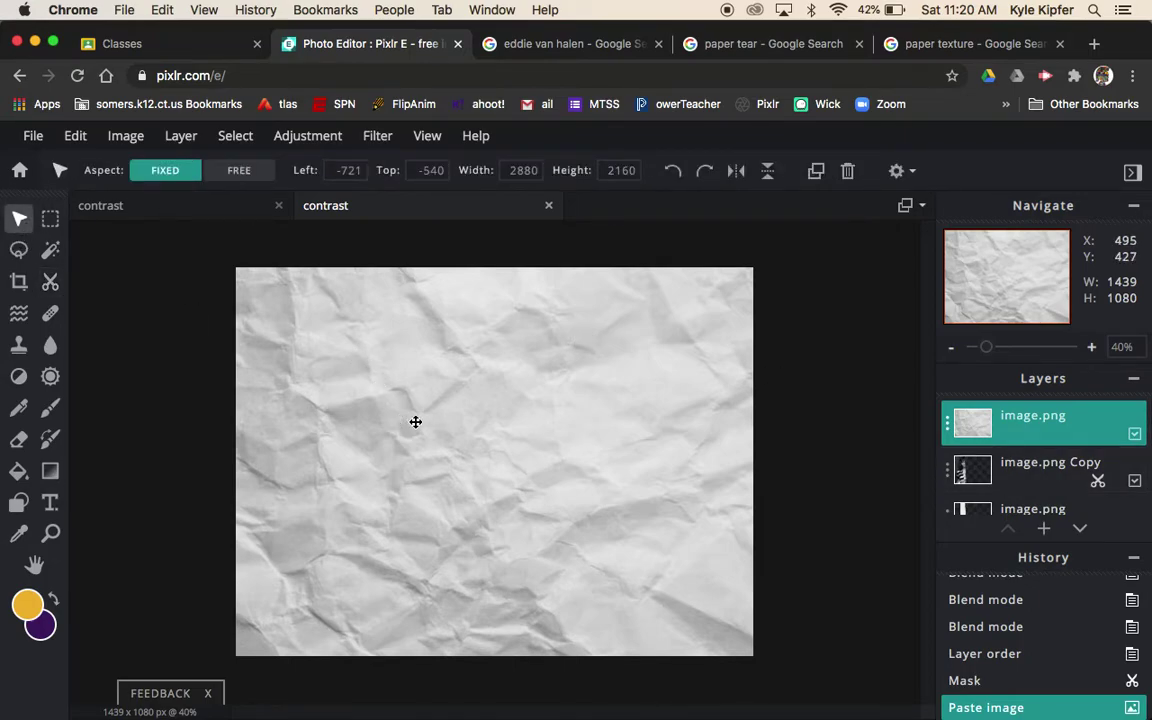
drag(351, 379, 513, 565)
drag(141, 254, 630, 576)
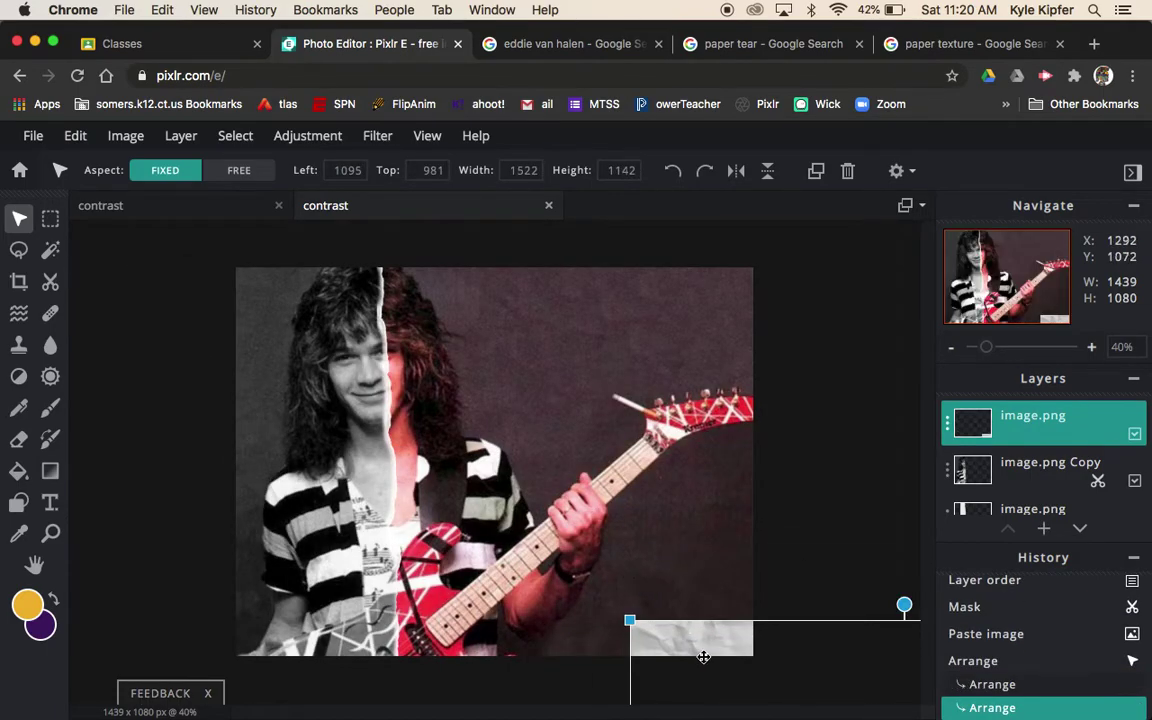
drag(712, 645, 378, 415)
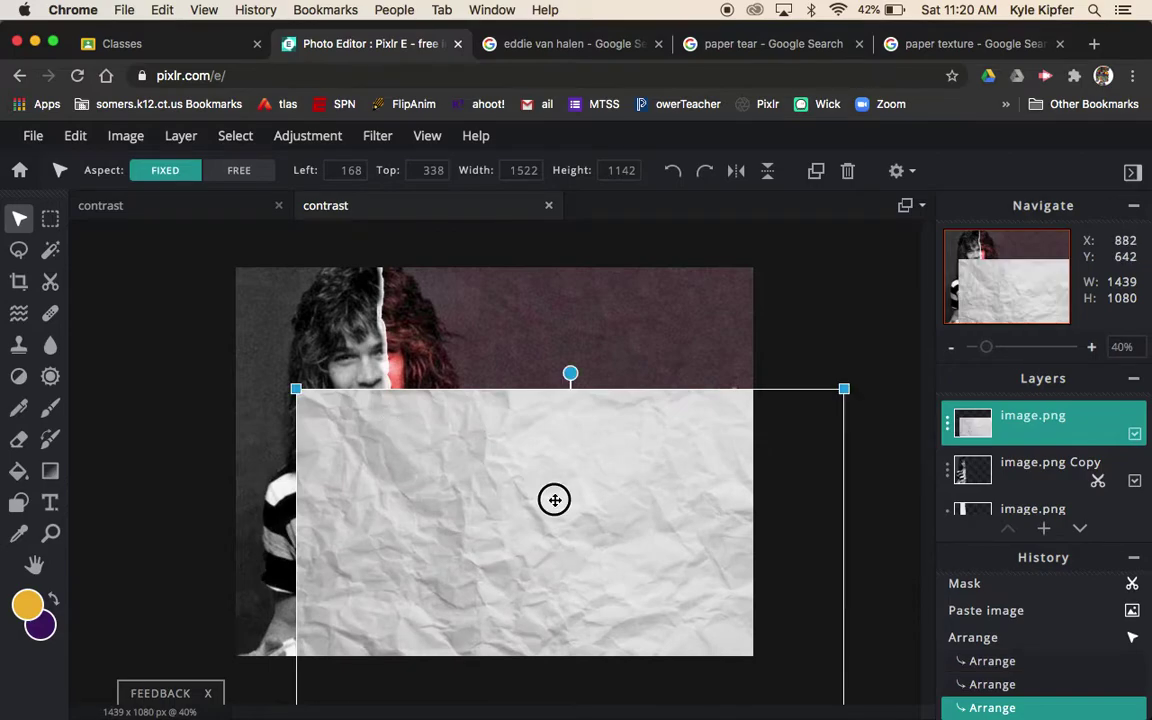
drag(550, 496, 123, 378)
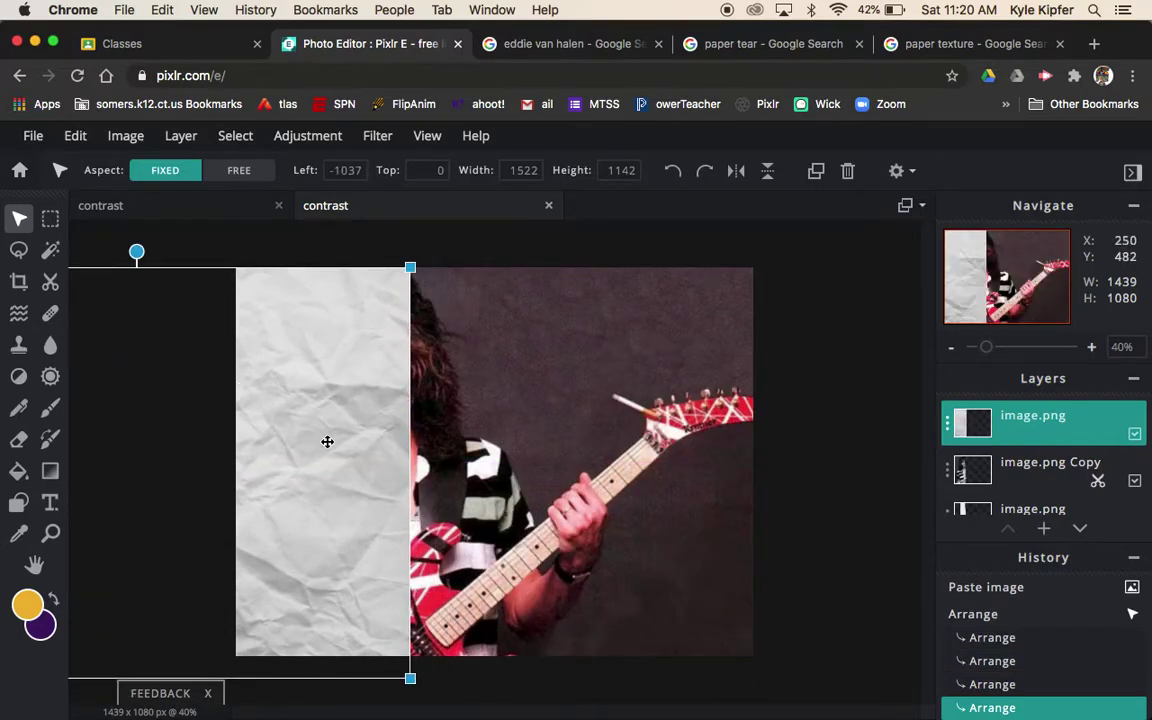
mouse_move(312, 441)
mouse_down()
mouse_move(260, 429)
mouse_move(311, 433)
mouse_up()
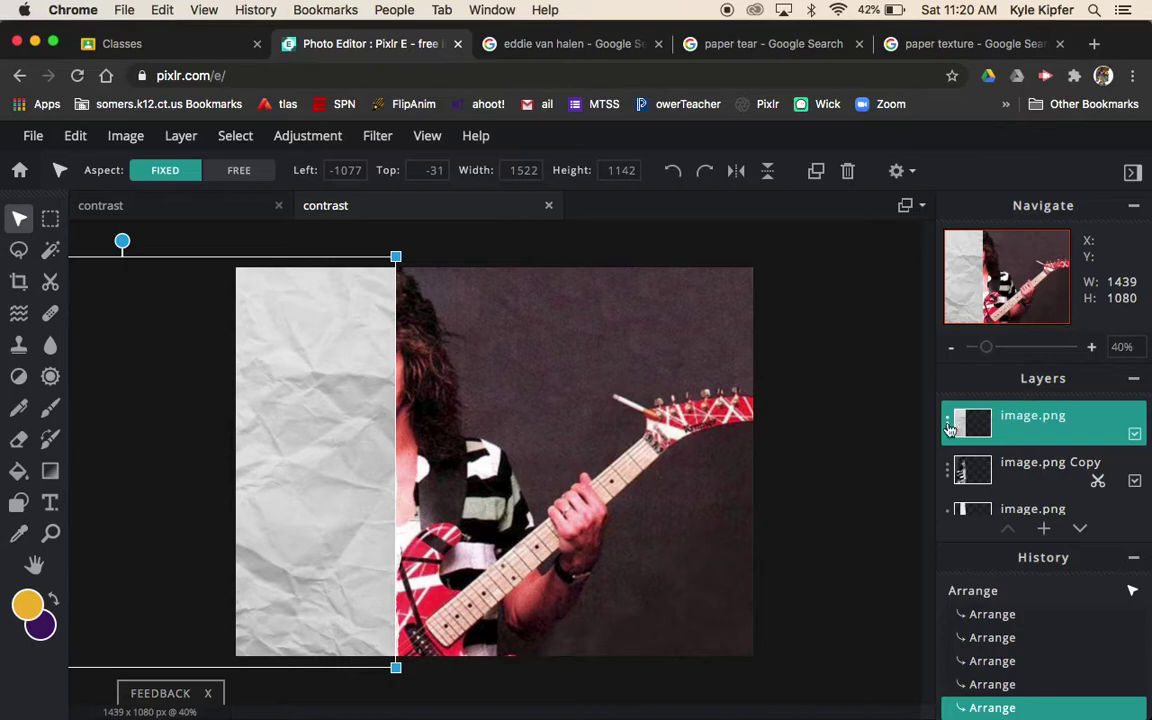
After trying Screen and Overlay, set the paper texture layer to Multiply blending.
click(950, 426)
click(911, 470)
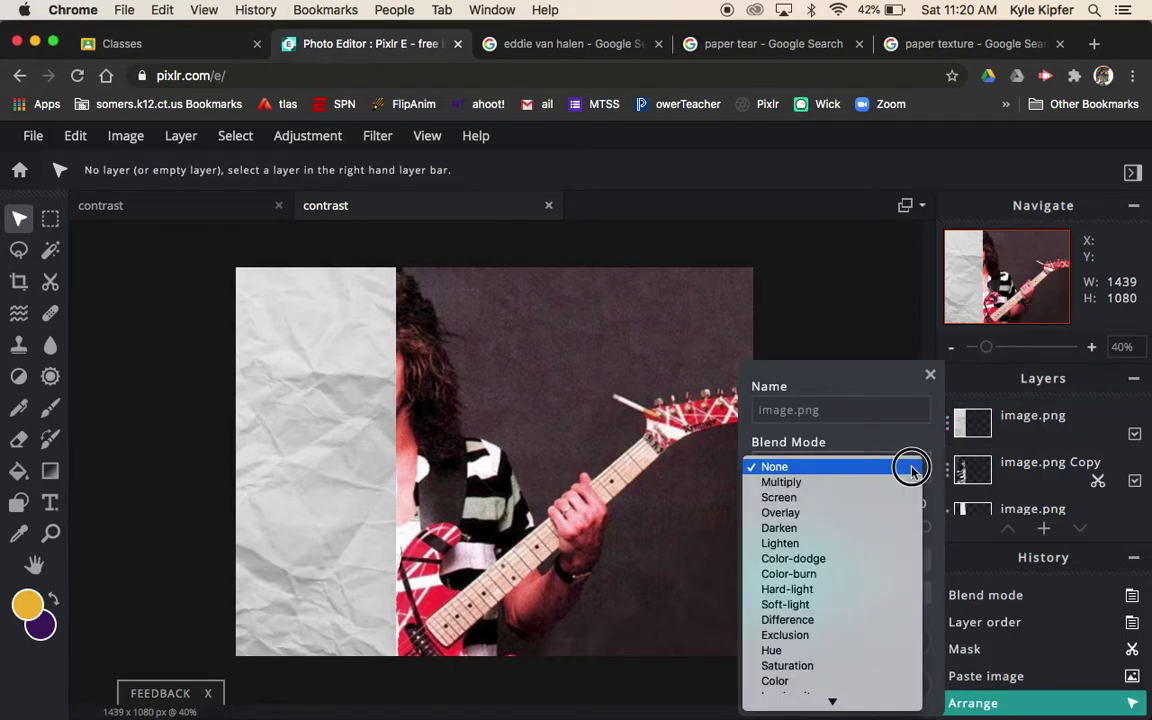
click(866, 498)
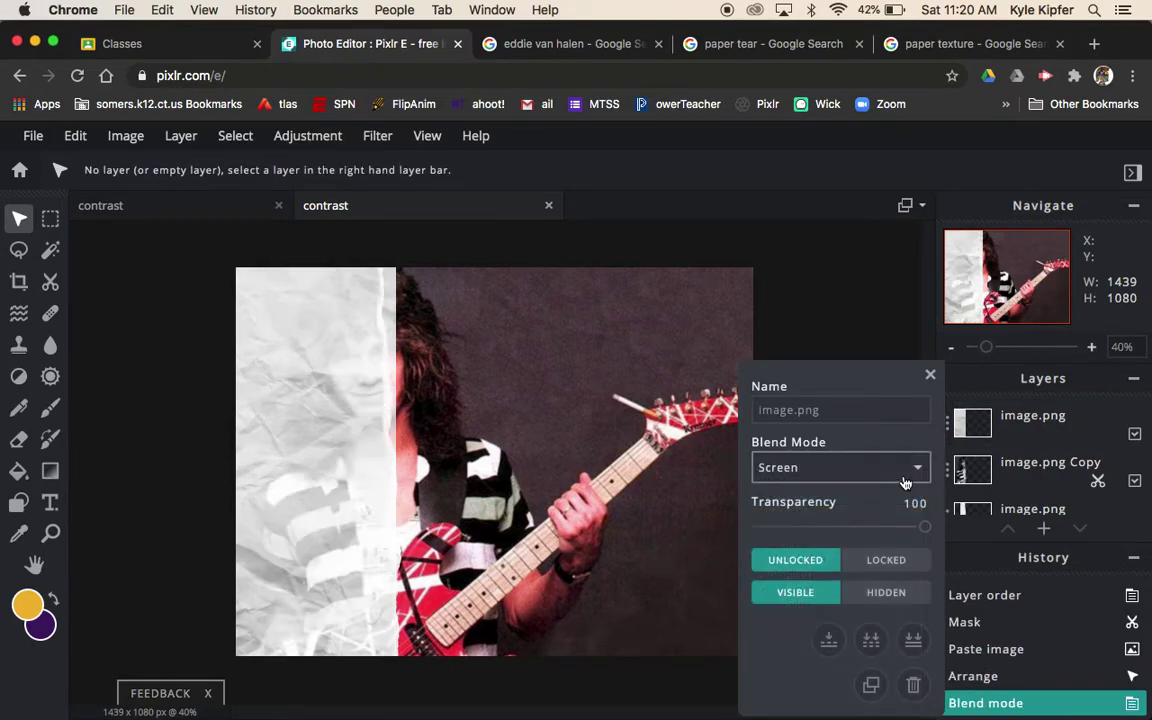
click(914, 467)
click(880, 455)
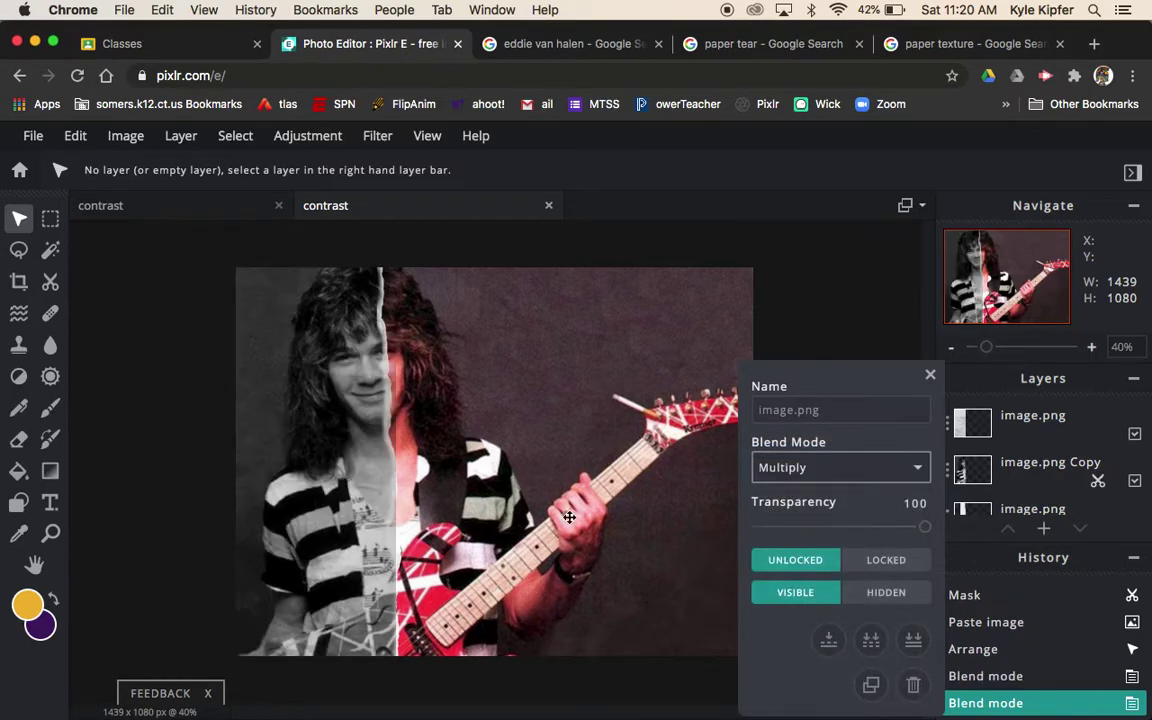
click(916, 468)
click(881, 496)
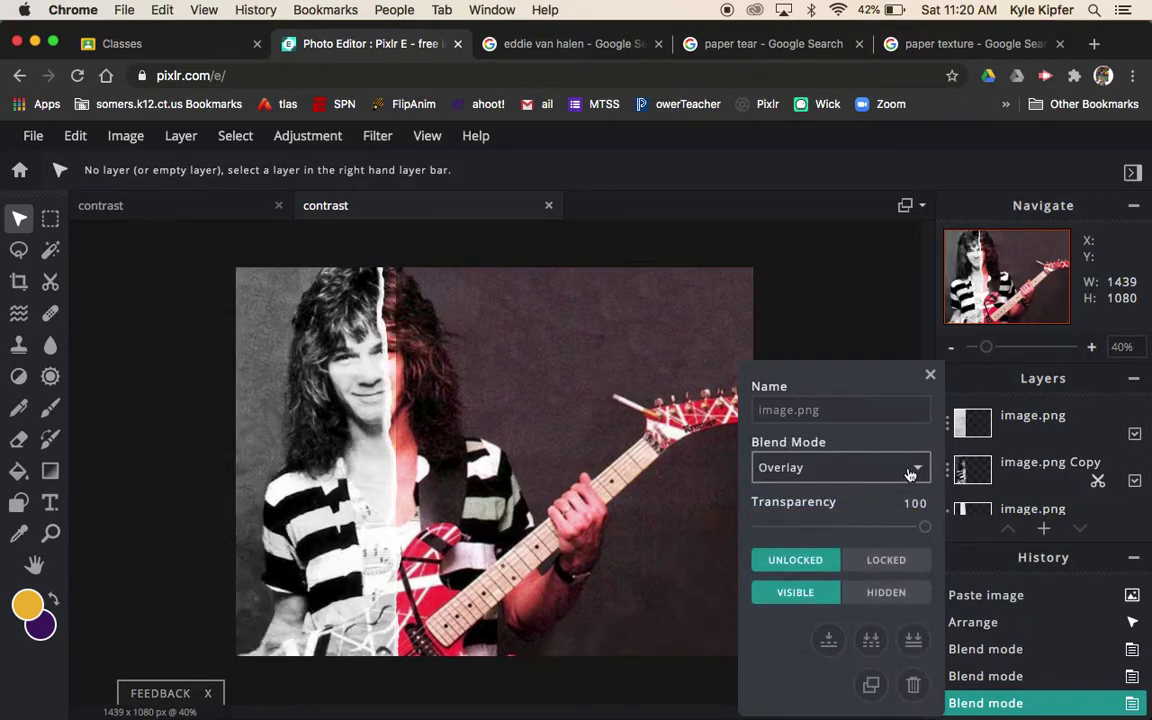
click(914, 468)
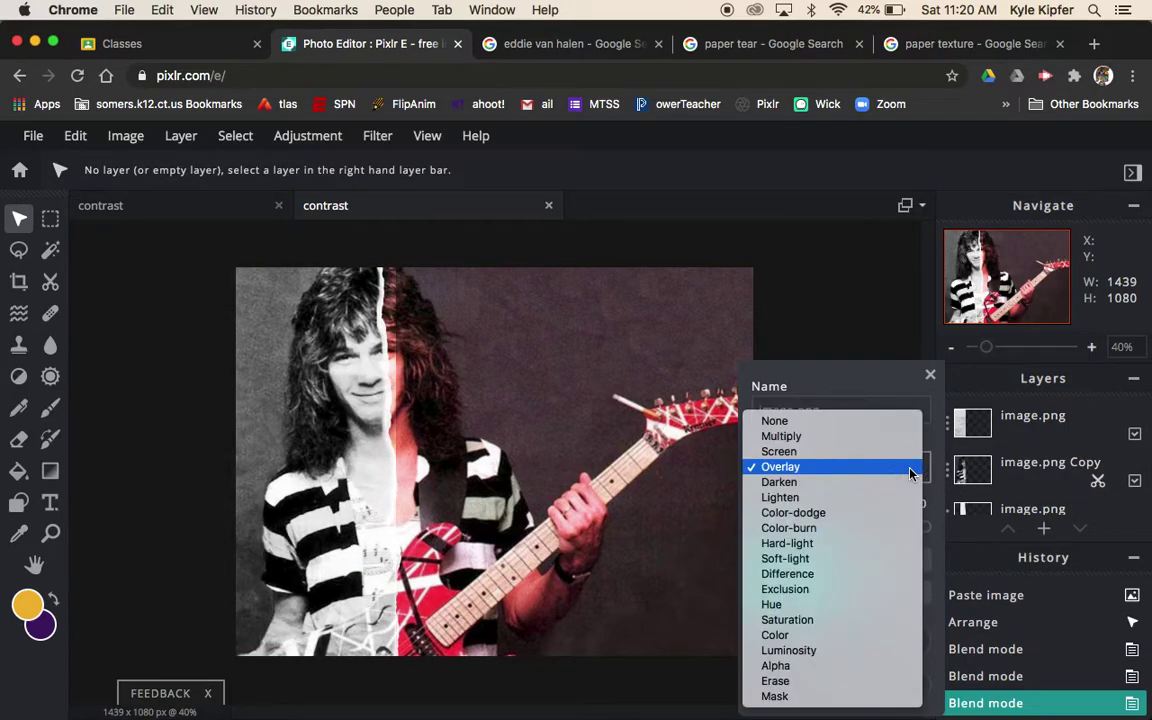
click(858, 437)
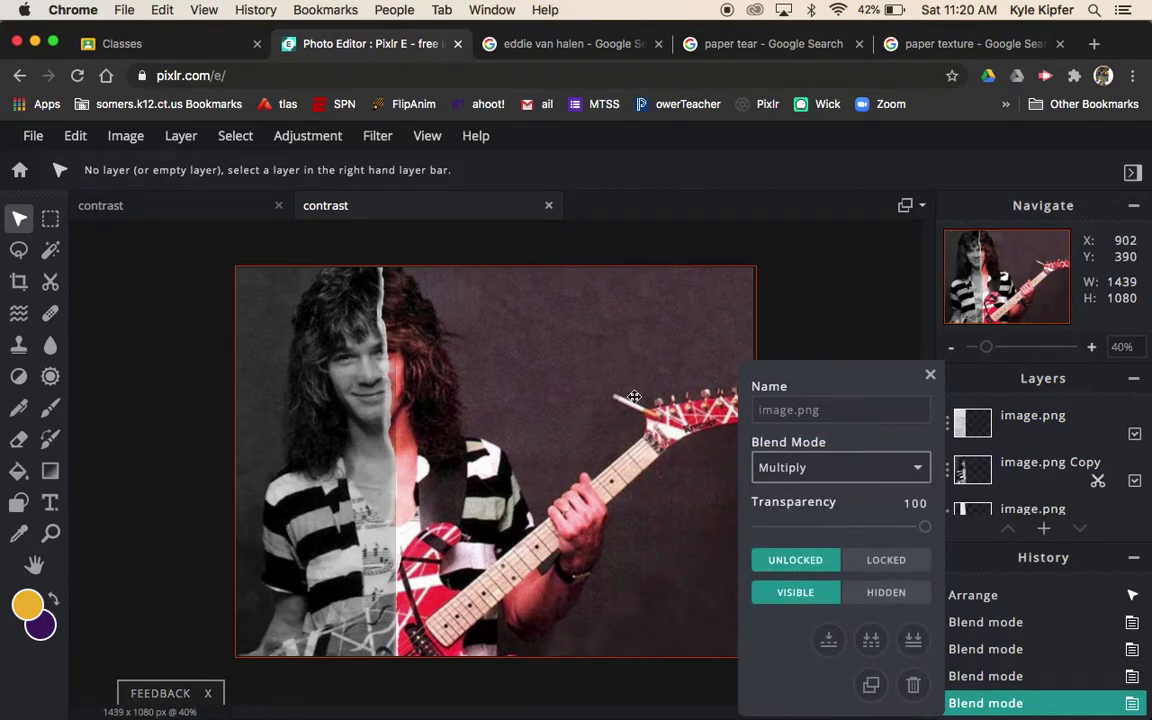
click(930, 376)
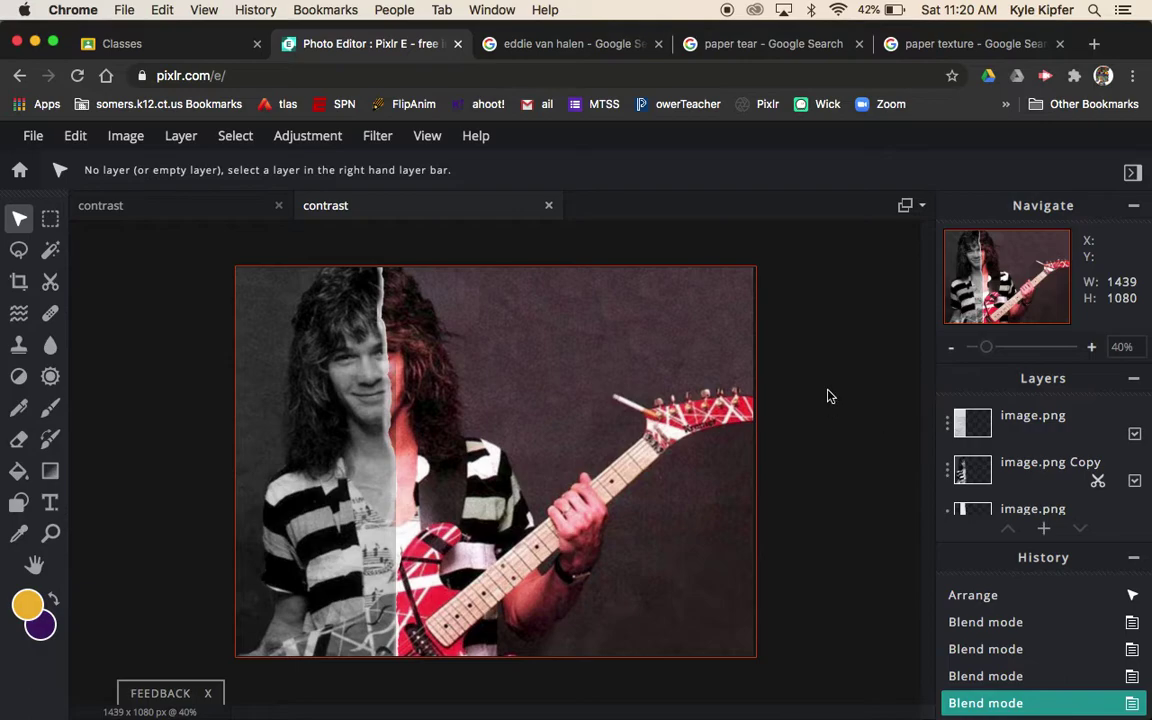
Apply Posterize with 3 colours to the image.png Copy layer.
click(1025, 473)
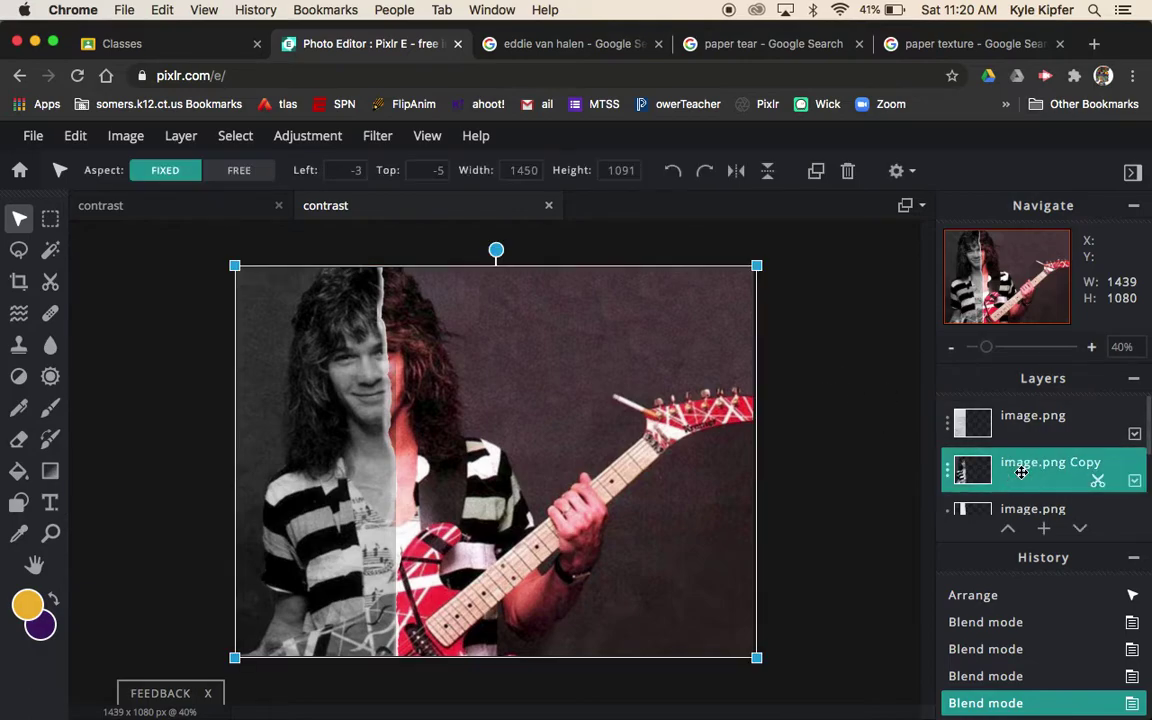
click(295, 142)
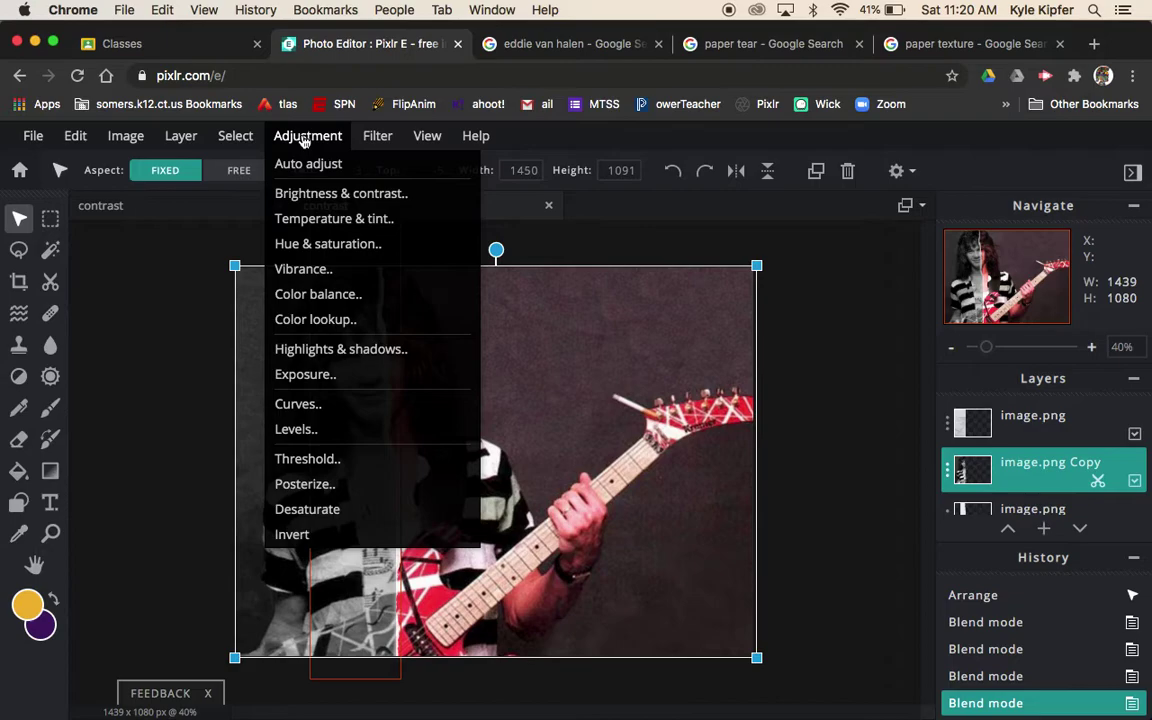
click(330, 487)
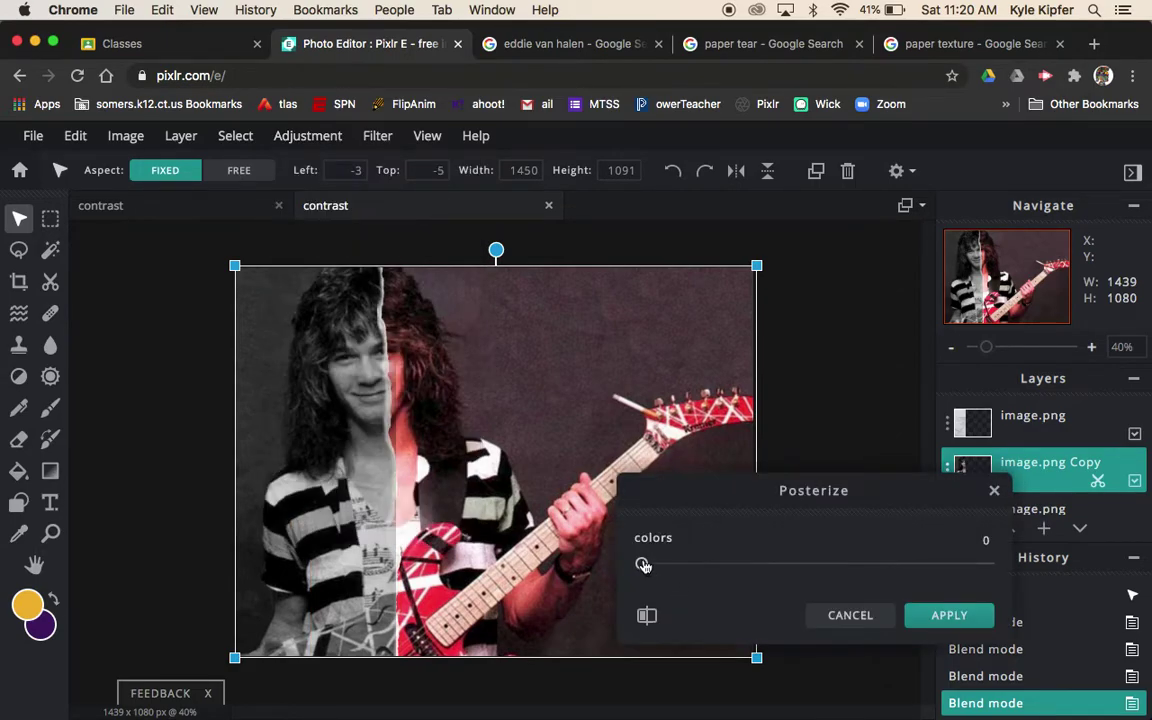
drag(642, 563, 677, 566)
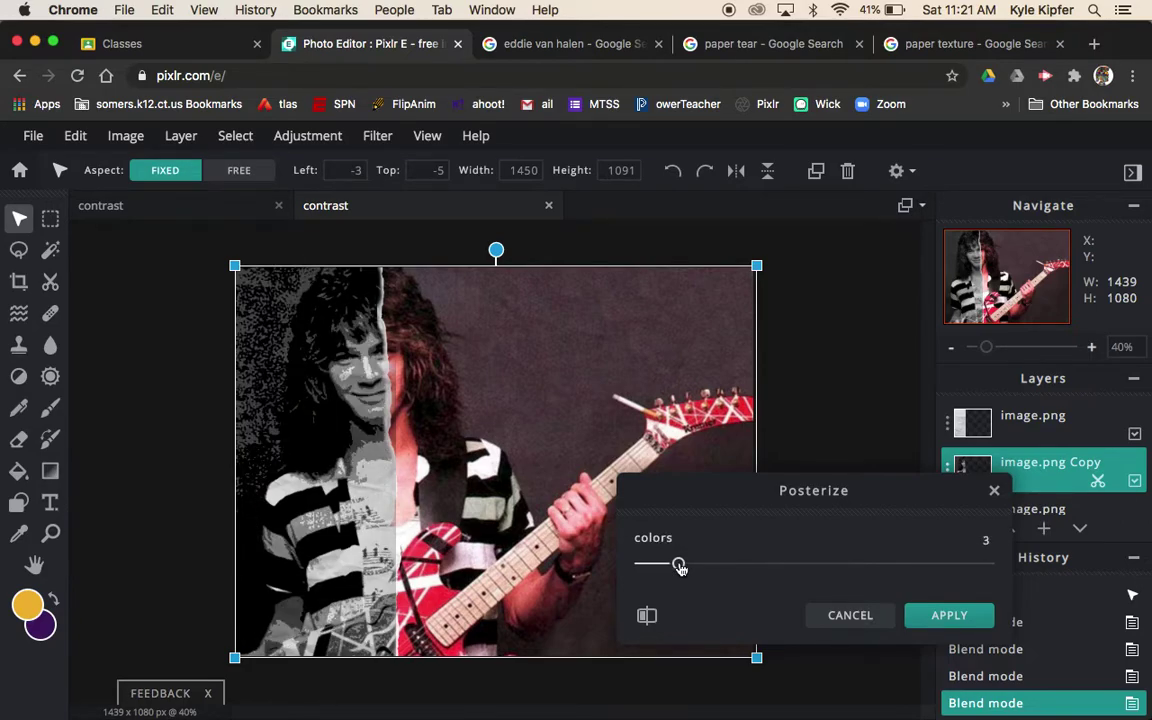
click(949, 615)
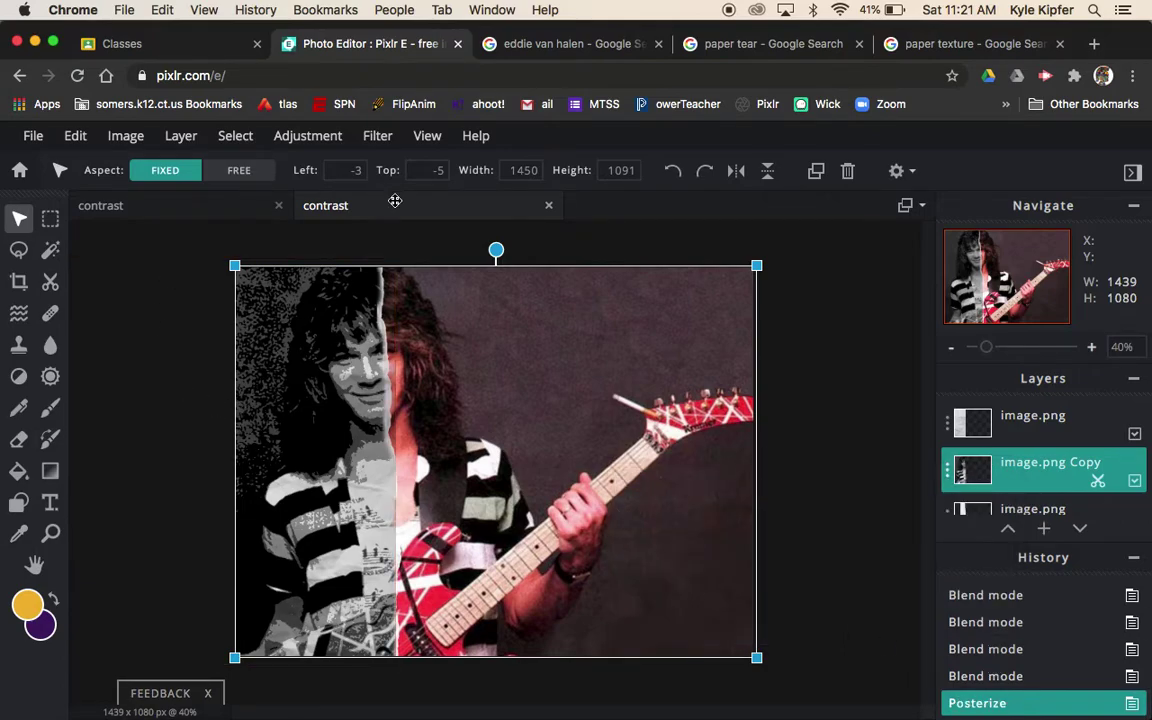
click(830, 410)
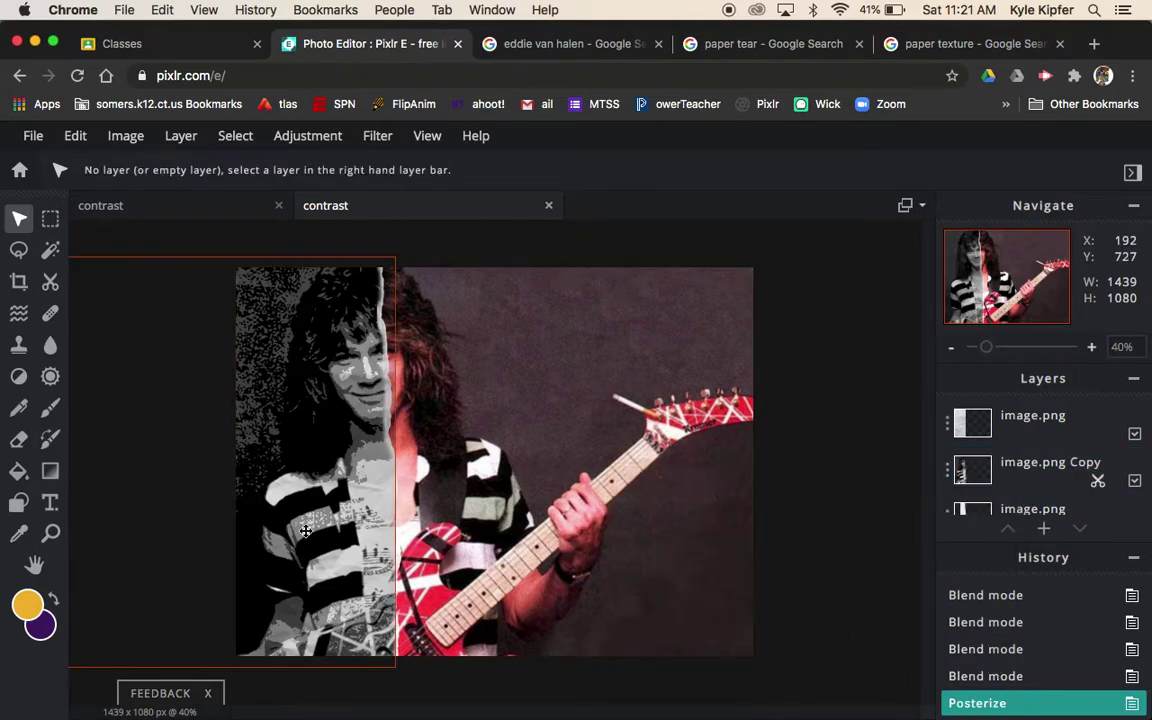